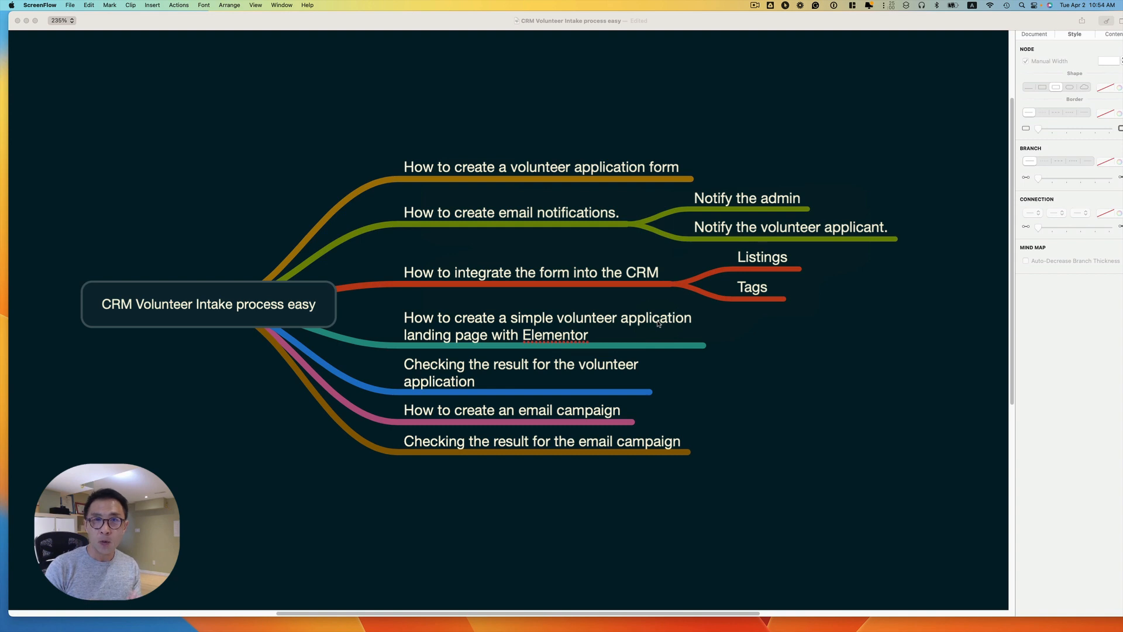
click(305, 459)
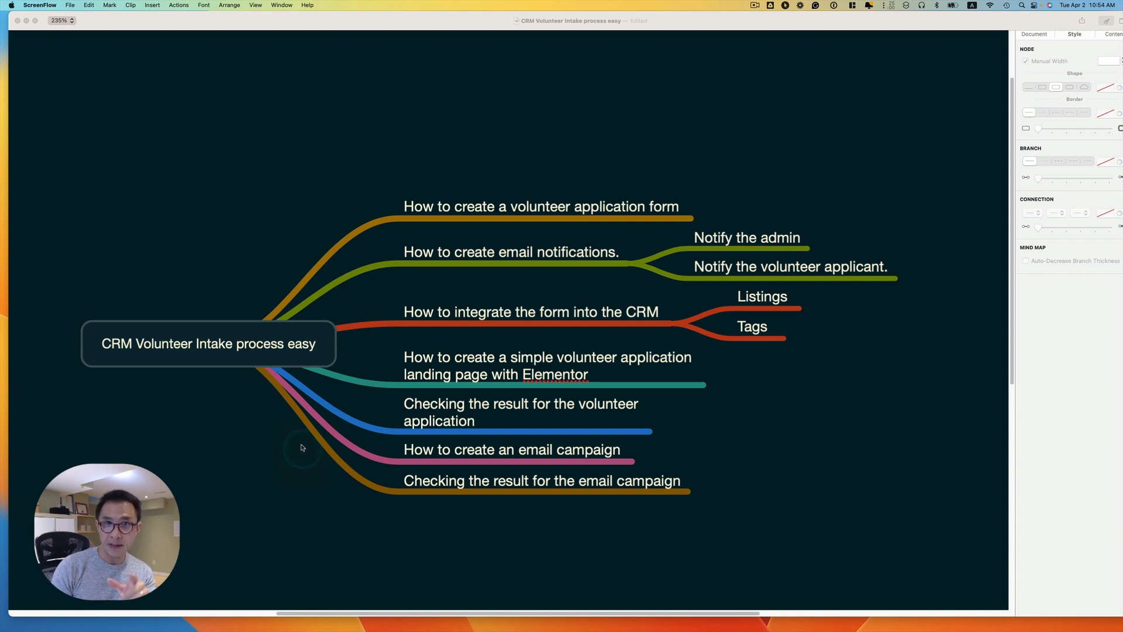
scroll(410, 422, down, 1)
click(501, 404)
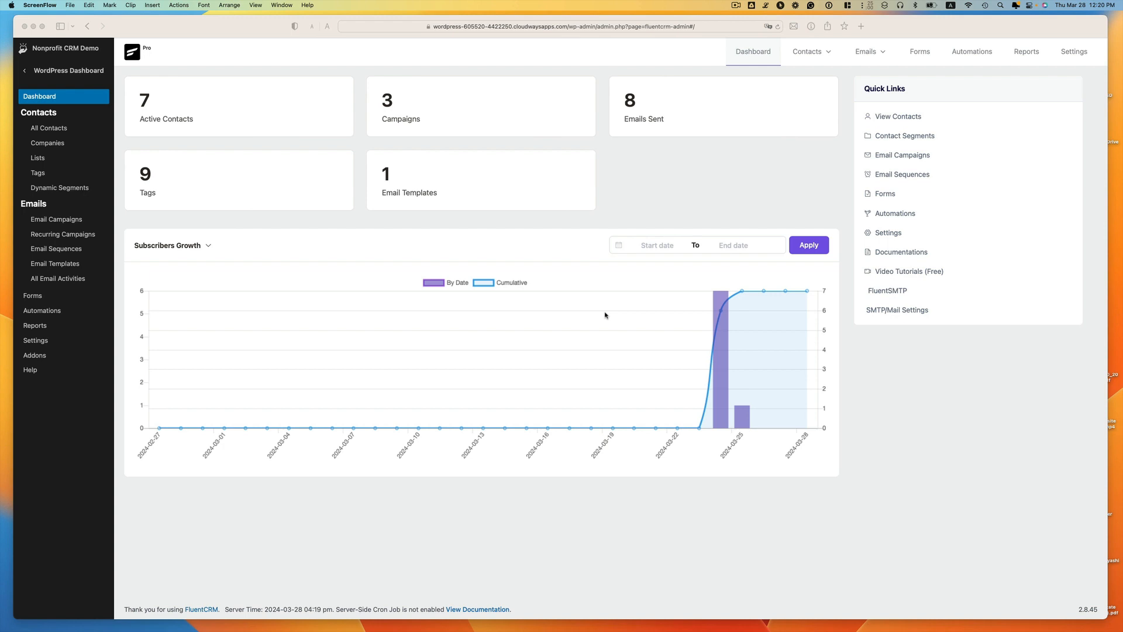
Step: View all CRM contacts and open Volunteer sign up form (#5) from the CRM's forms for editing
click(51, 129)
click(60, 129)
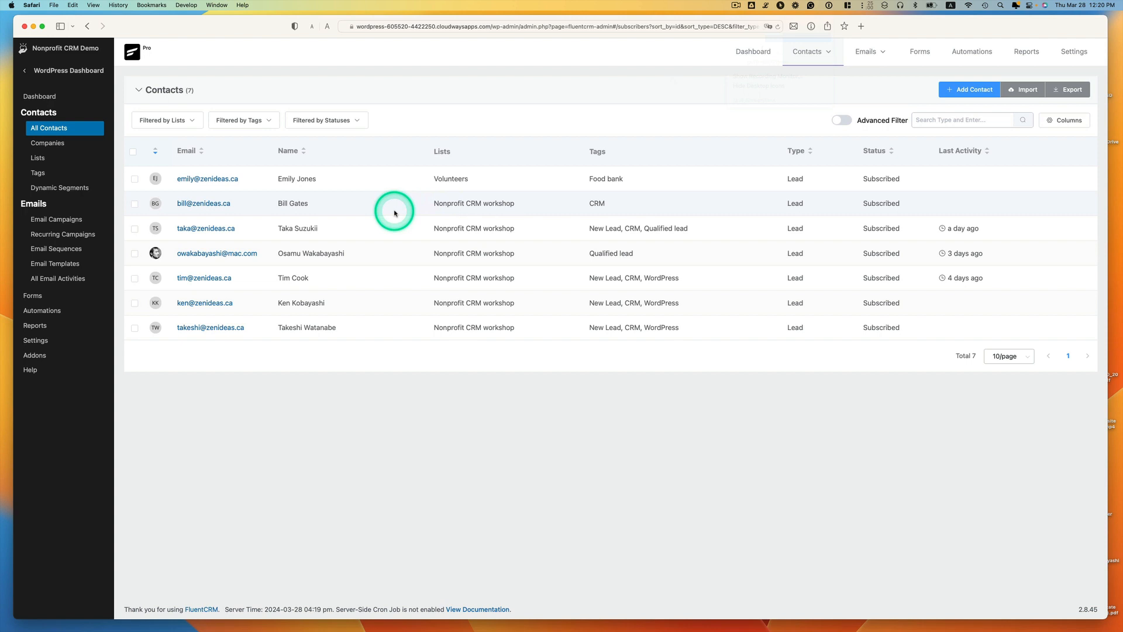
click(33, 296)
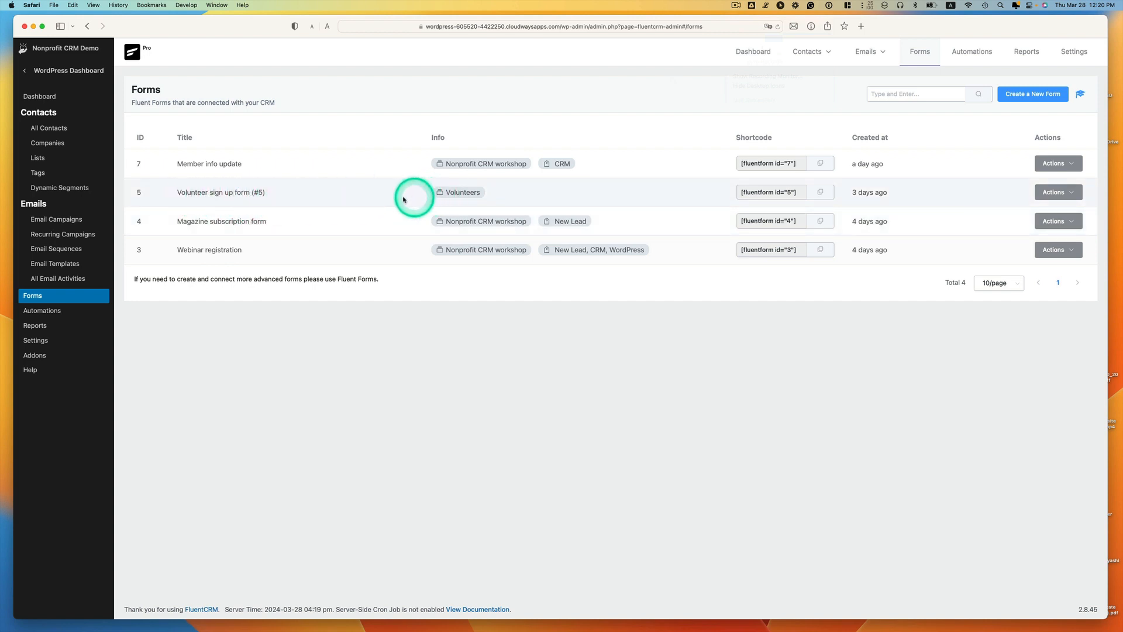
click(1051, 193)
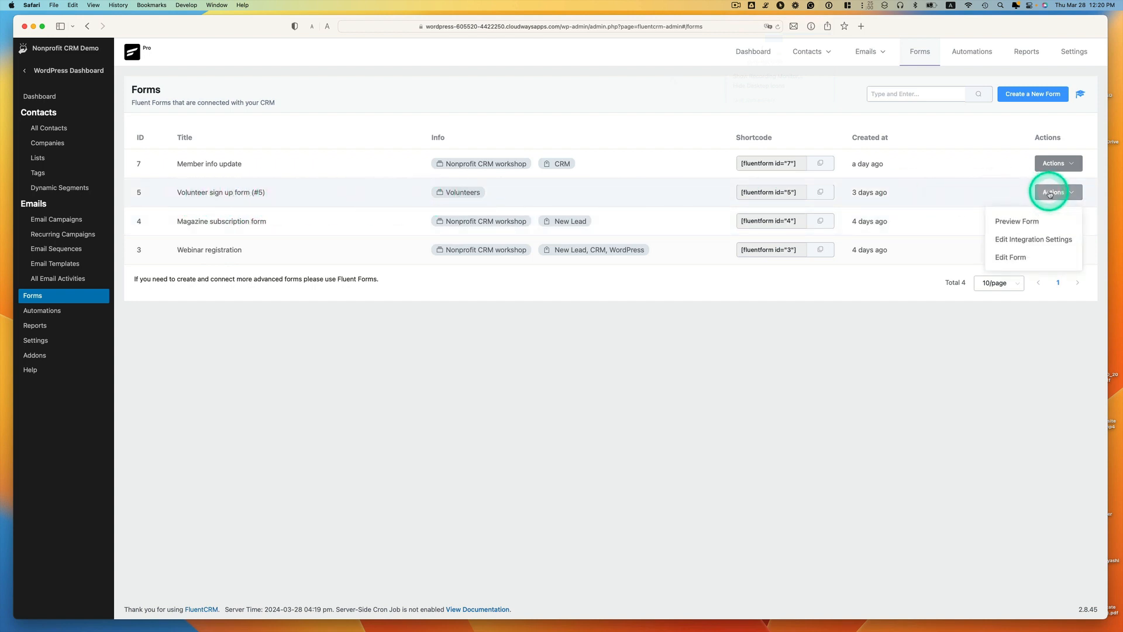
click(1021, 258)
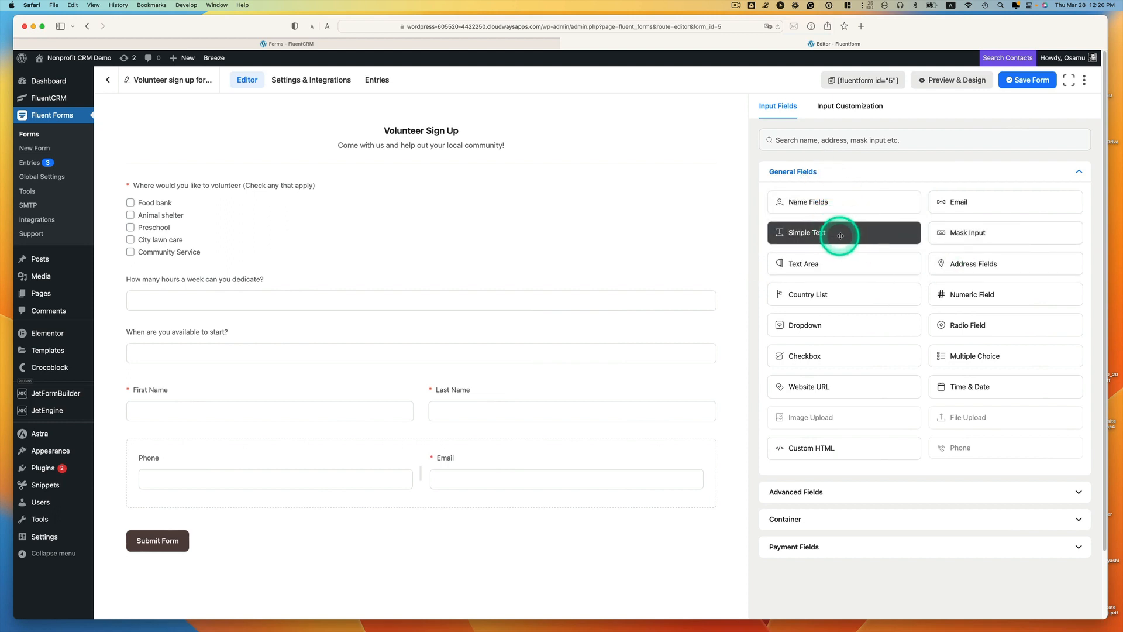
Step: Examine the element label and description settings of the form's Volunteer Sign Up section break
drag(843, 234, 428, 299)
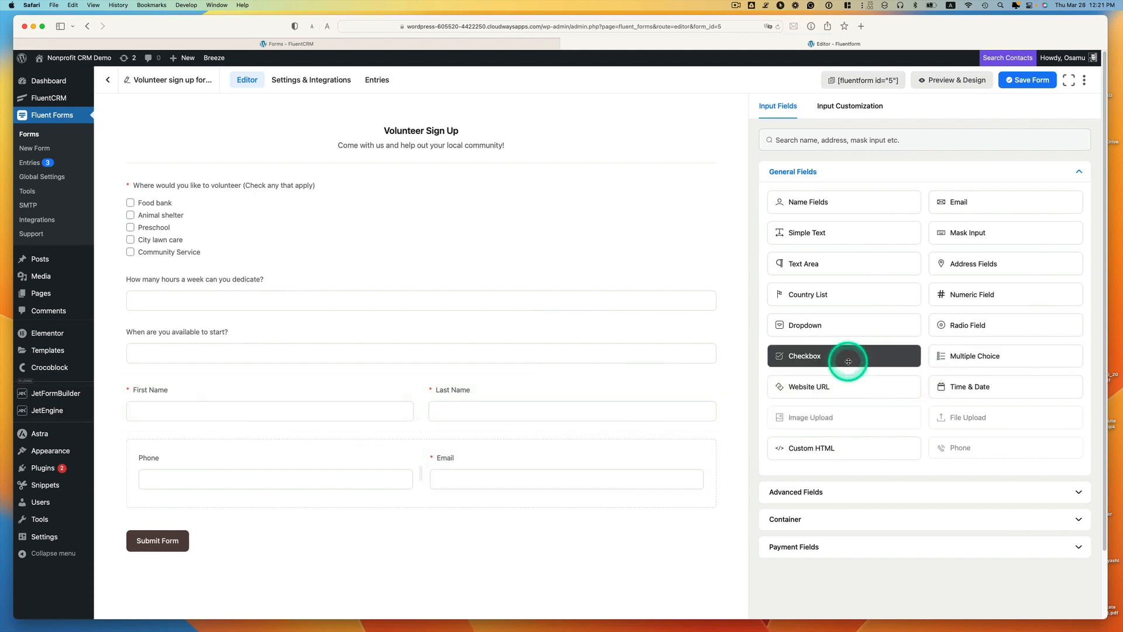
drag(839, 358, 159, 222)
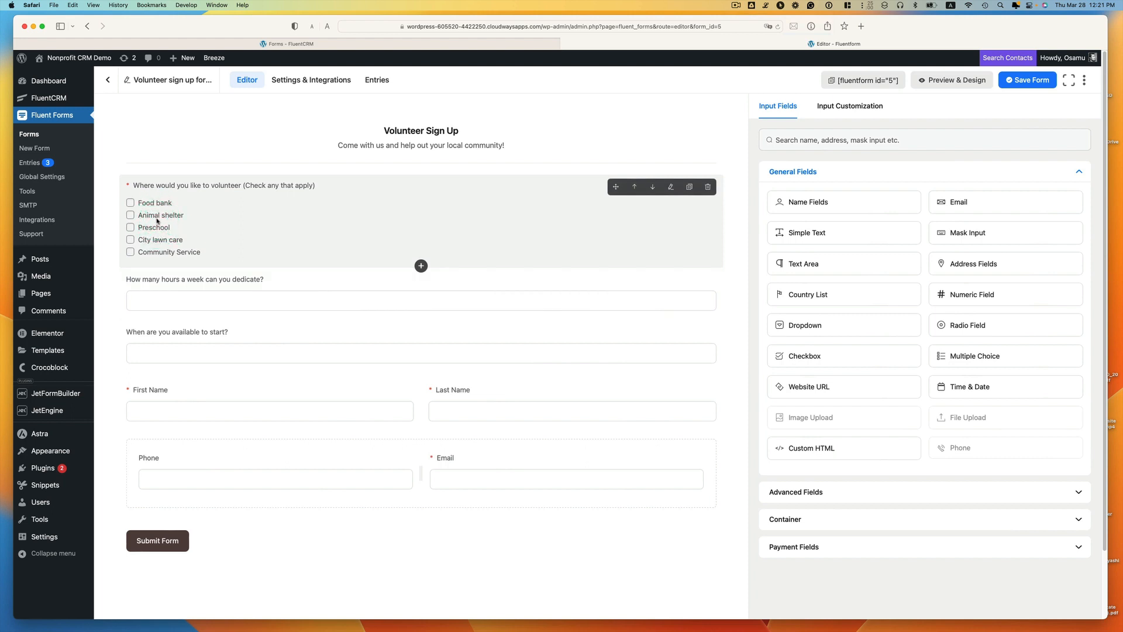
click(574, 153)
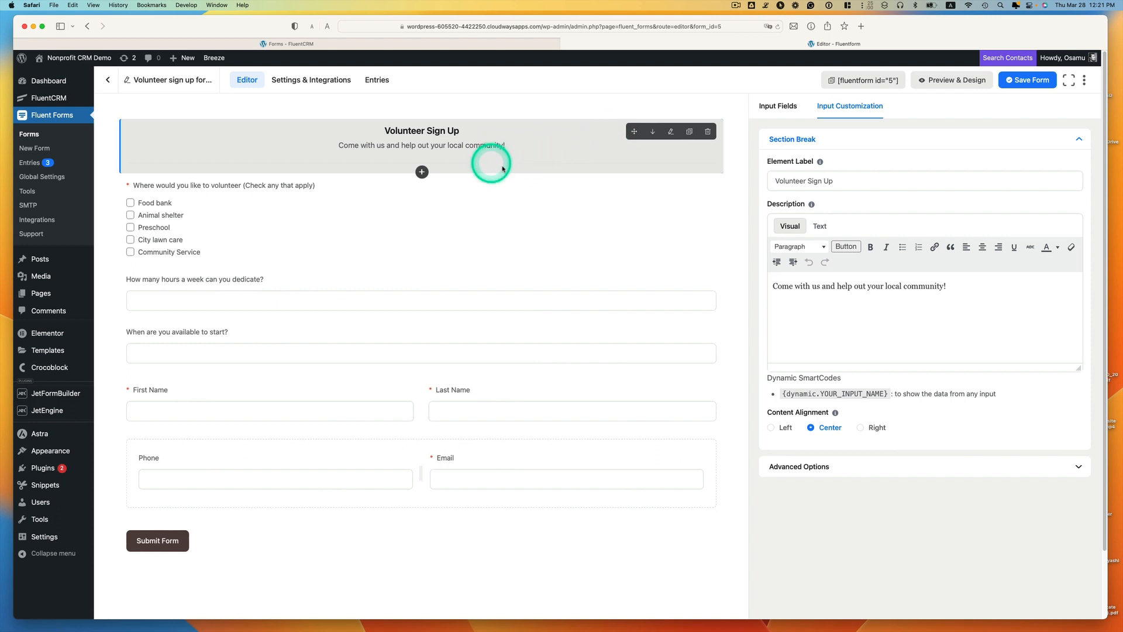
click(802, 184)
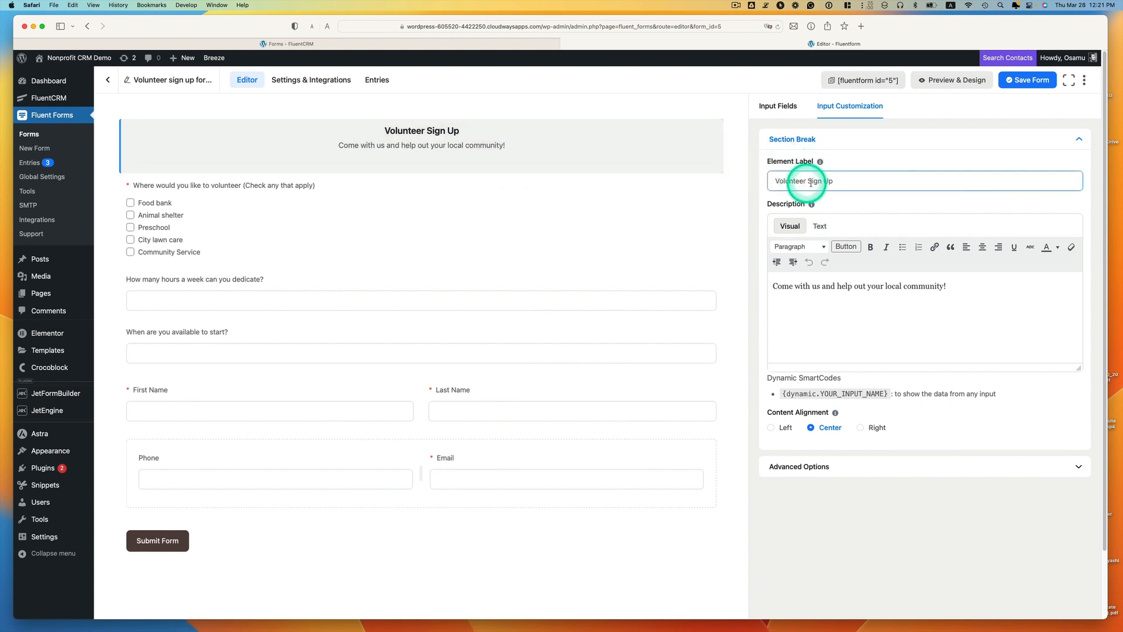
click(863, 290)
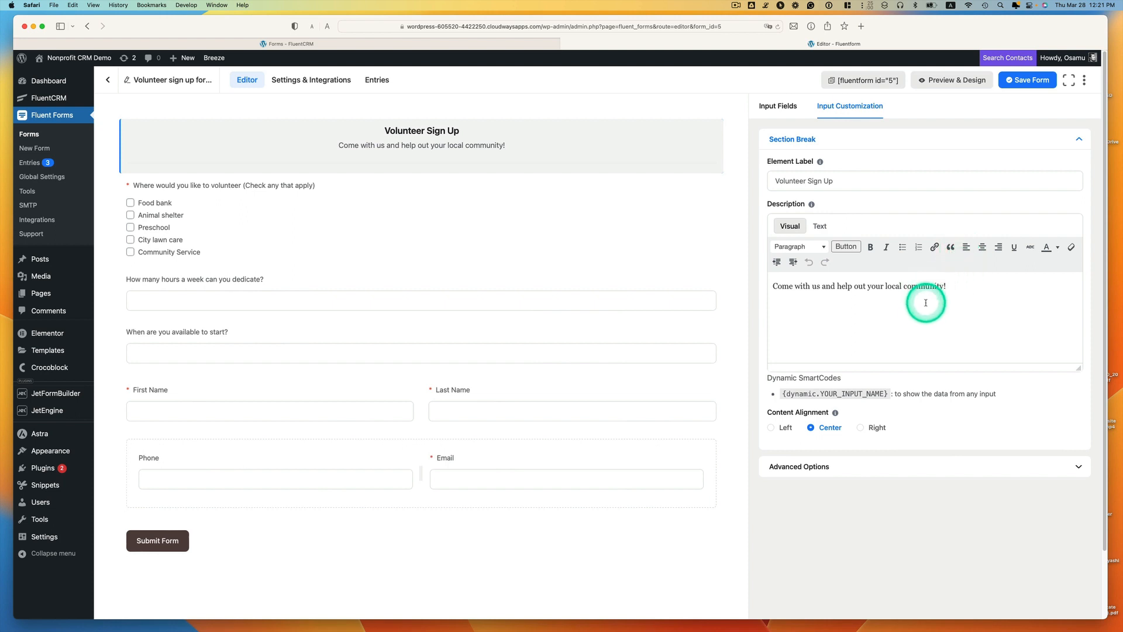
Step: Examine the volunteering checkbox question's option labels, option values and required setting
click(295, 220)
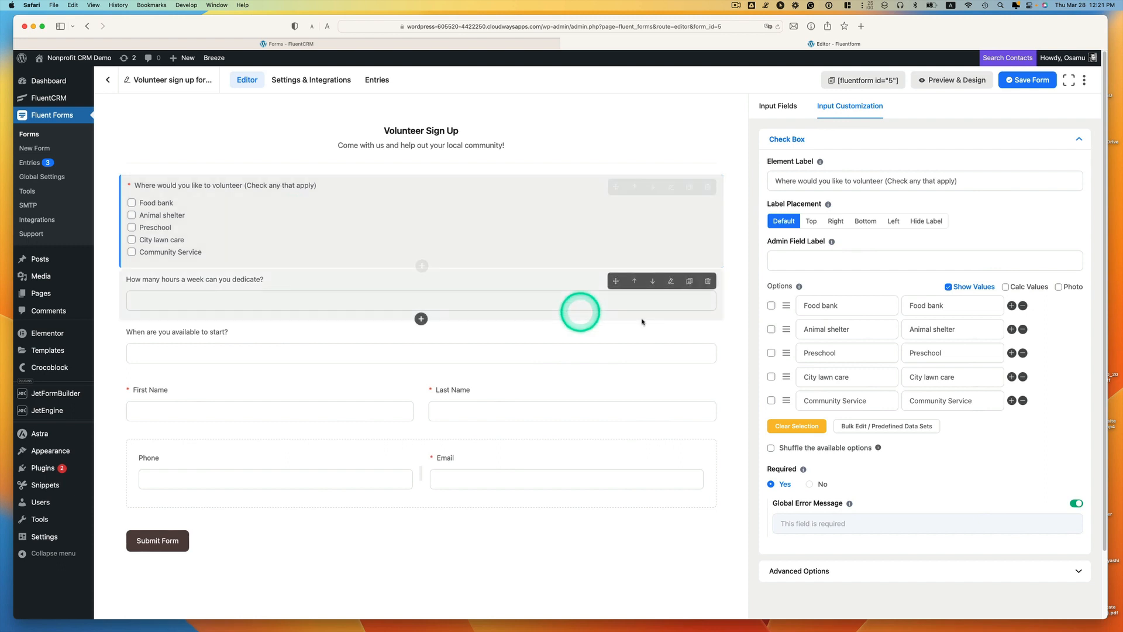
click(823, 331)
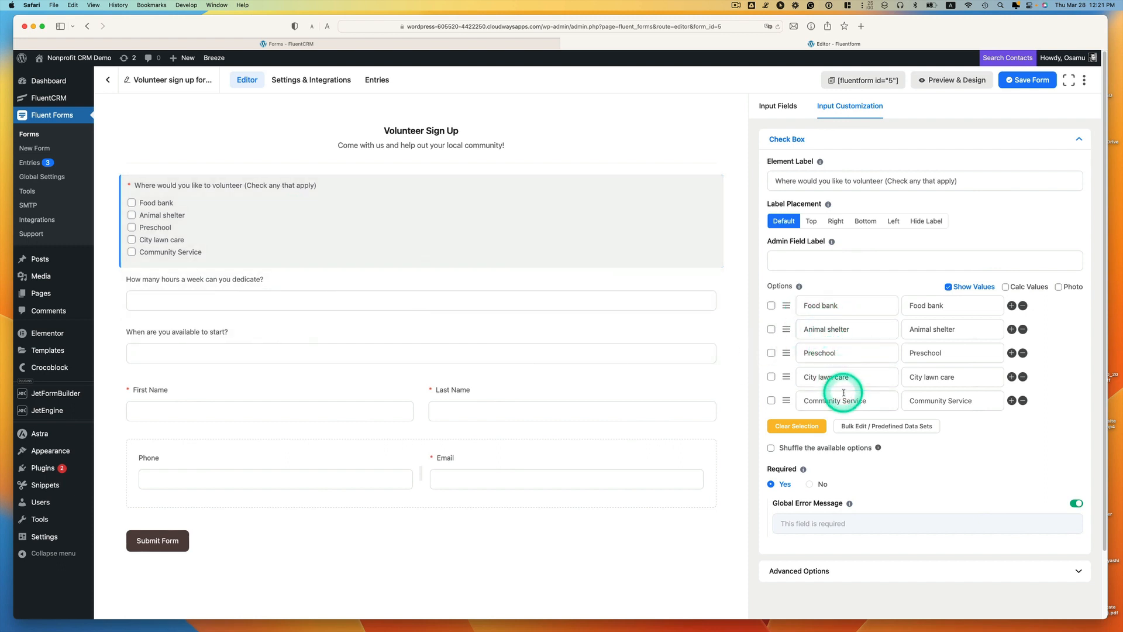
click(939, 334)
click(940, 354)
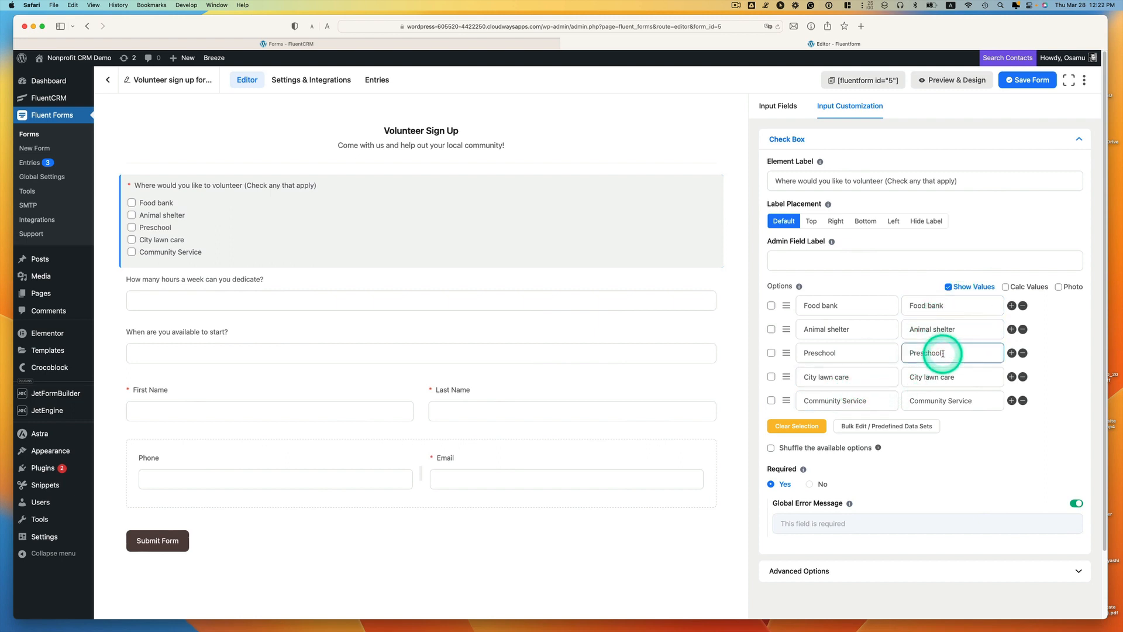
click(944, 380)
click(954, 404)
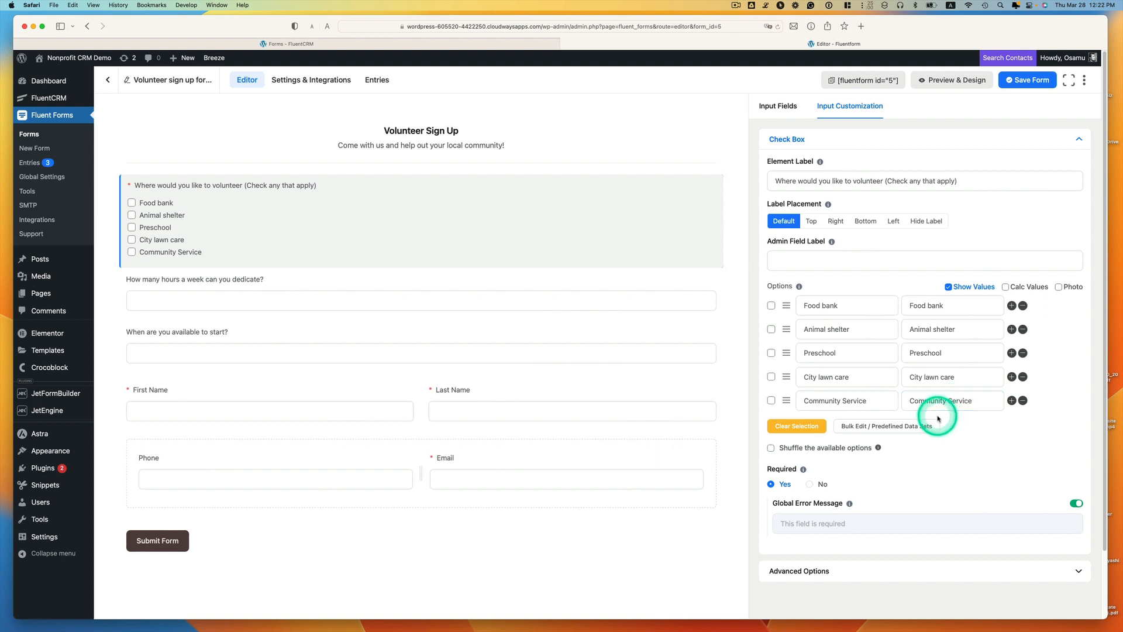
click(785, 484)
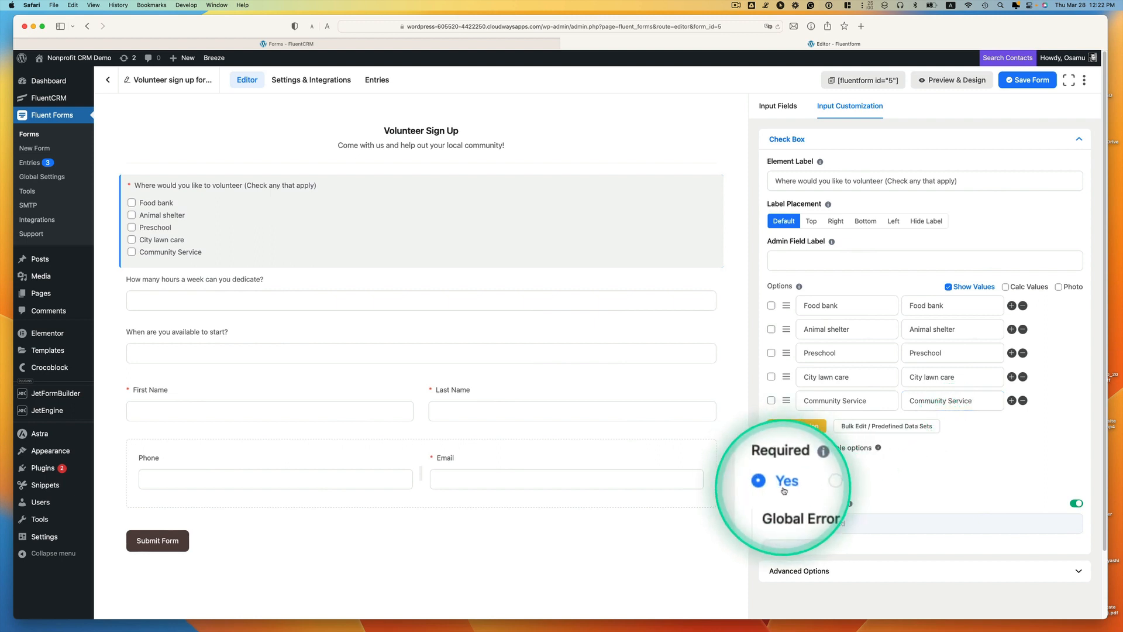
Step: Examine the settings of the weekly hours text field and the start date field, and the available input field types
click(187, 288)
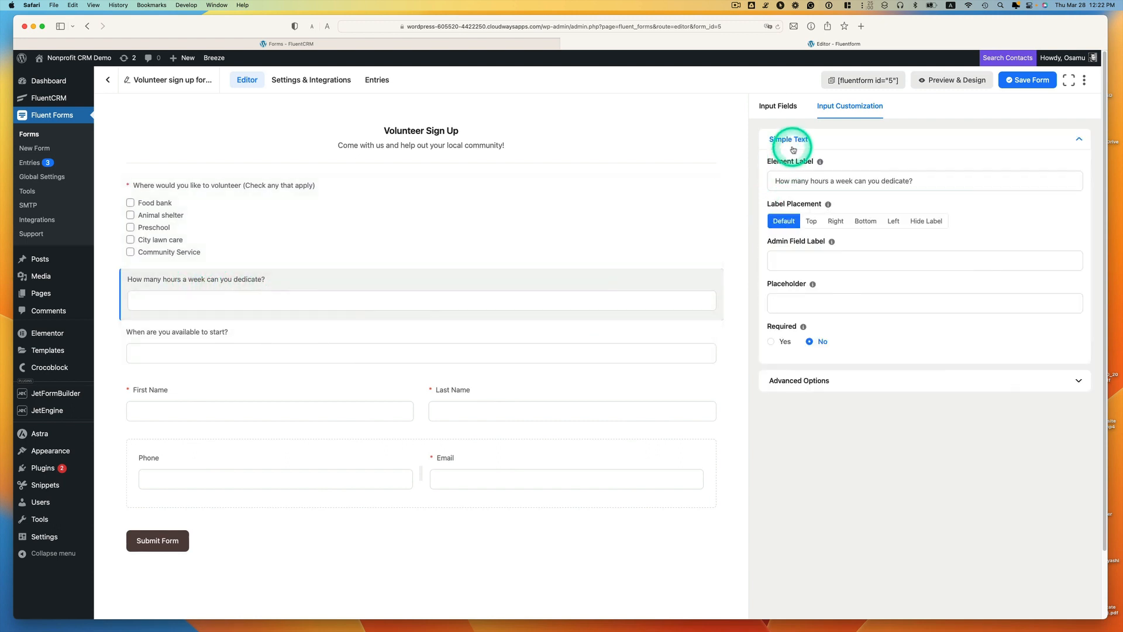
click(143, 346)
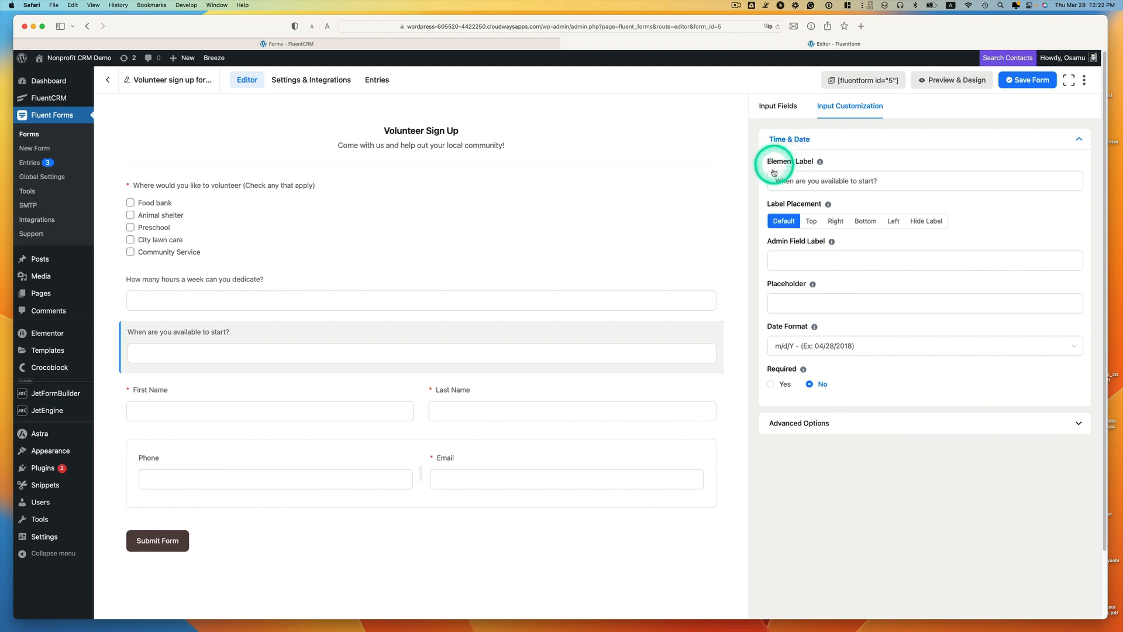
click(777, 111)
drag(798, 231, 886, 244)
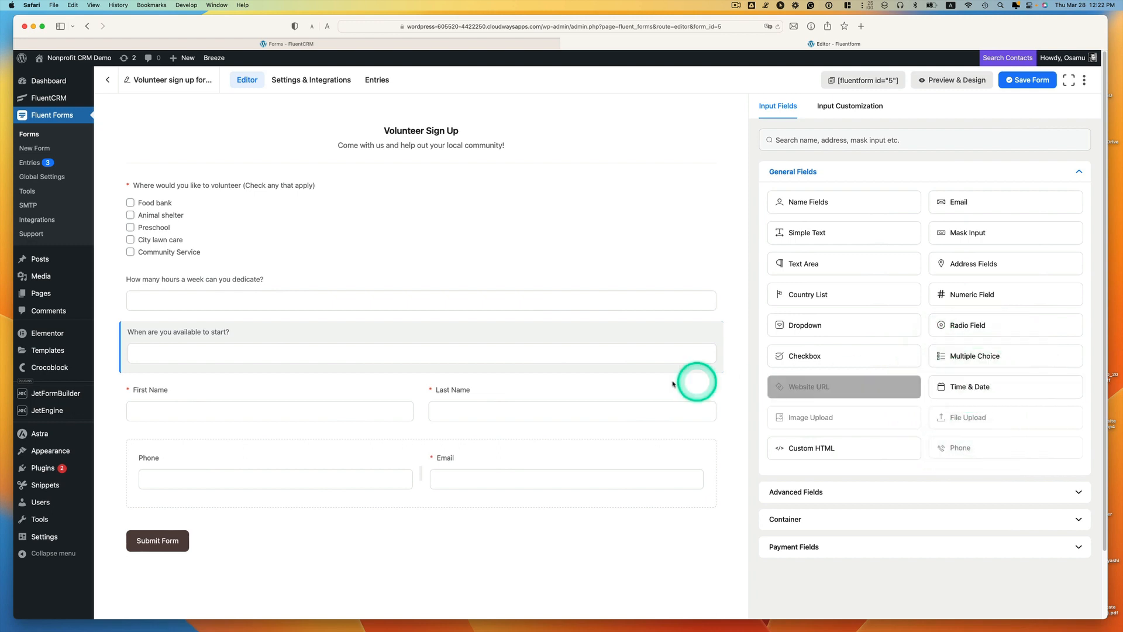
Step: Make the "When are you available to start?" date field required
click(469, 334)
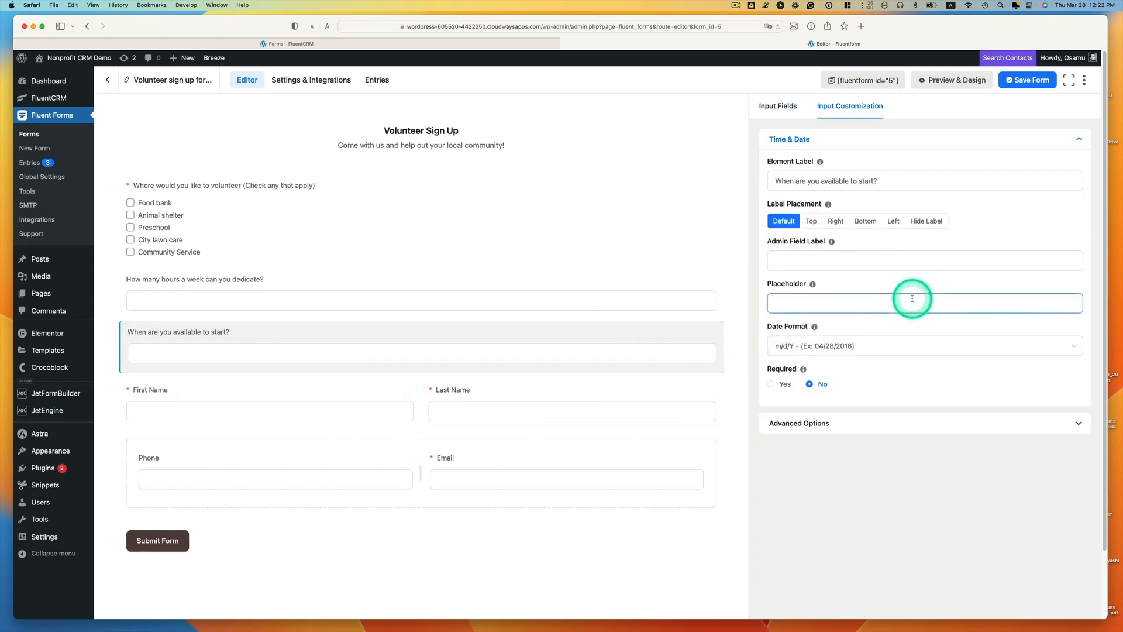
scroll(914, 325, down, 1)
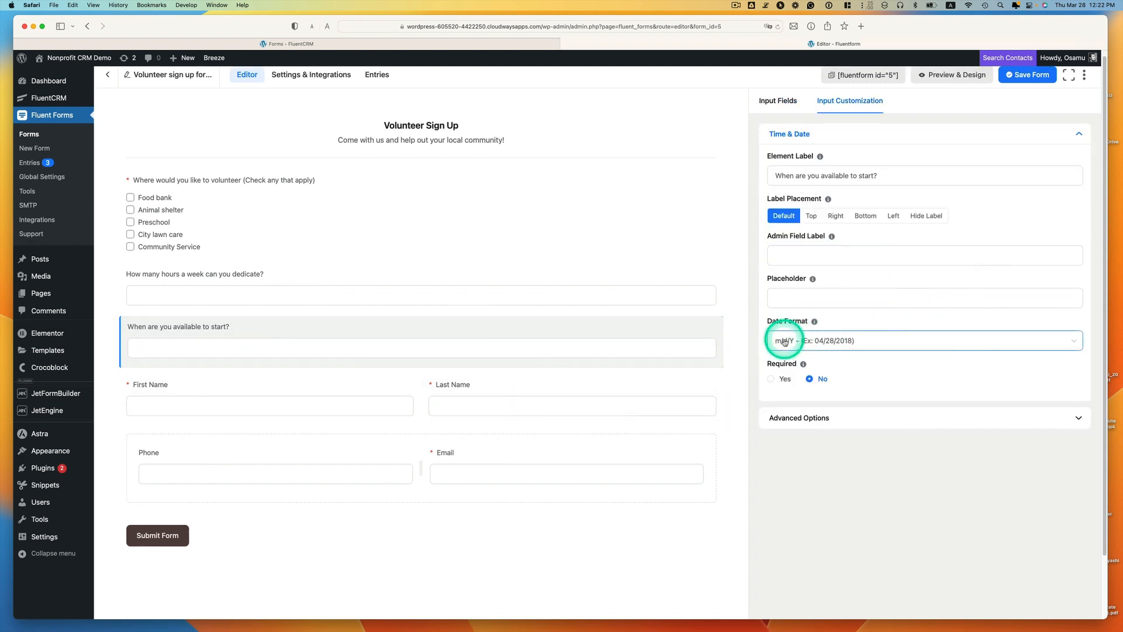
click(842, 339)
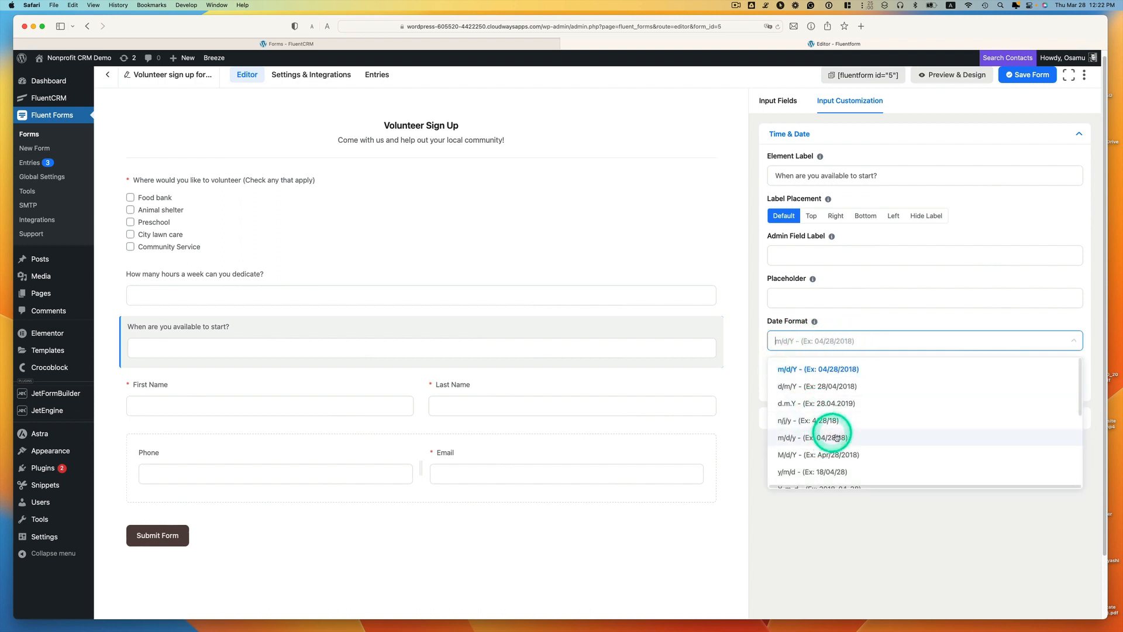
key(Escape)
scroll(807, 414, up, 1)
click(775, 384)
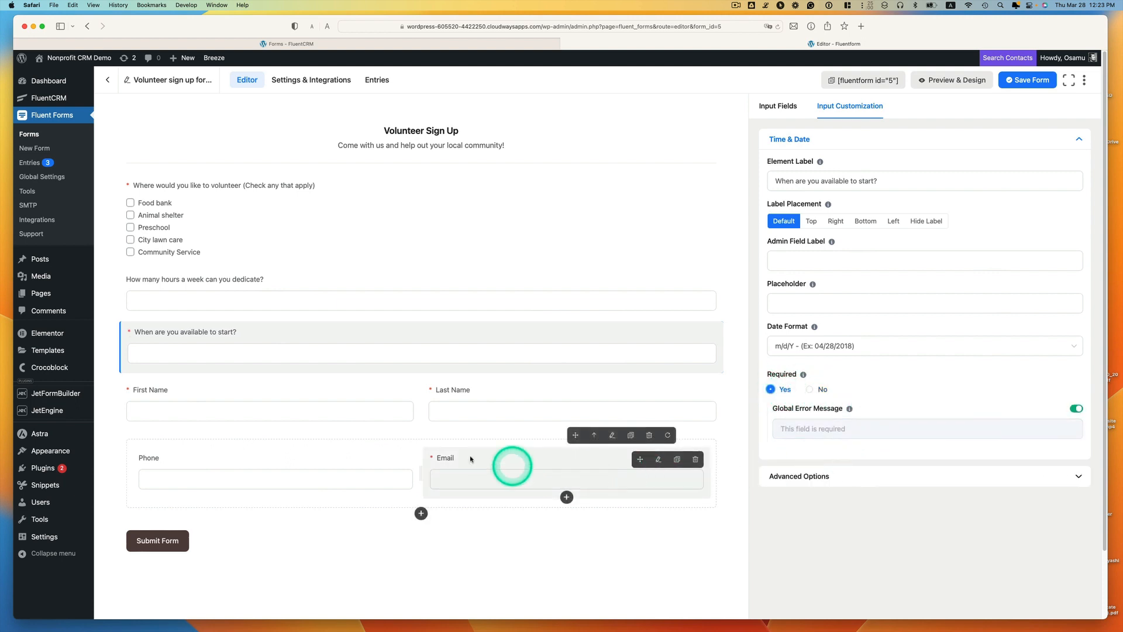
Step: Examine the name field's settings, including the First Name label and required options
click(337, 401)
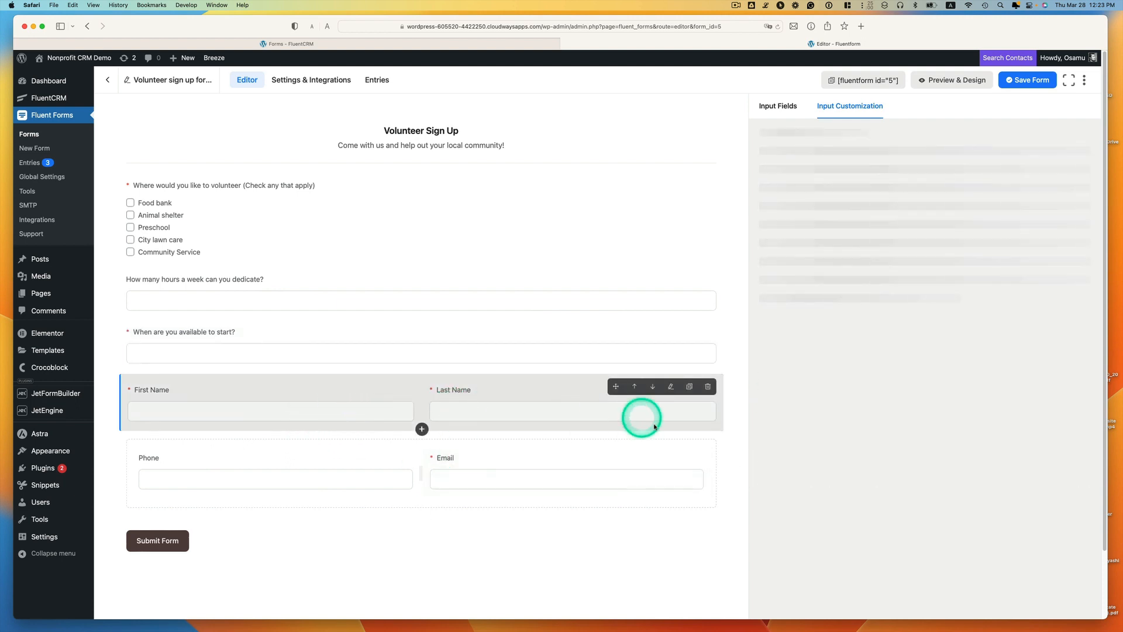
click(1076, 221)
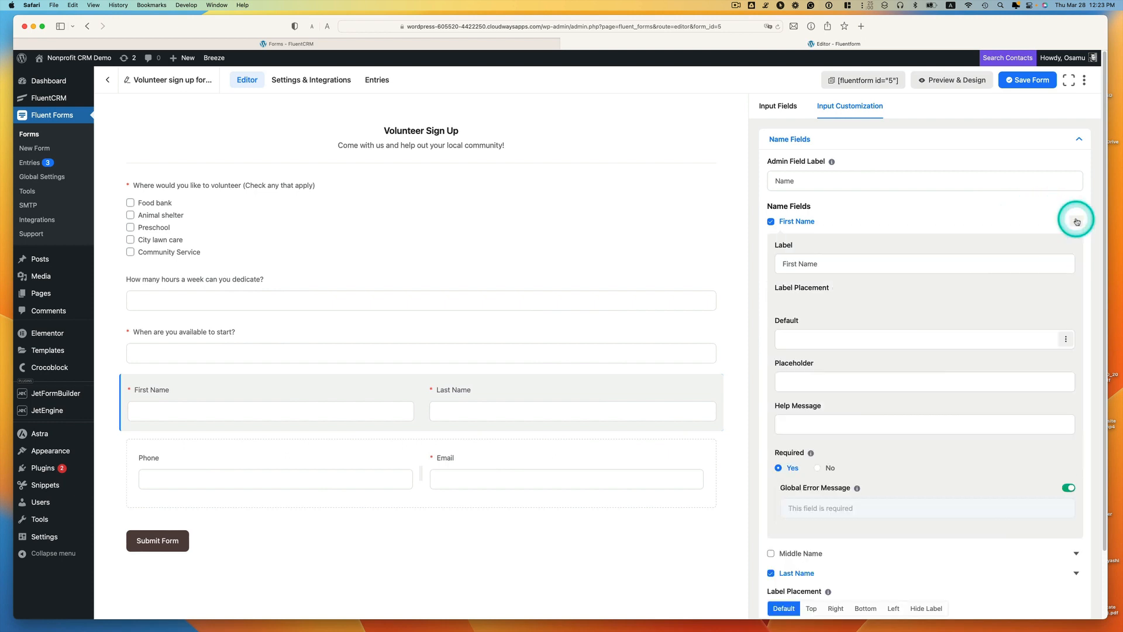
click(1018, 366)
scroll(1021, 369, down, 1)
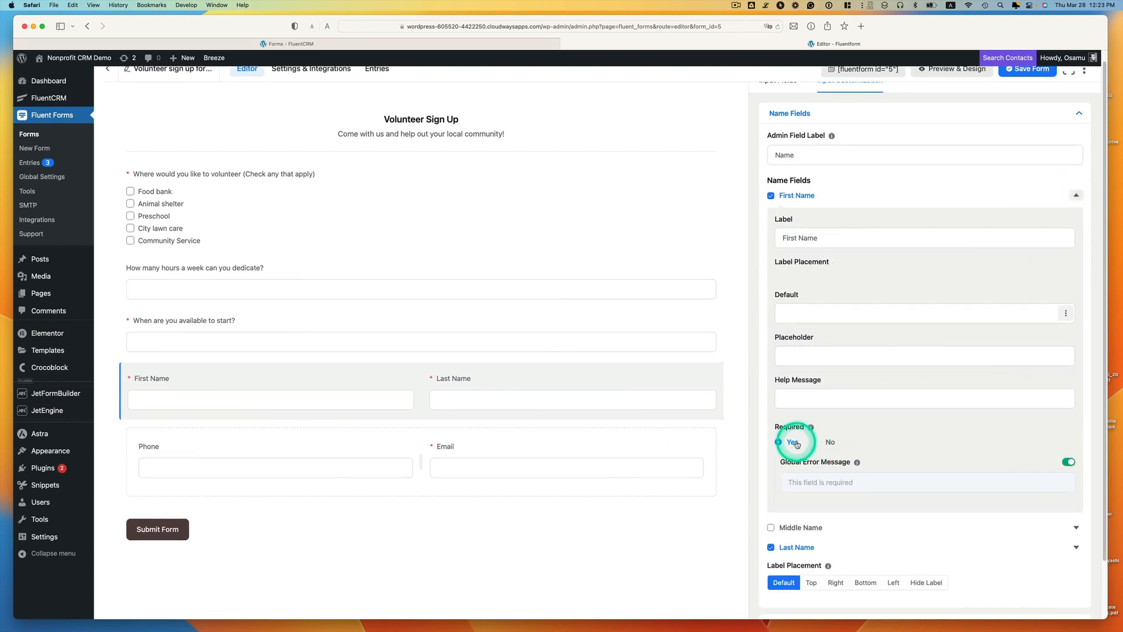
scroll(865, 444, down, 1)
scroll(869, 440, up, 2)
click(1080, 224)
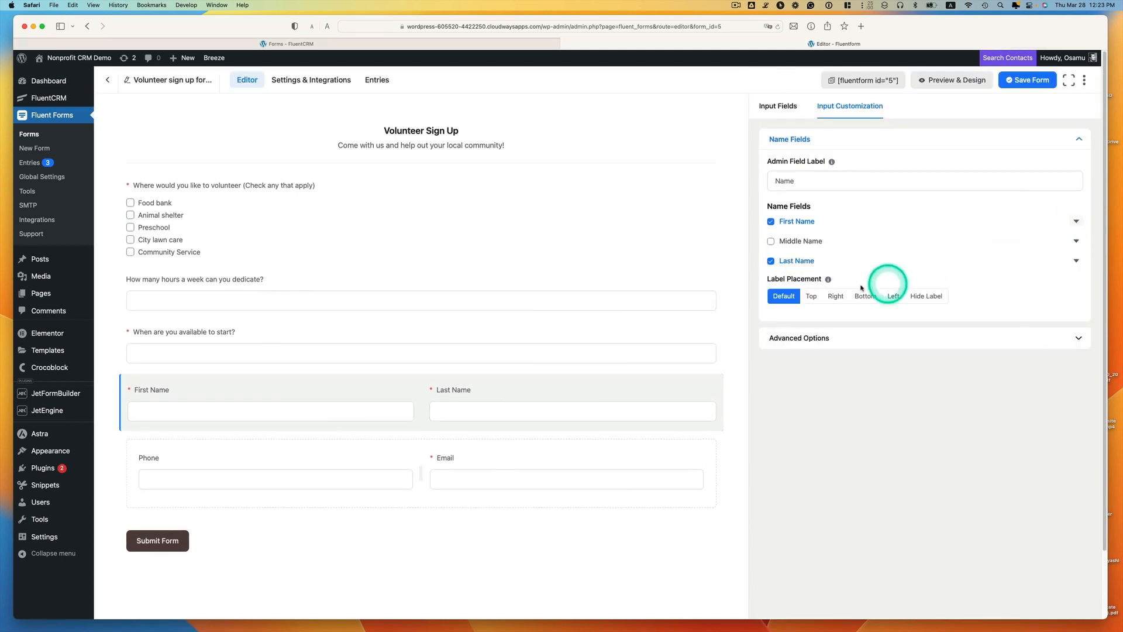
Step: Examine the settings of the Phone and Email fields and the Phone input type among the general fields
click(251, 465)
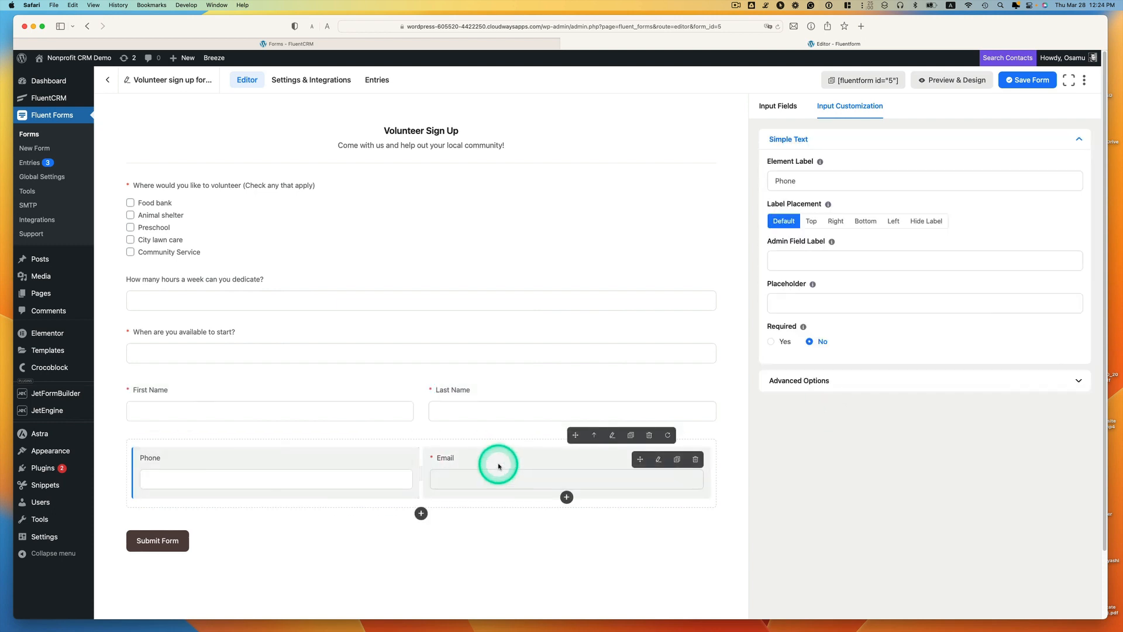
click(614, 459)
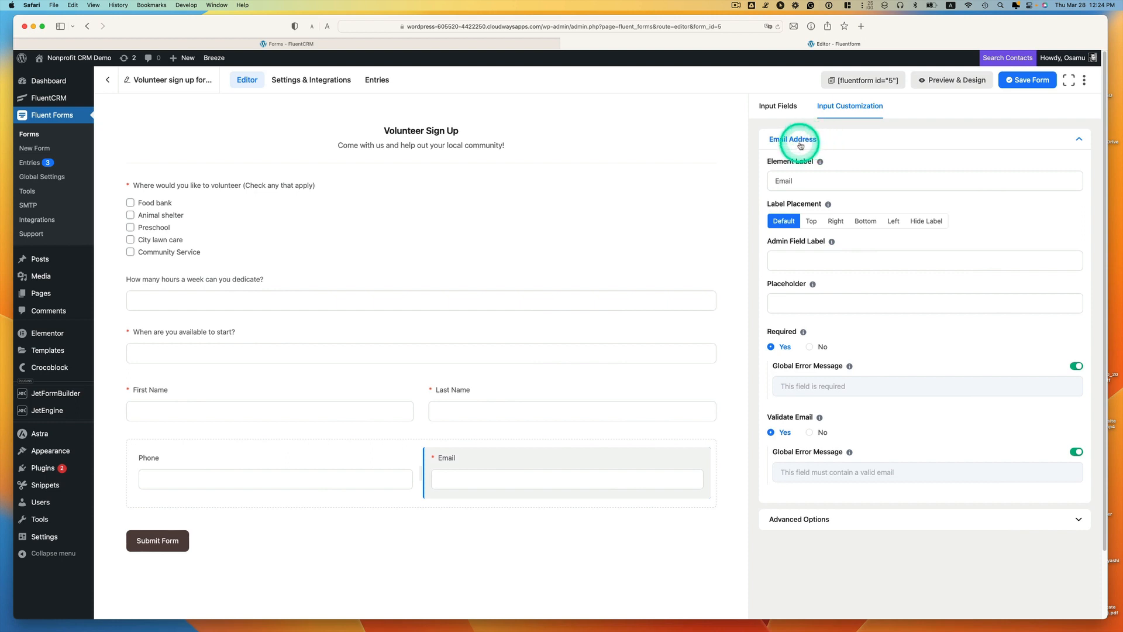
click(302, 459)
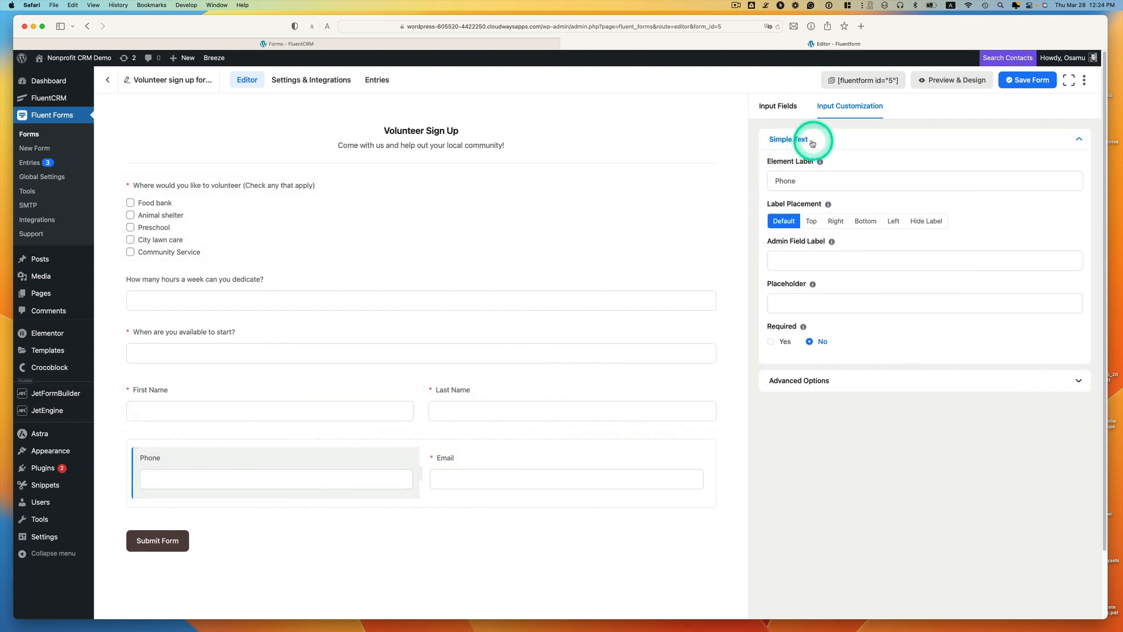
click(781, 107)
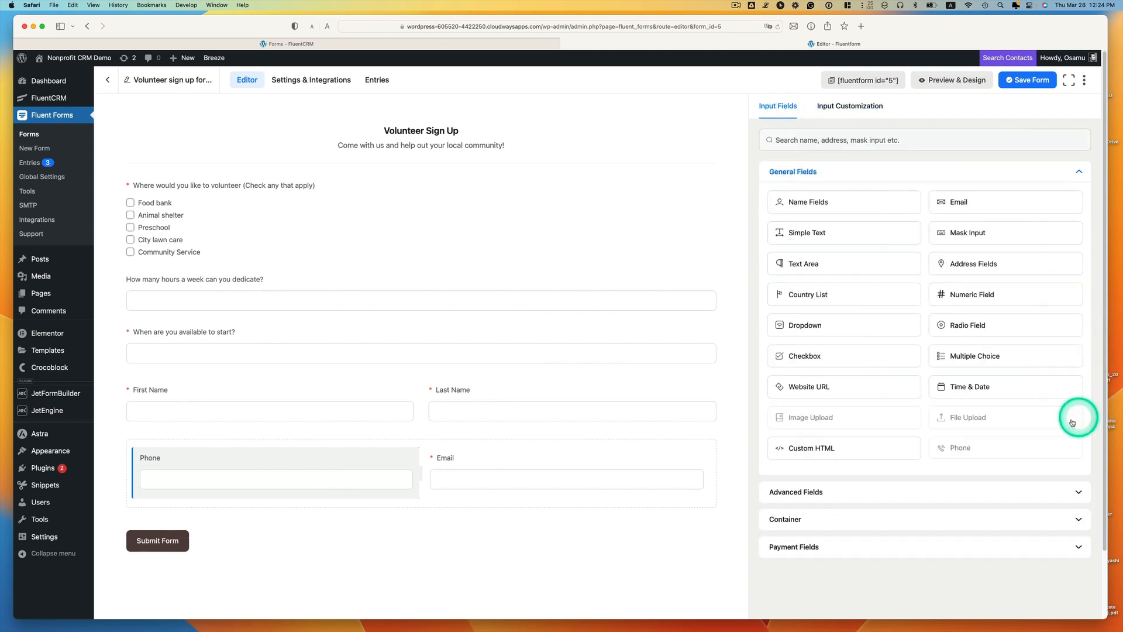
drag(1030, 447, 965, 453)
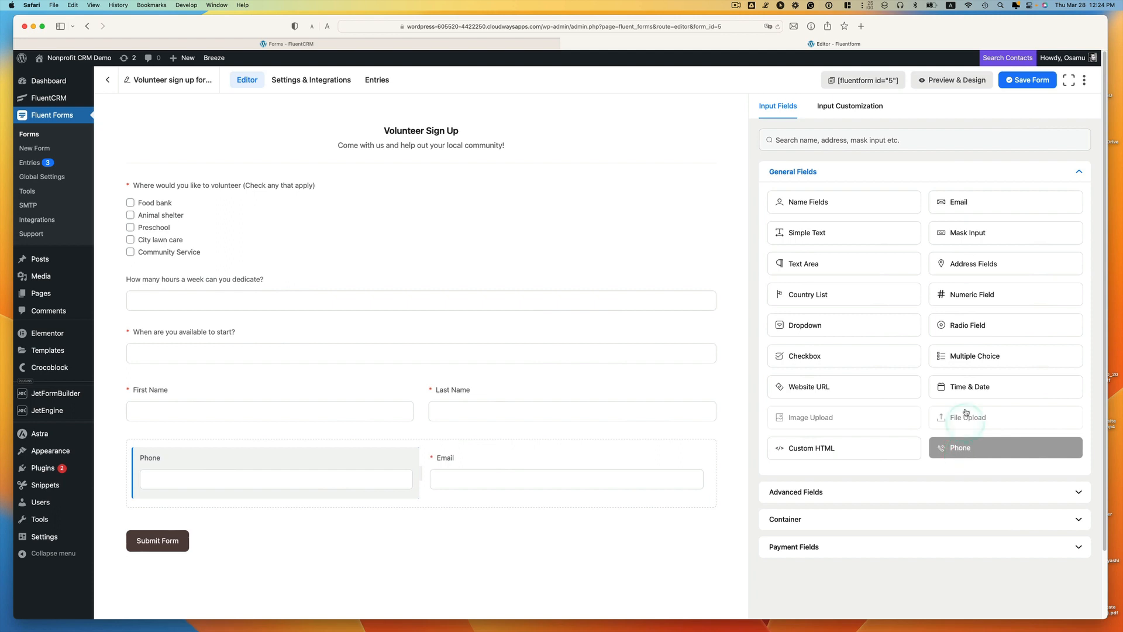
mouse_move(631, 283)
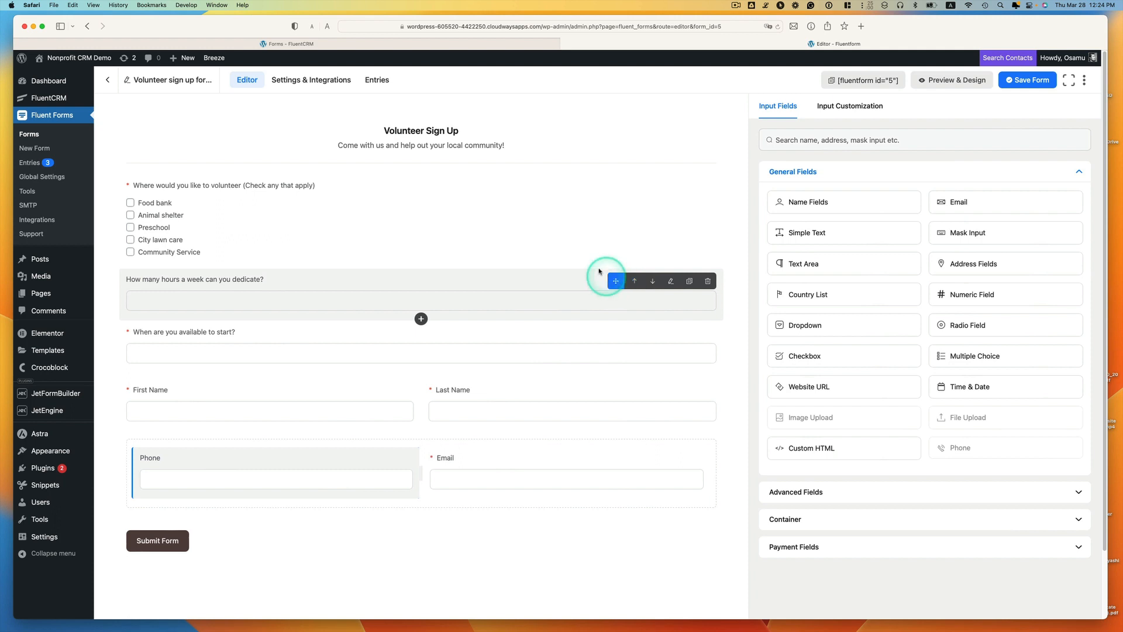
Step: Try to open the form's Settings & Integrations page, and choose to stay on the editor page
click(307, 82)
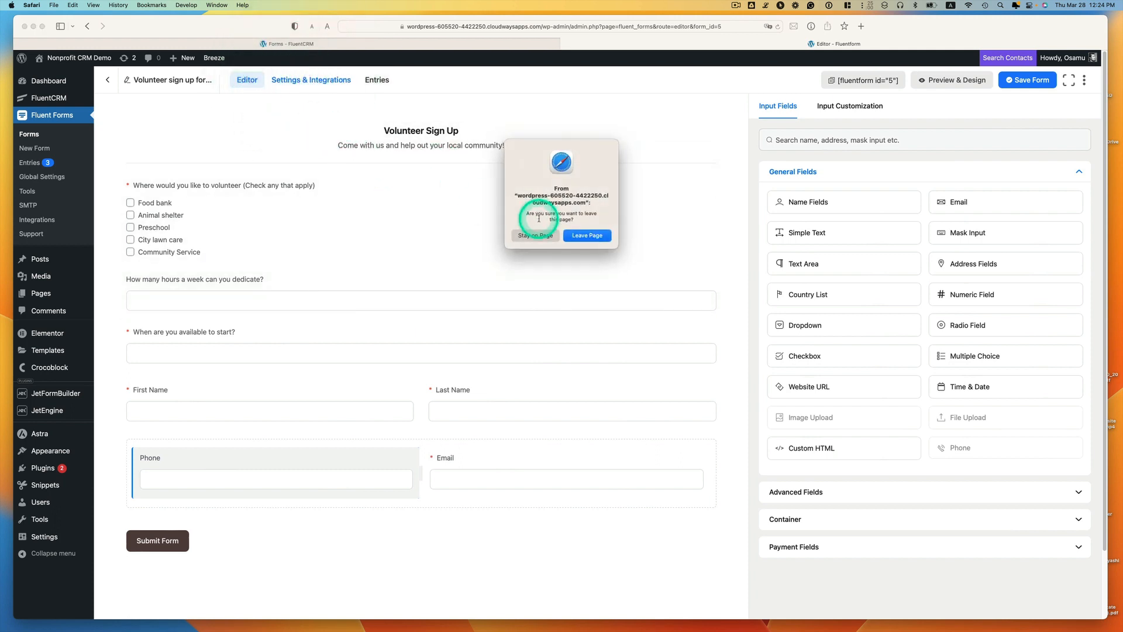
click(534, 235)
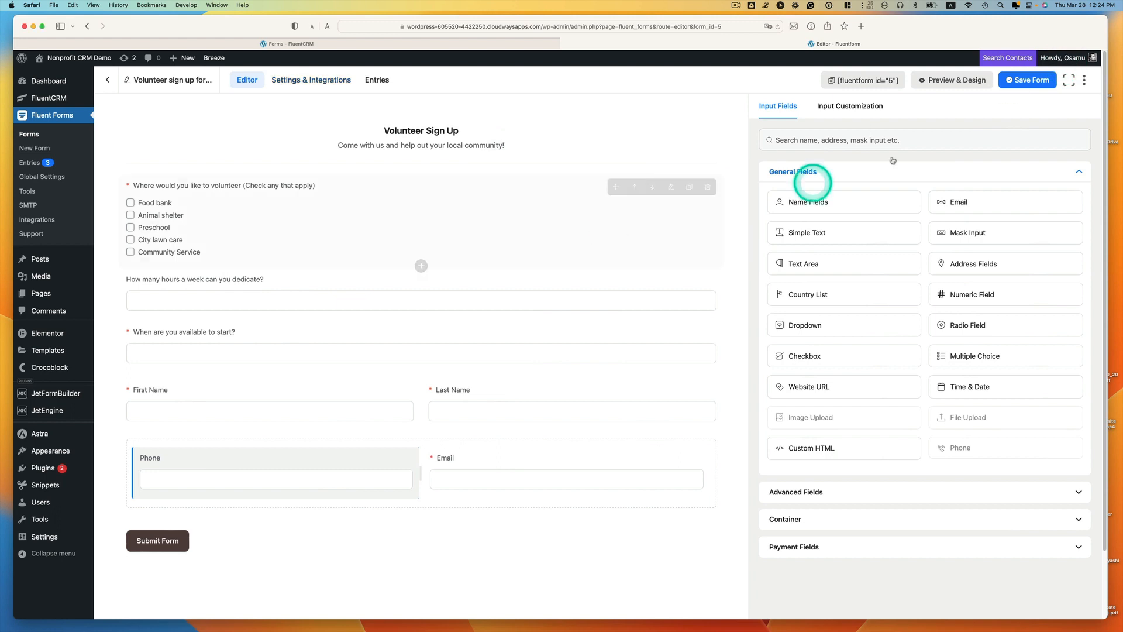
Step: Save the volunteer form and open its Settings & Integrations page to review the confirmation type and message
click(1028, 80)
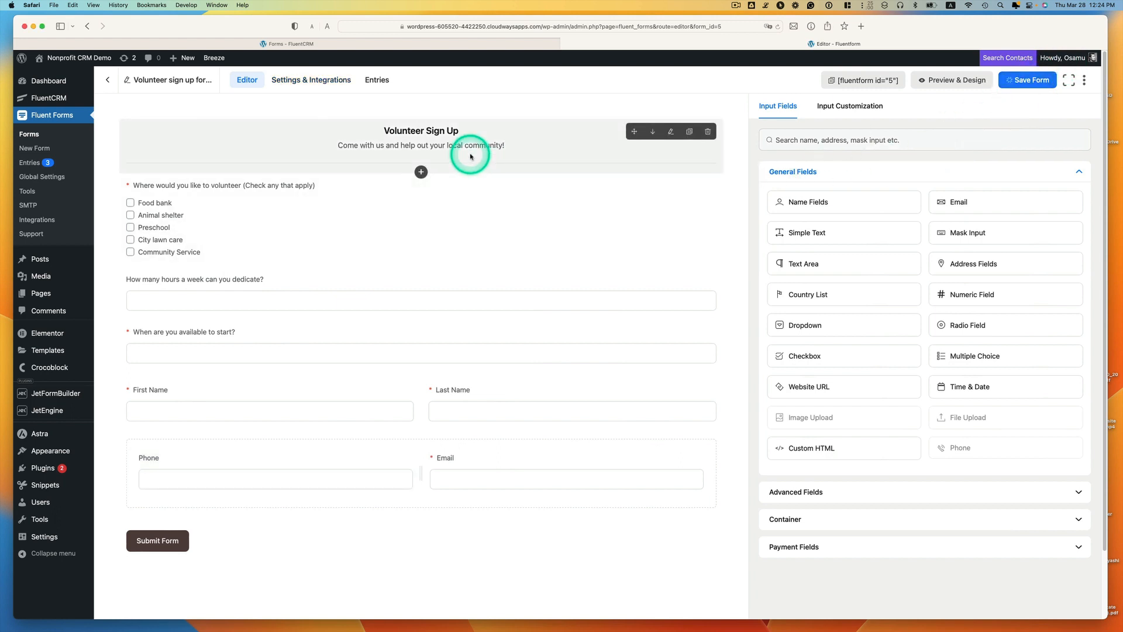
click(310, 80)
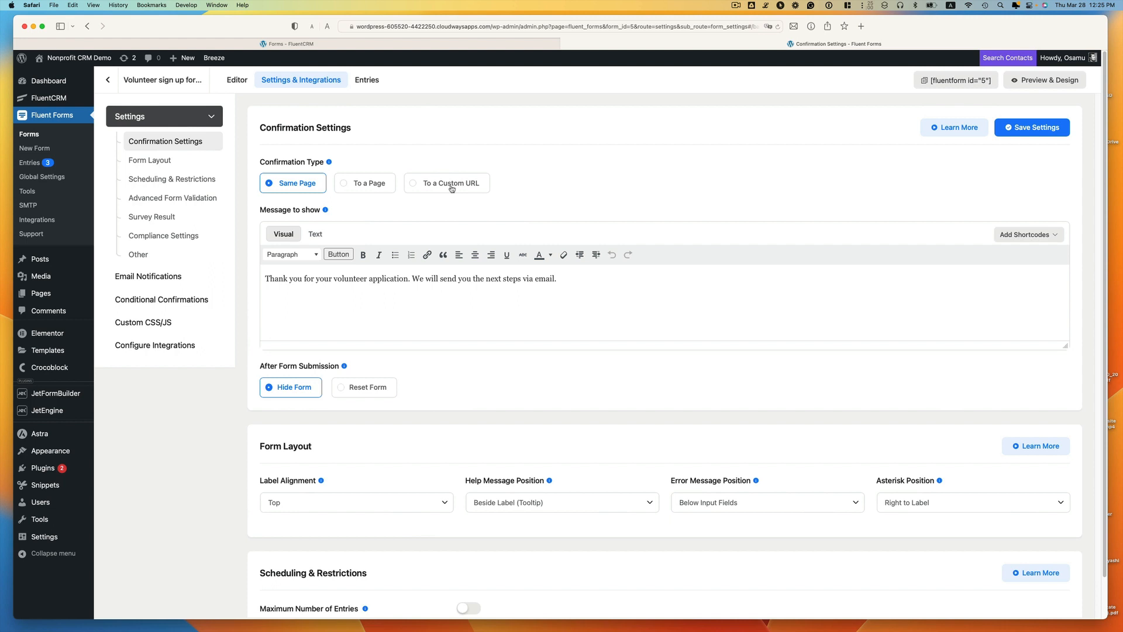
click(470, 292)
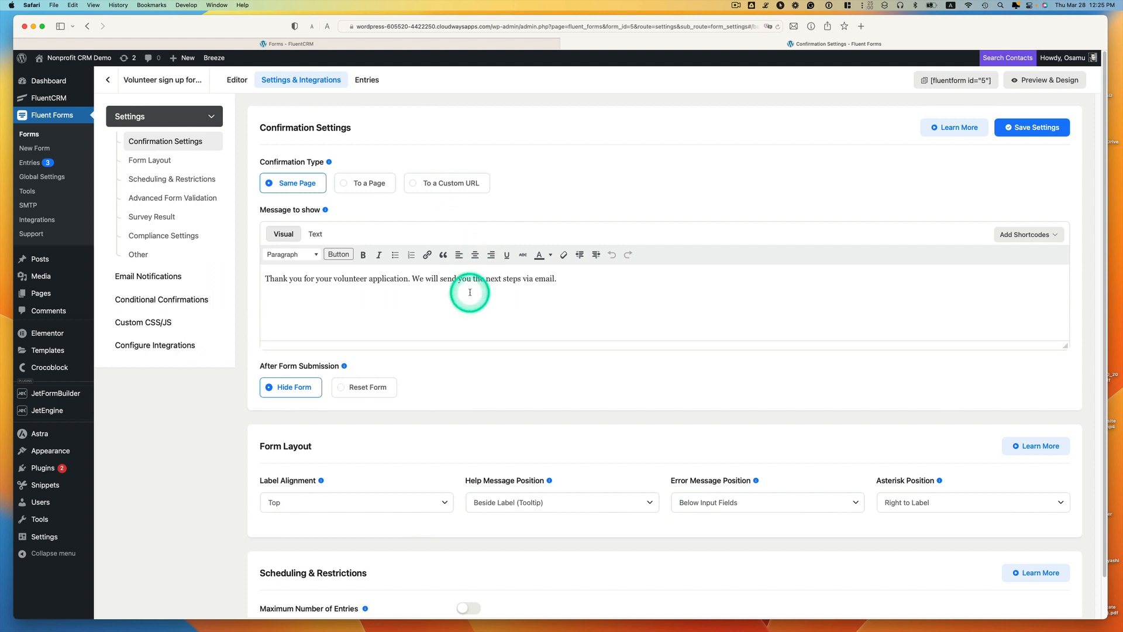
Step: Examine the form's layout, Scheduling & Restrictions, and Survey Result settings
click(146, 161)
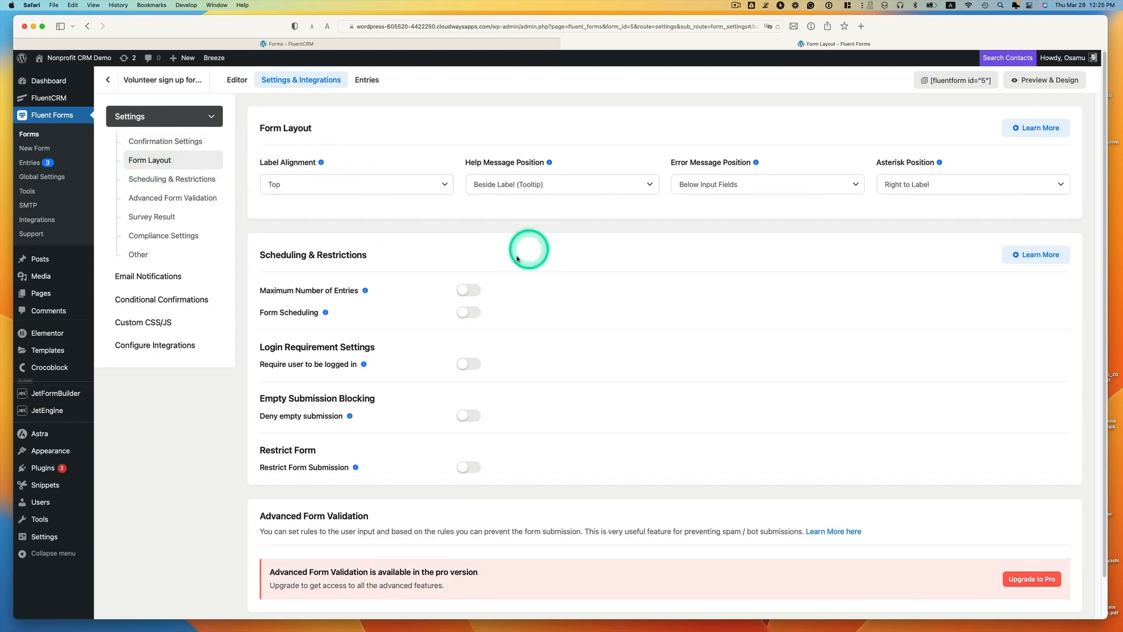
click(201, 179)
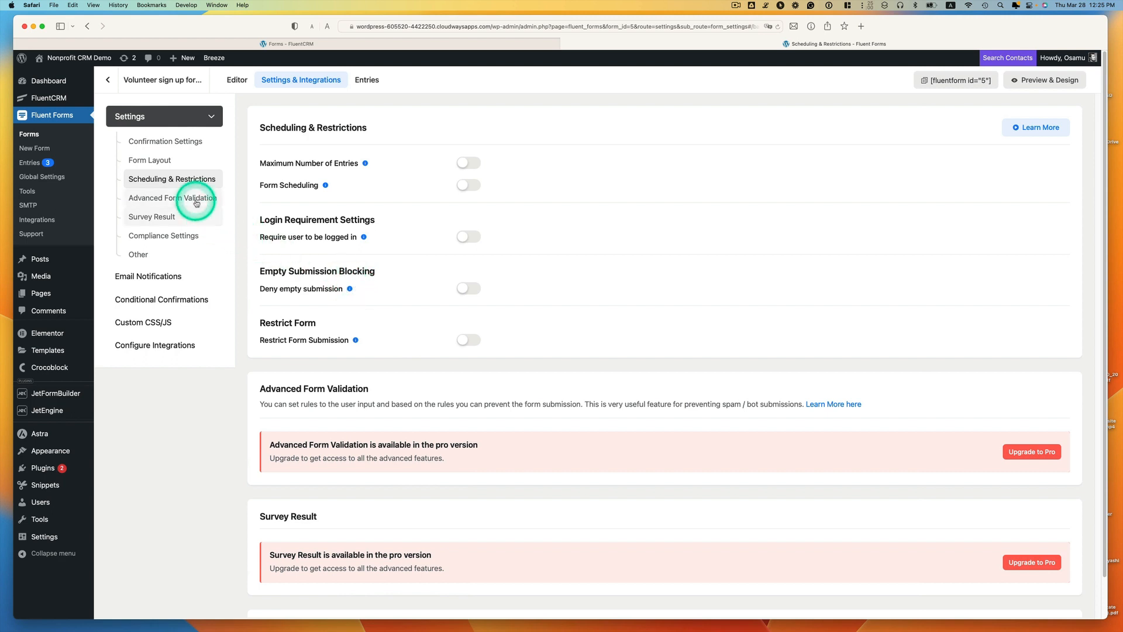
click(184, 222)
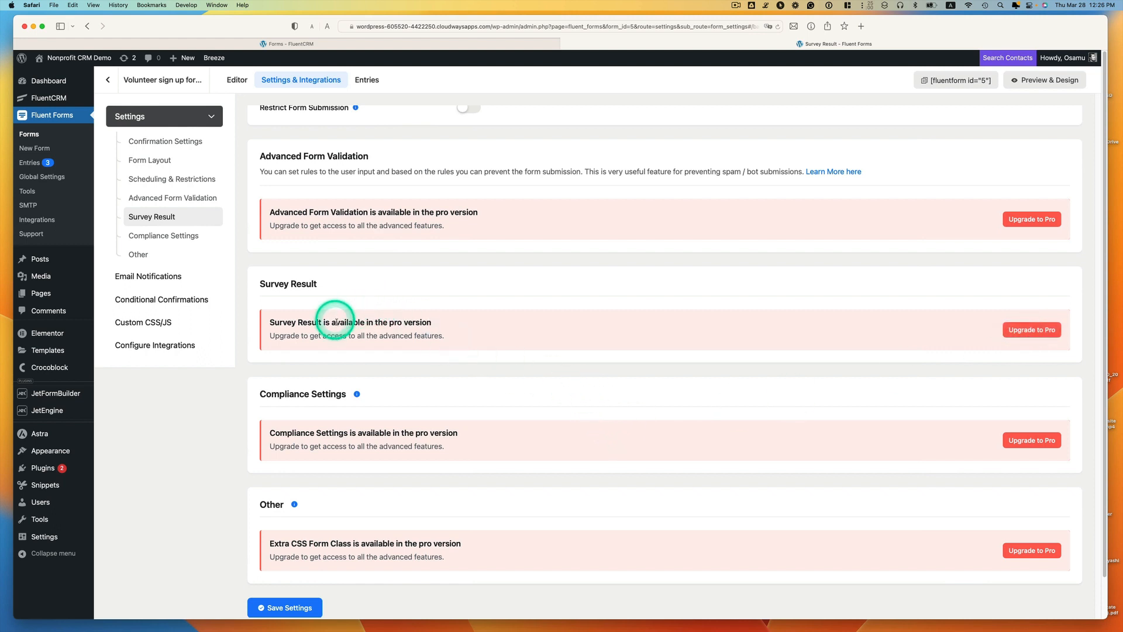
Step: Enable the Admin Notification Email among the form's email notifications and open it for editing
click(153, 277)
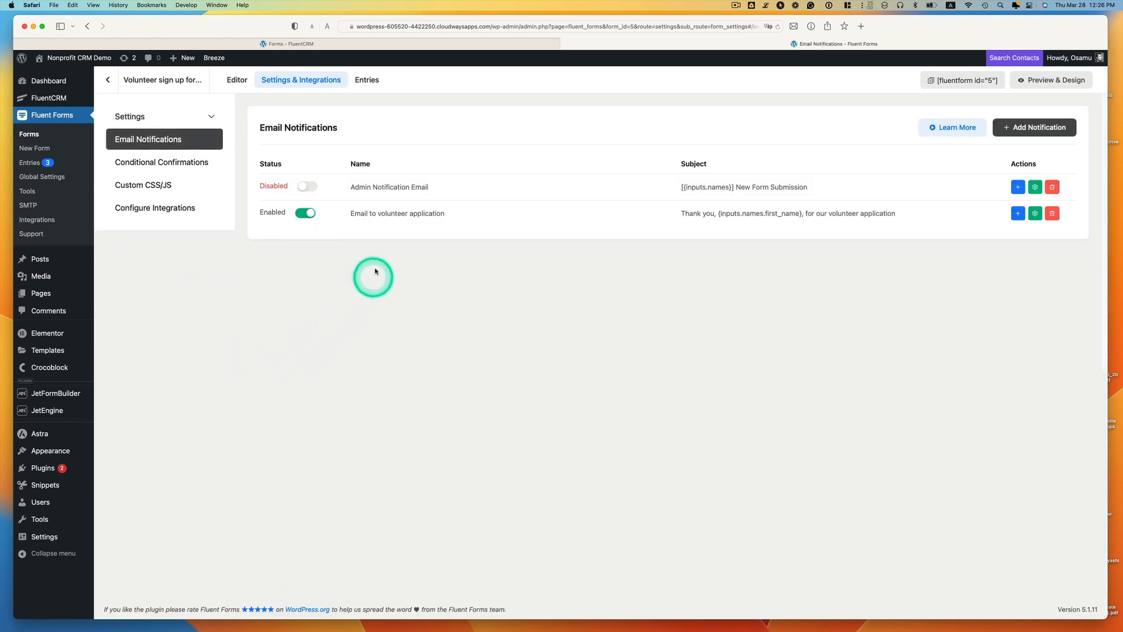
click(305, 186)
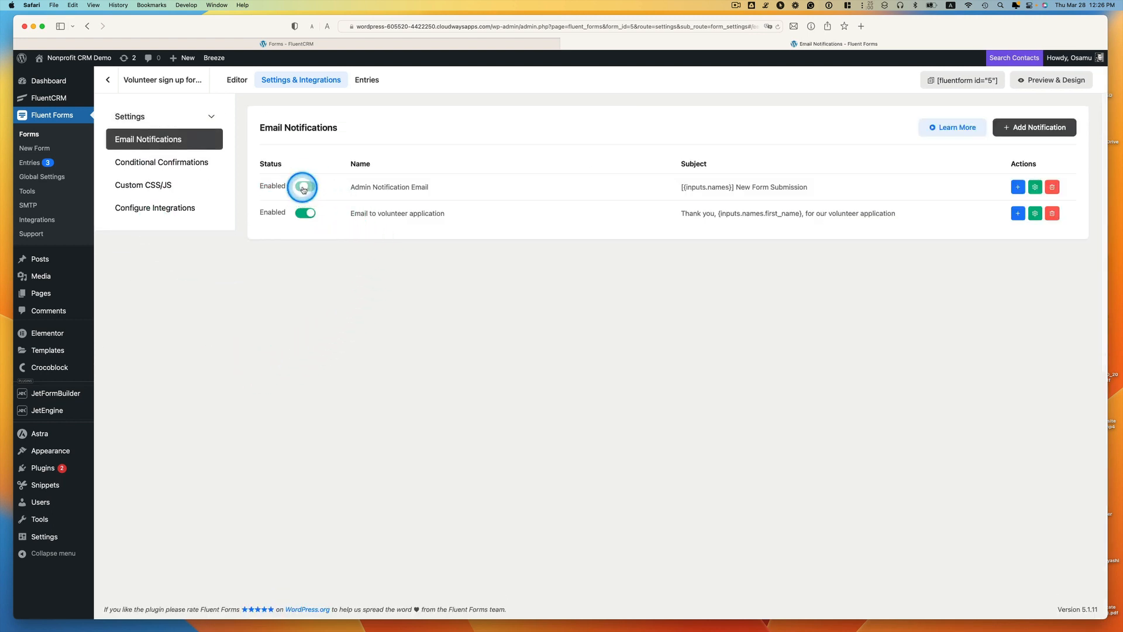
click(1036, 186)
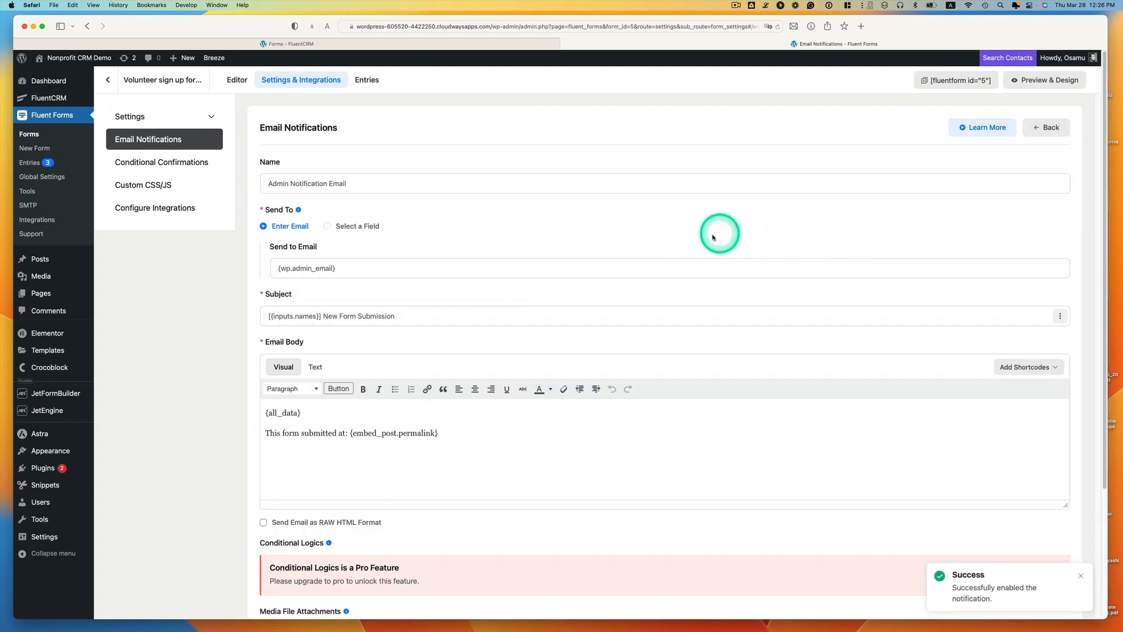
Step: Examine the admin notification's name, send-to address, subject line and email body
click(594, 261)
click(357, 188)
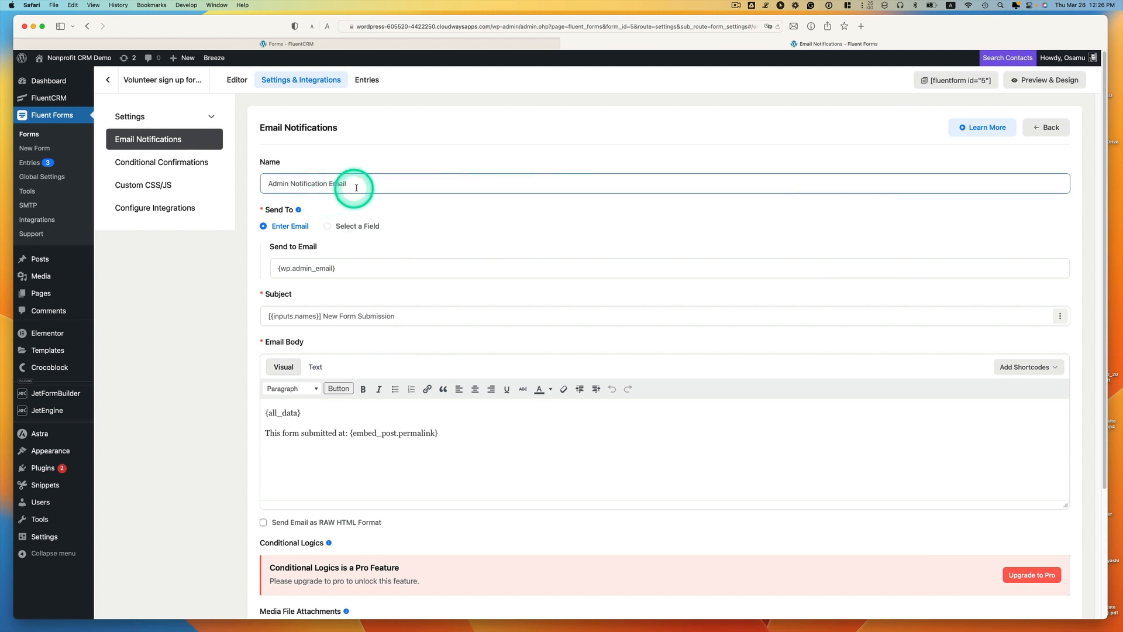
click(393, 266)
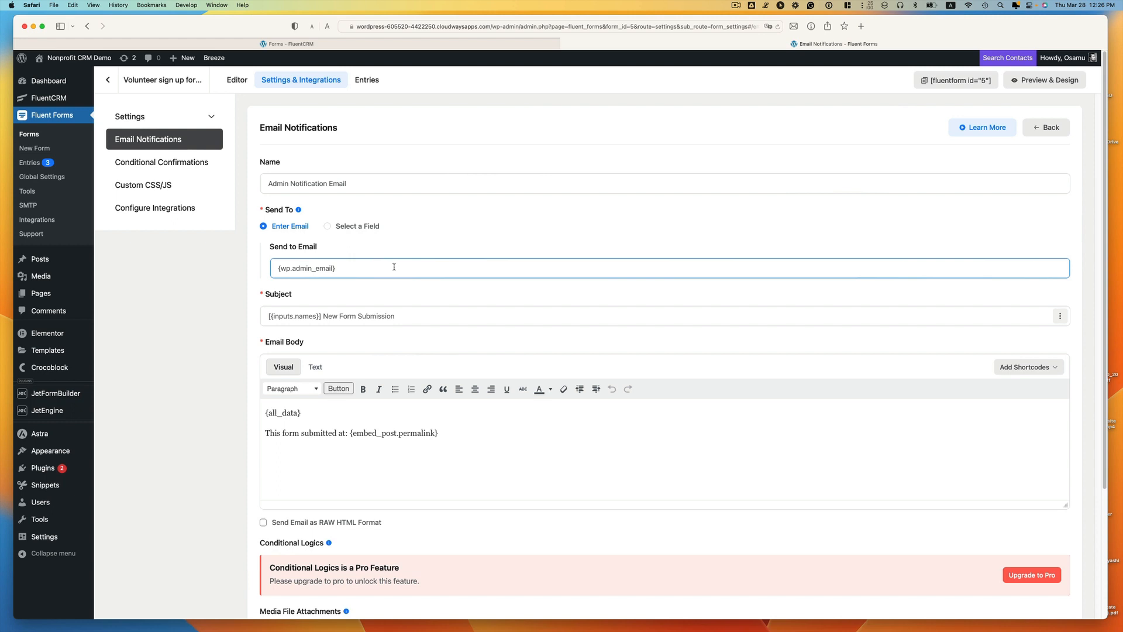
click(399, 316)
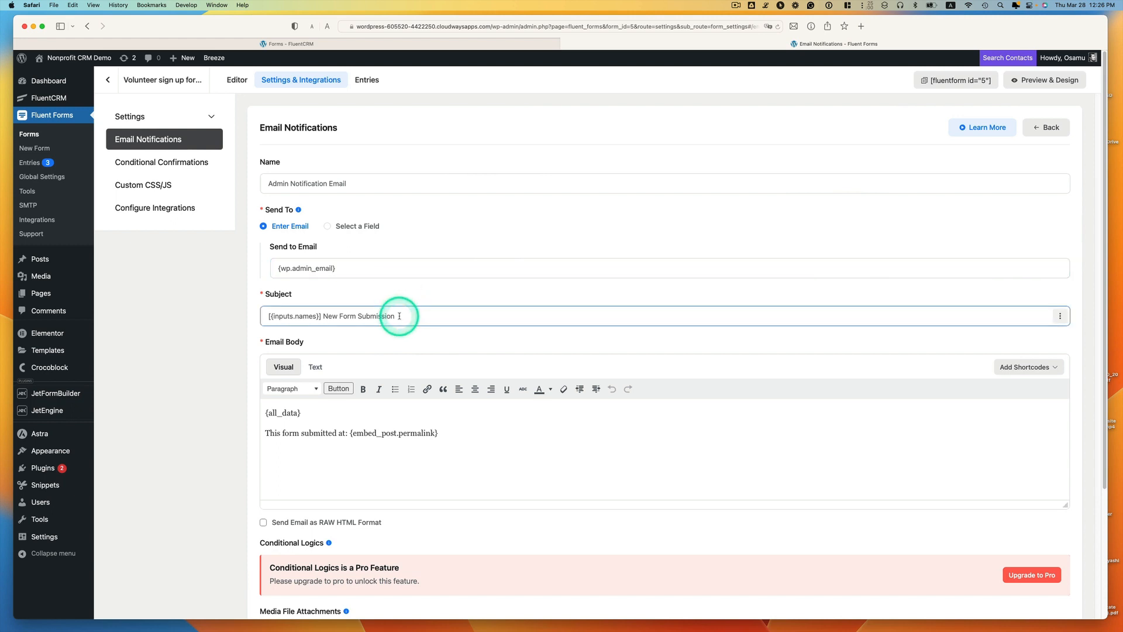
click(402, 387)
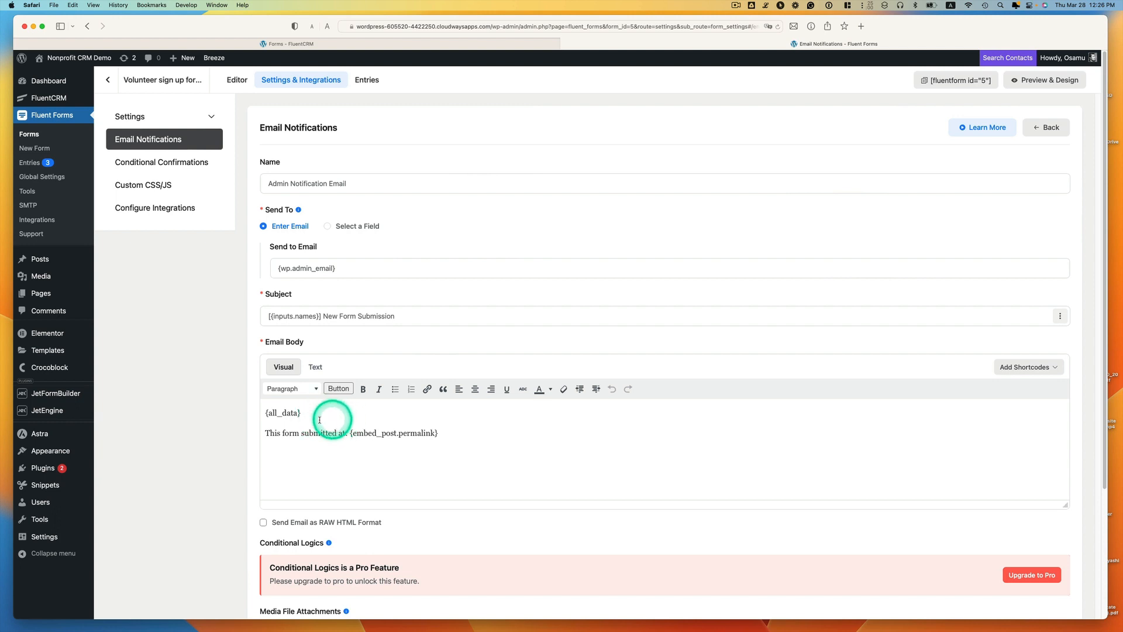
click(328, 319)
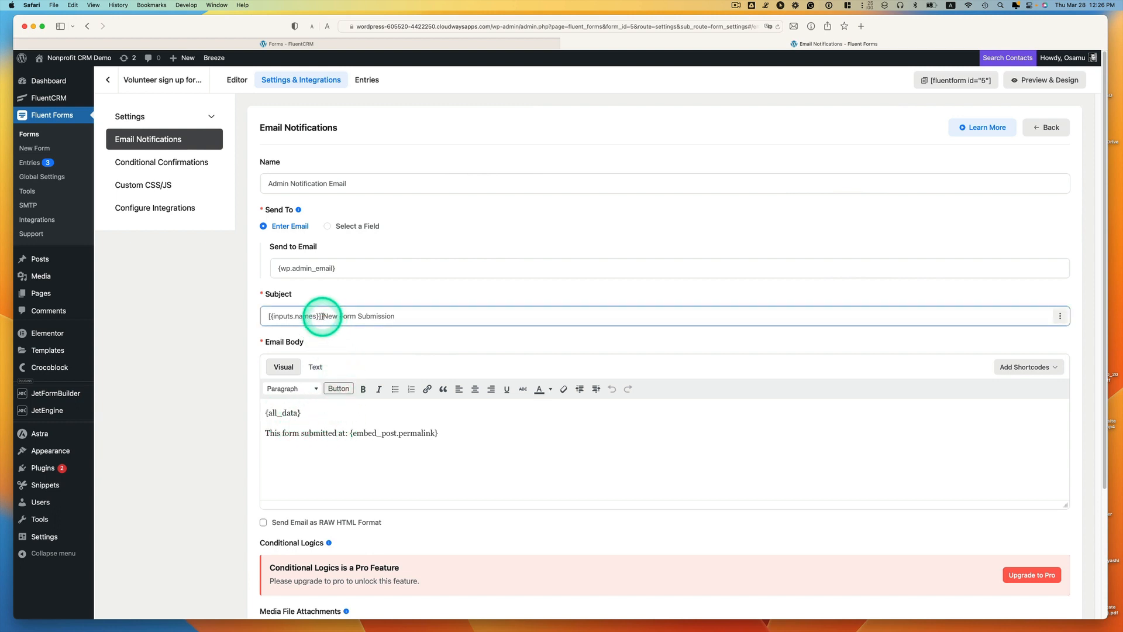
Step: Browse the form-input shortcodes available for the admin notification's email body
click(1044, 375)
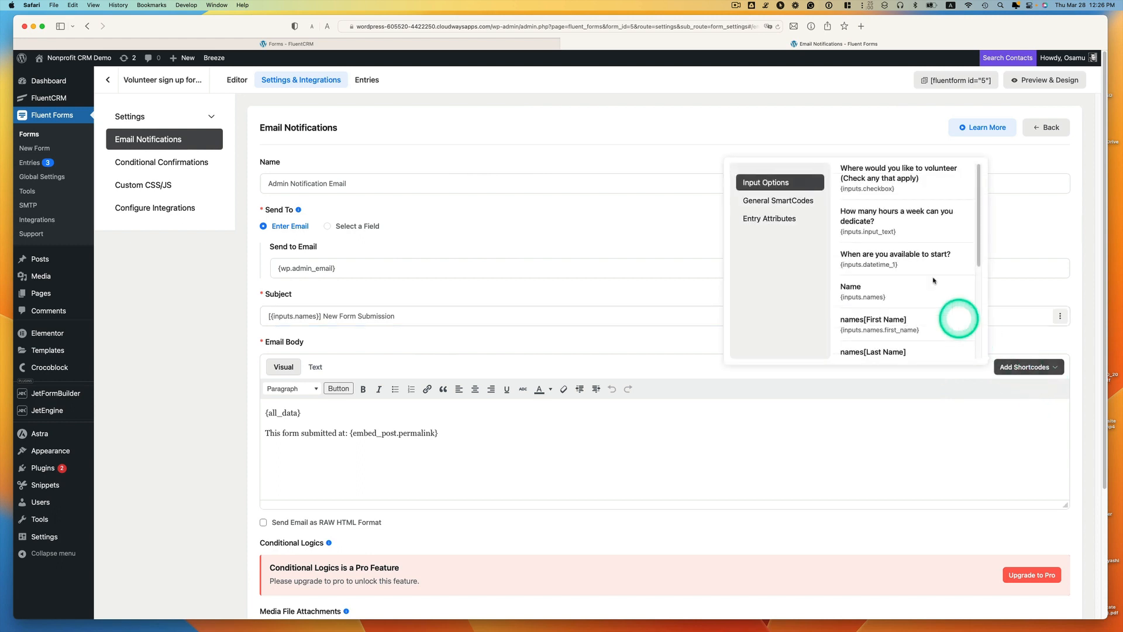
scroll(886, 218, down, 1)
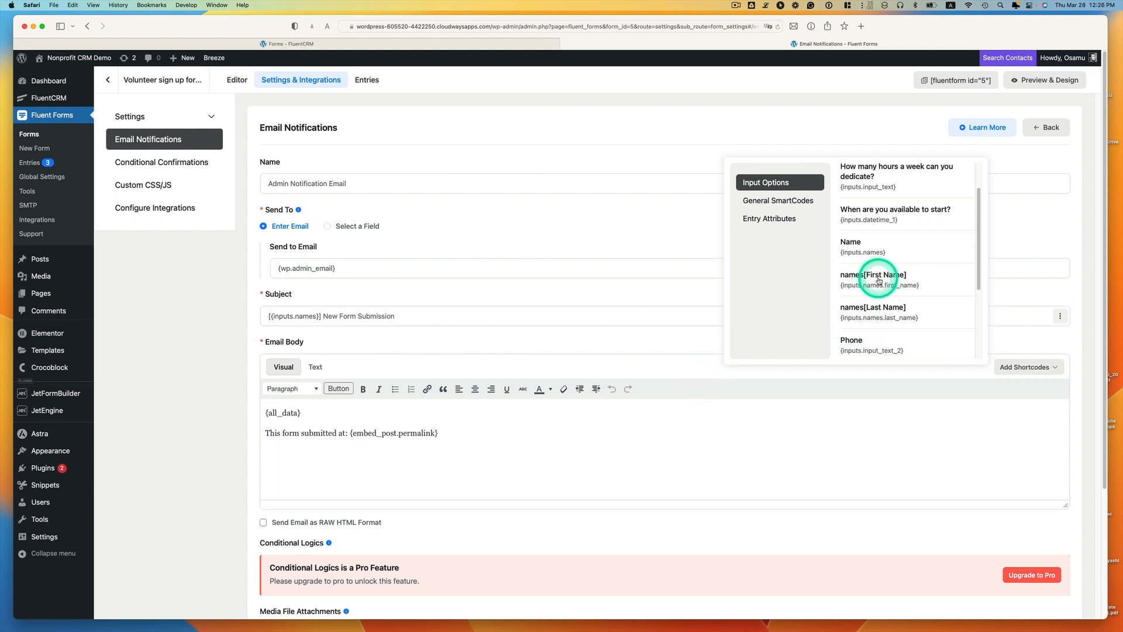
click(521, 480)
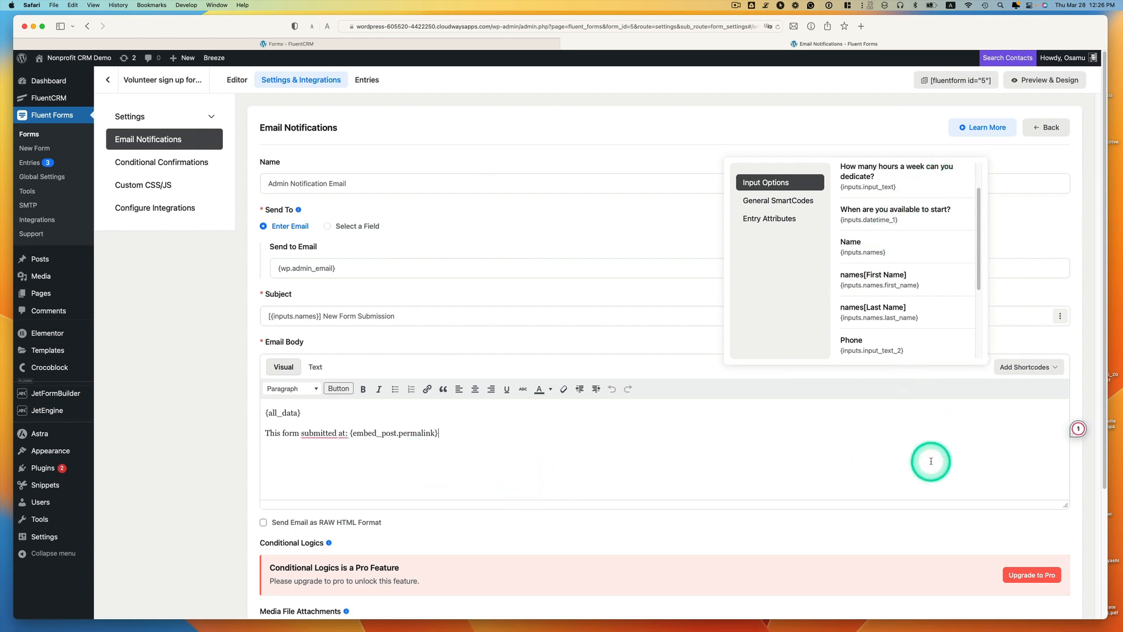
Step: Review the remaining options of the Admin Notification Email and save the notification
scroll(647, 493, down, 5)
scroll(647, 495, up, 5)
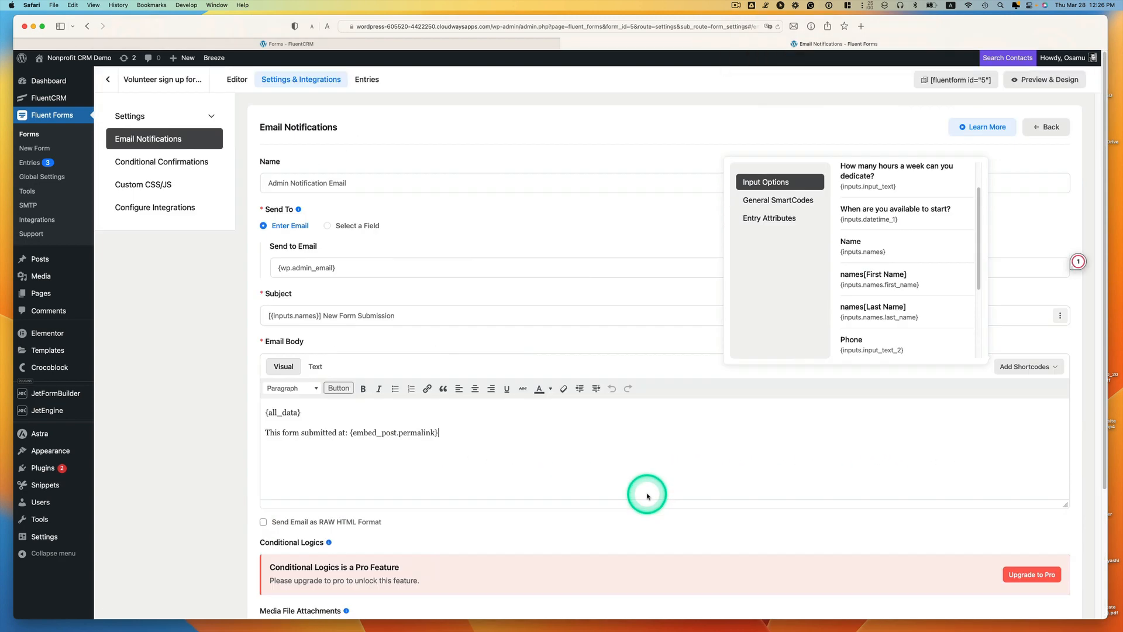
scroll(647, 495, down, 2)
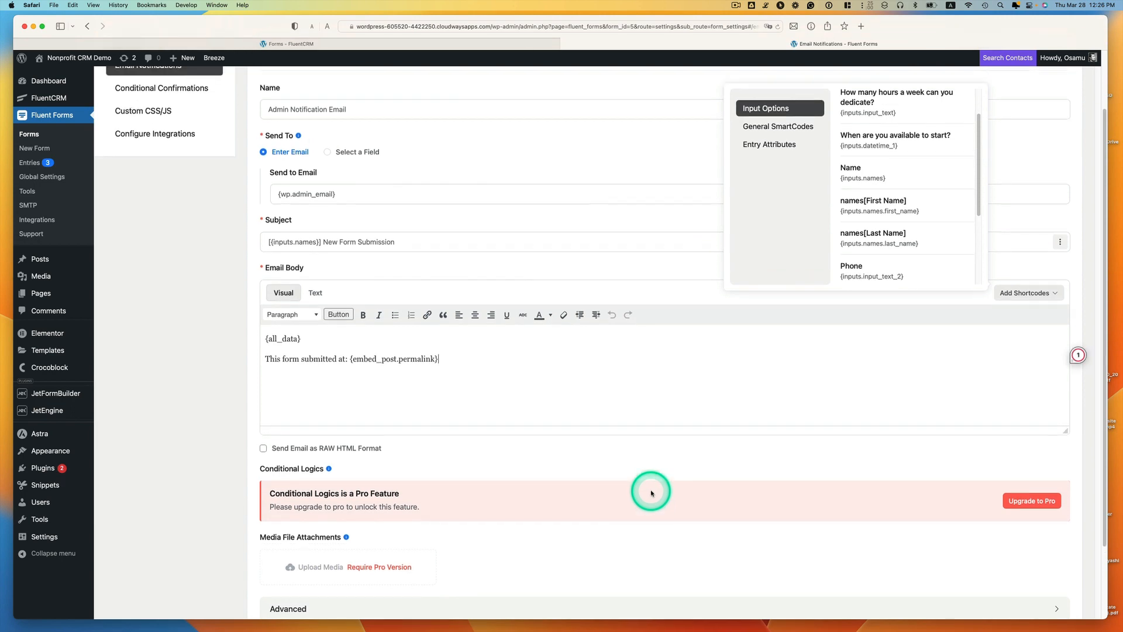
scroll(647, 490, up, 2)
scroll(647, 490, down, 5)
click(288, 566)
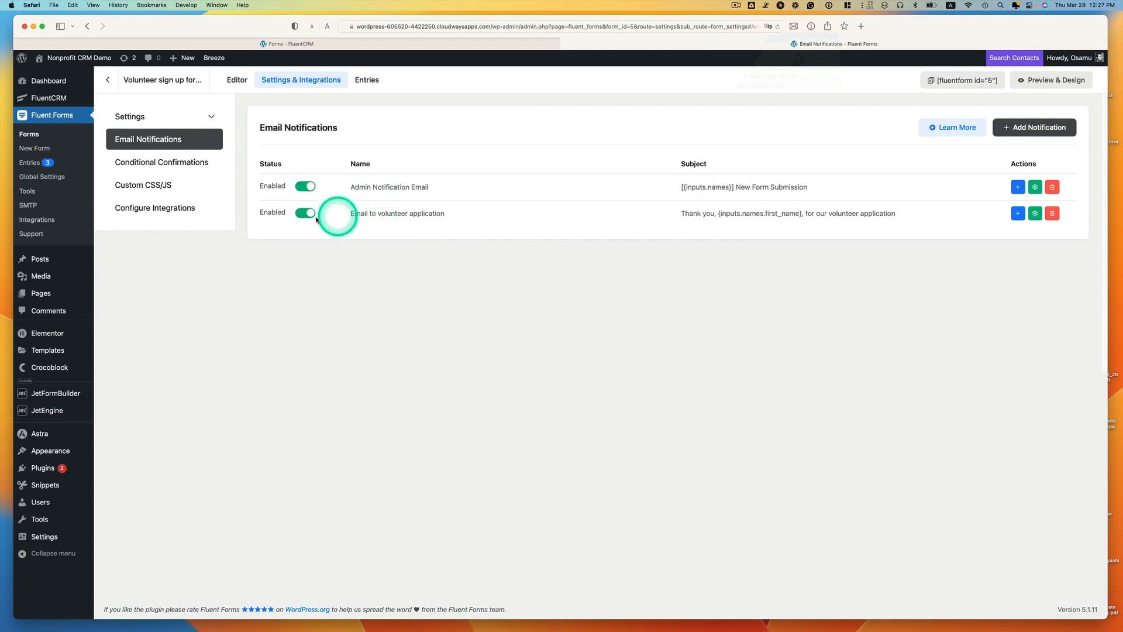
Step: Open the "Email to volunteer application" notification and examine its name and the field chosen as recipient
click(1036, 217)
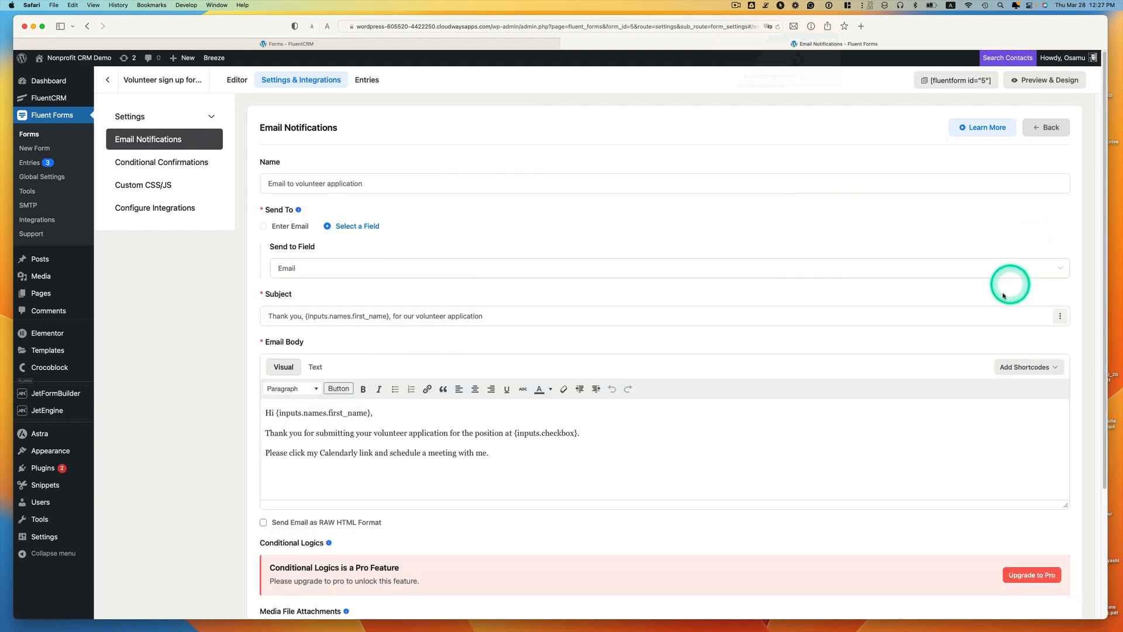
click(320, 188)
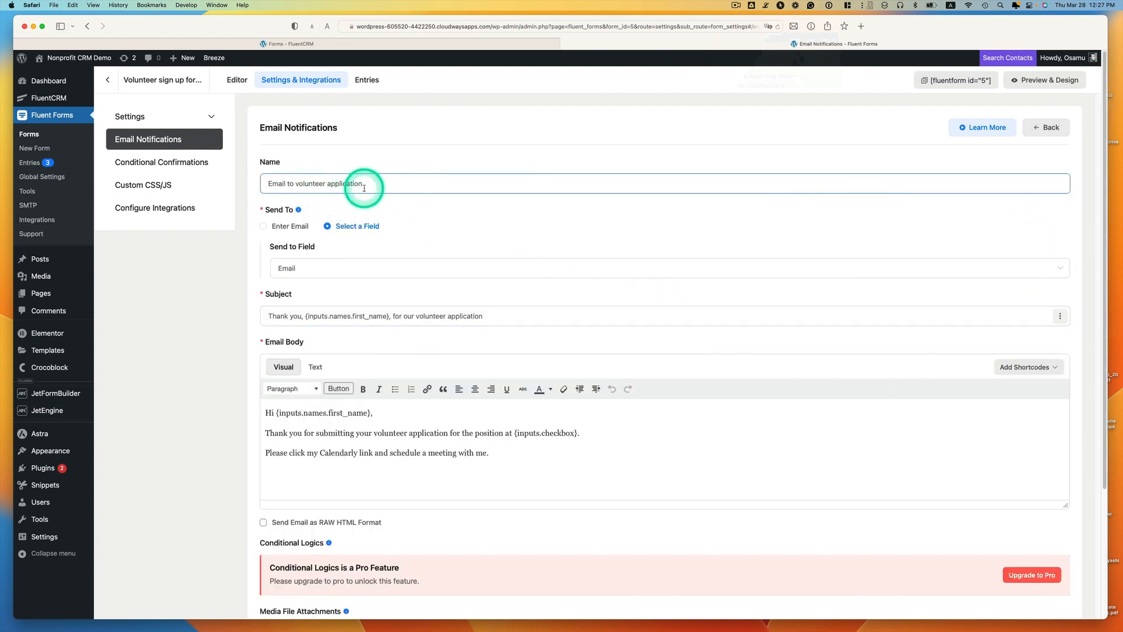
click(385, 235)
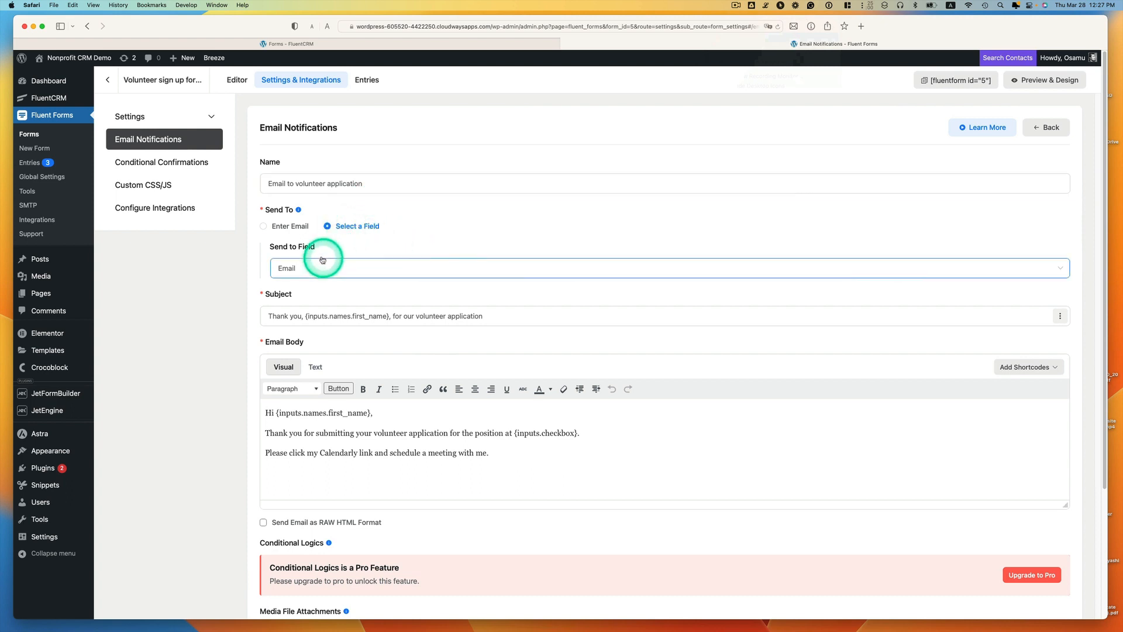
click(298, 273)
click(298, 273)
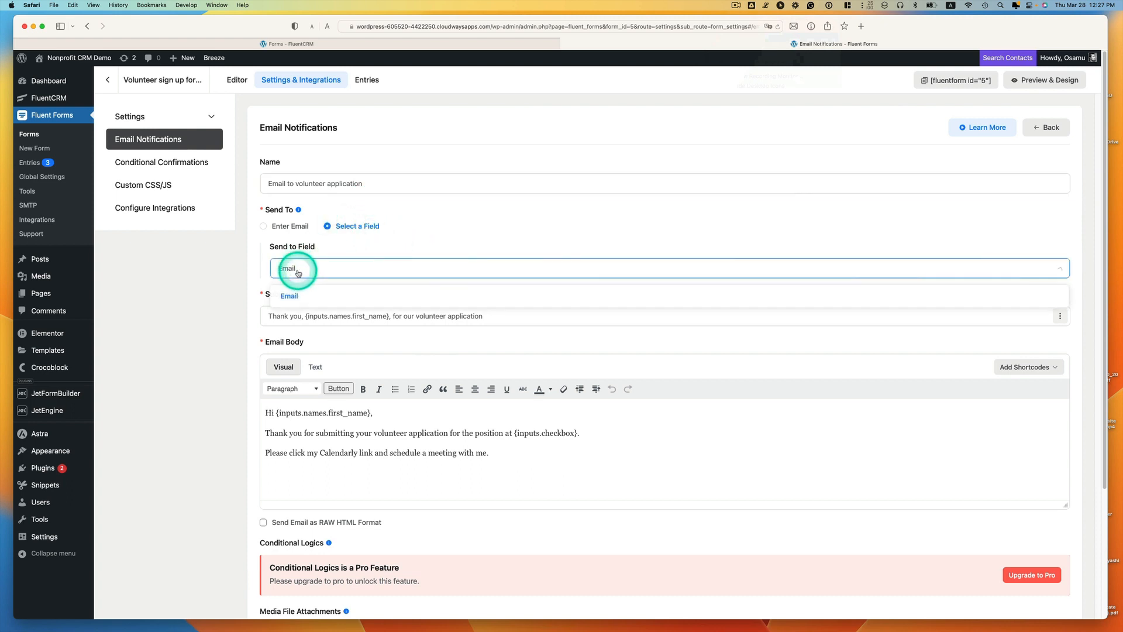
click(313, 272)
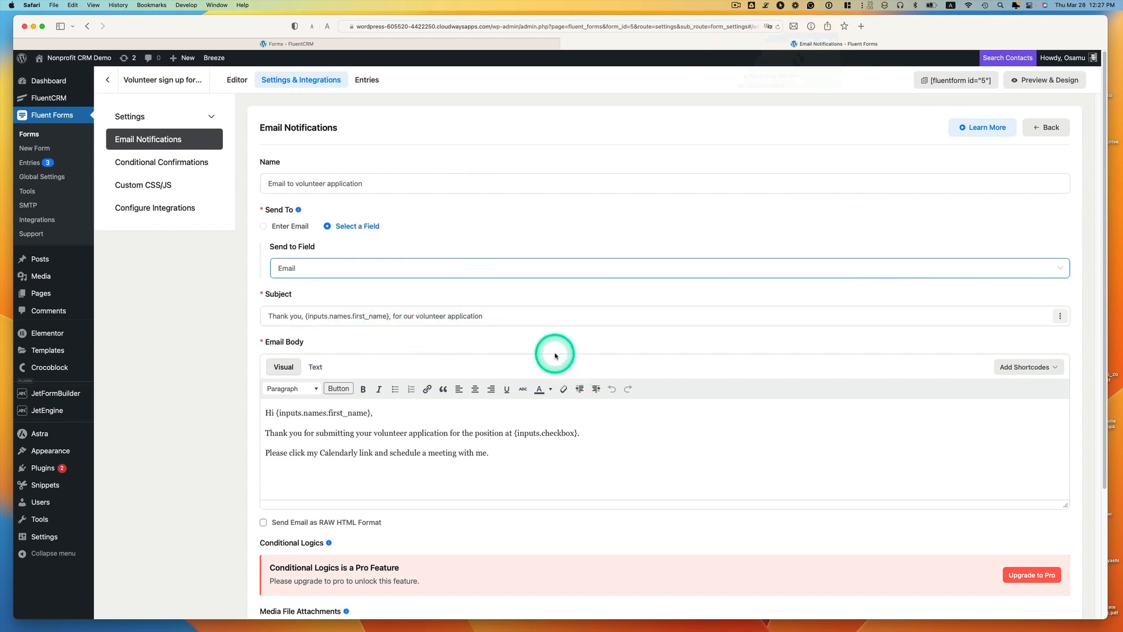
Step: Examine the first-name and checkbox shortcodes in the volunteer notification's email body
scroll(554, 410, down, 1)
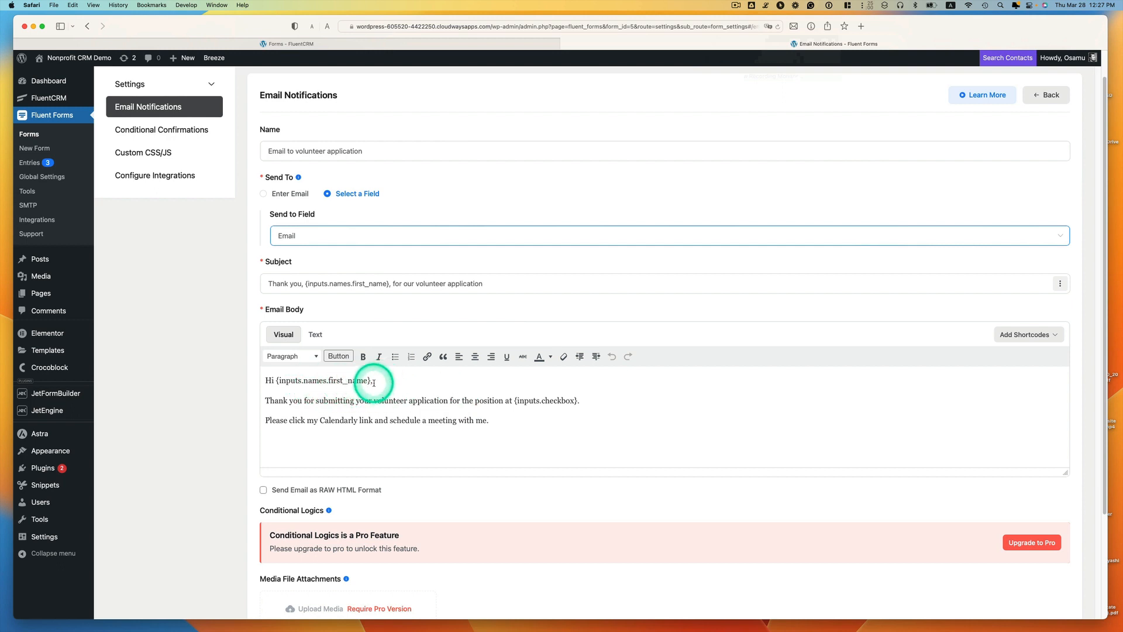
drag(371, 381, 275, 380)
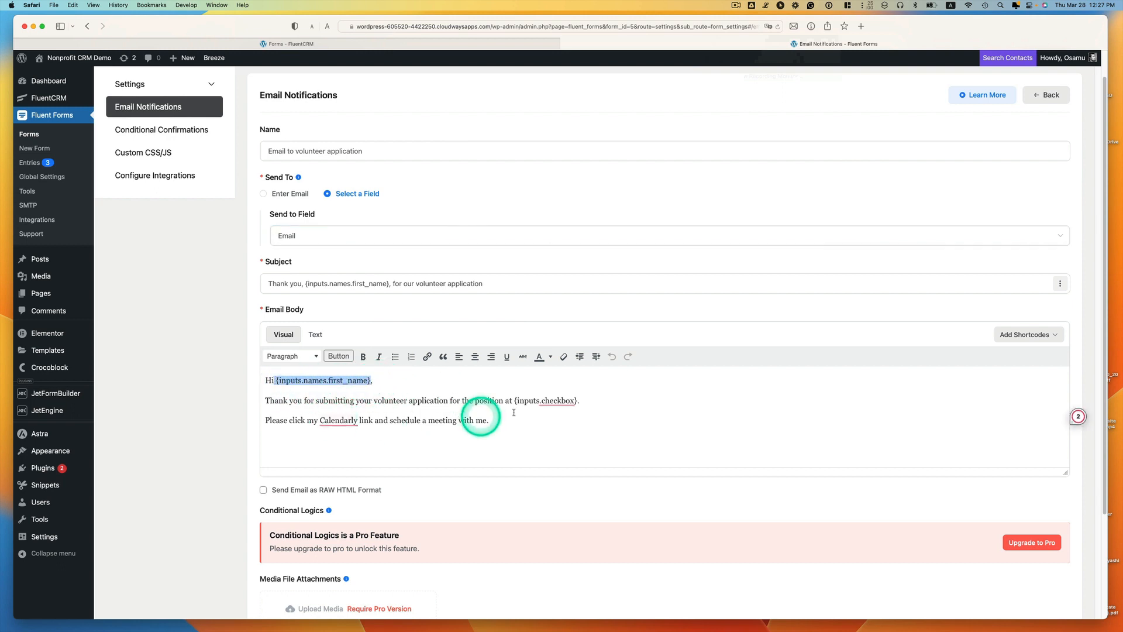
click(534, 421)
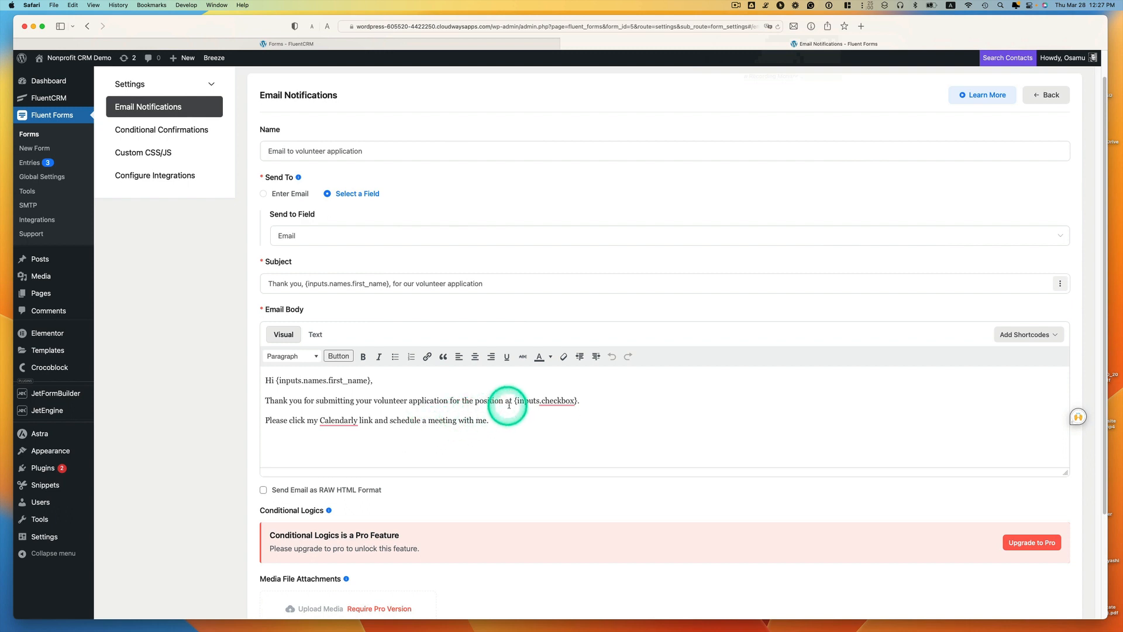
drag(515, 401, 576, 399)
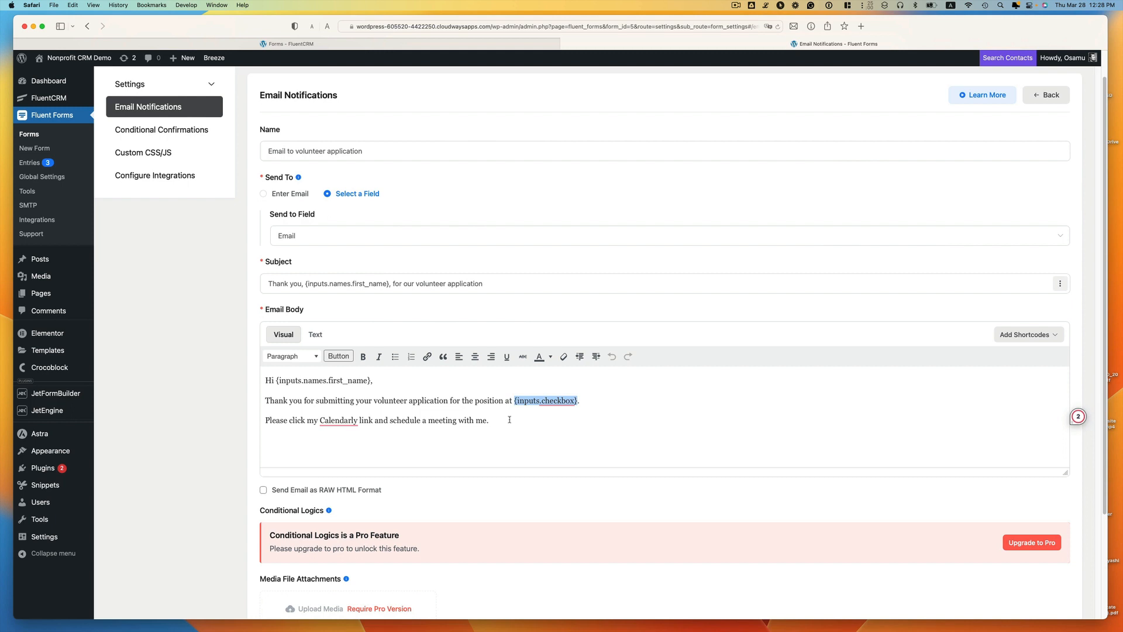
Step: Examine the form's Conditional Confirmations page and its Custom CSS and Custom Javascript editors
click(161, 129)
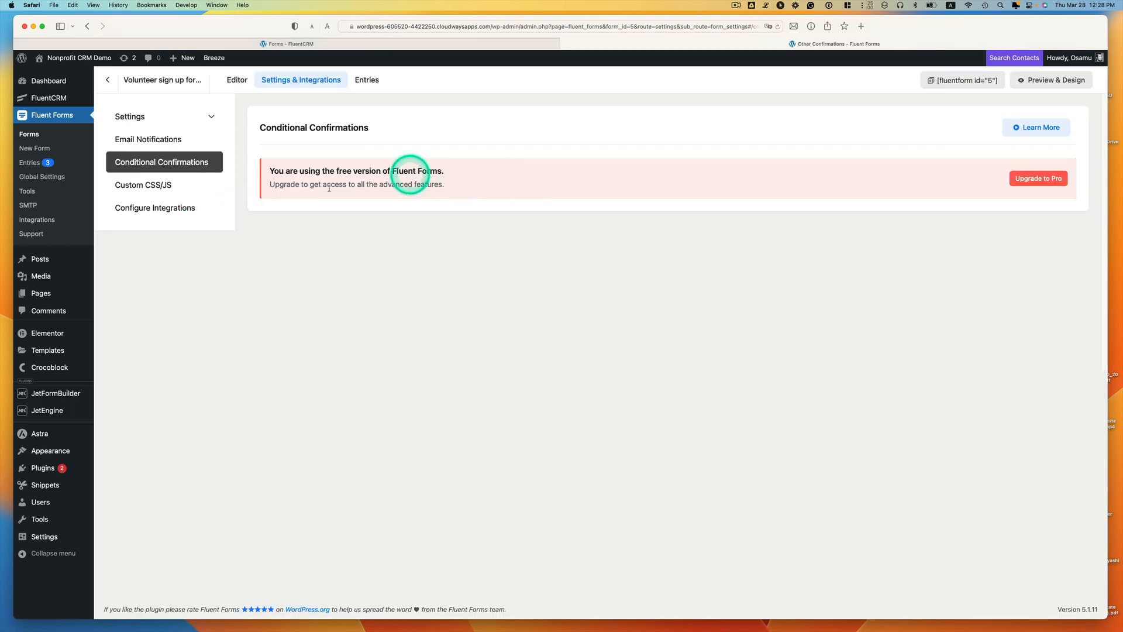
click(157, 185)
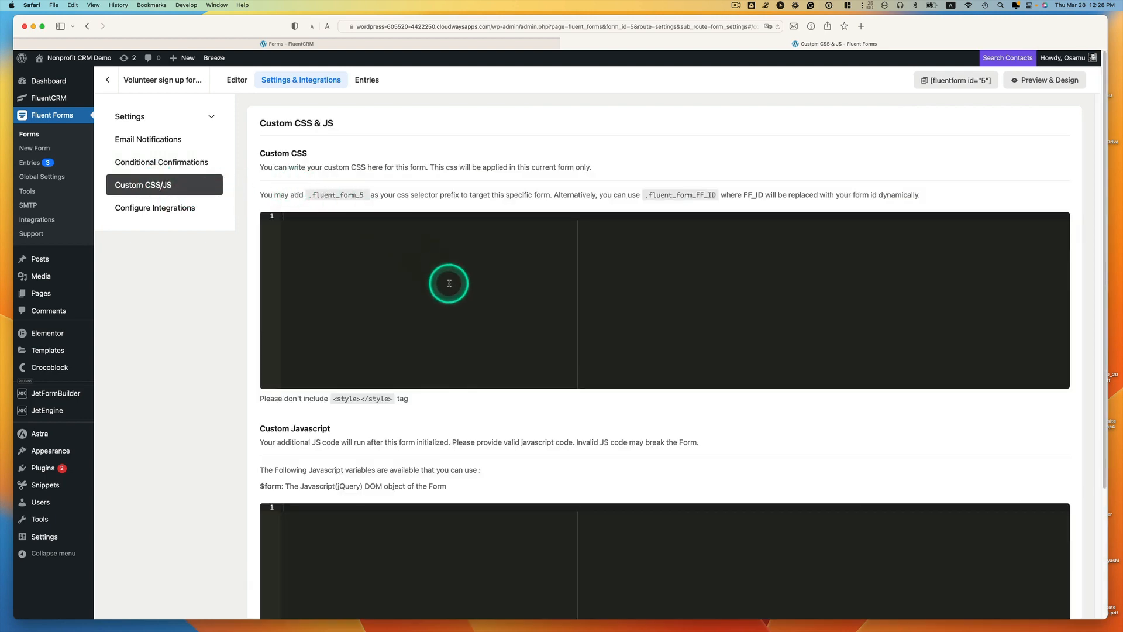
scroll(432, 358, down, 3)
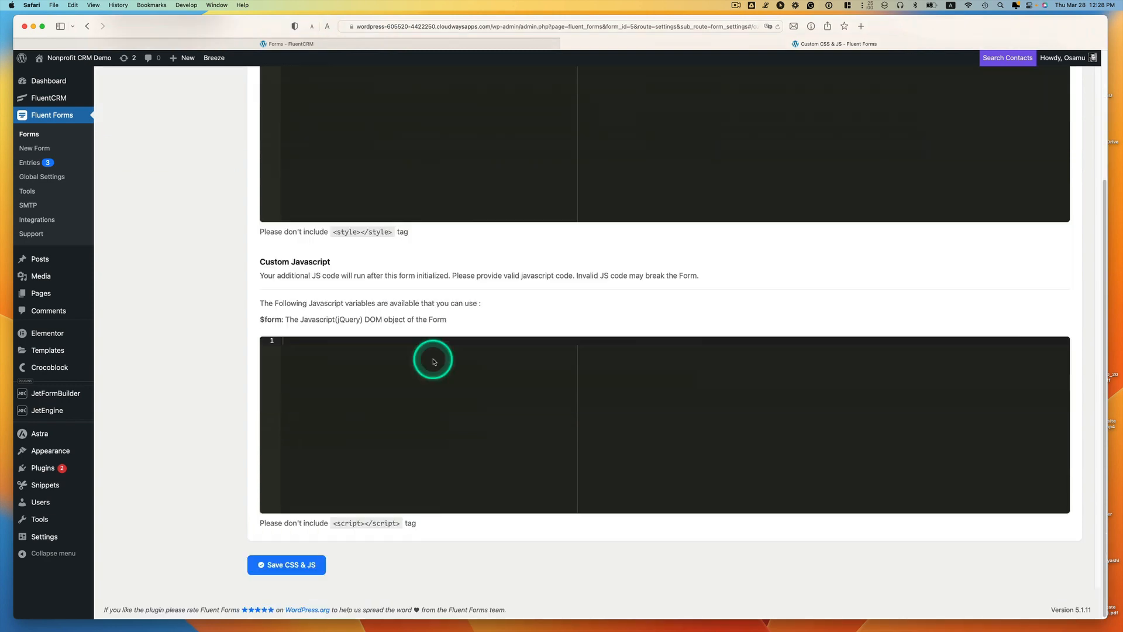
scroll(432, 358, up, 3)
scroll(464, 334, down, 1)
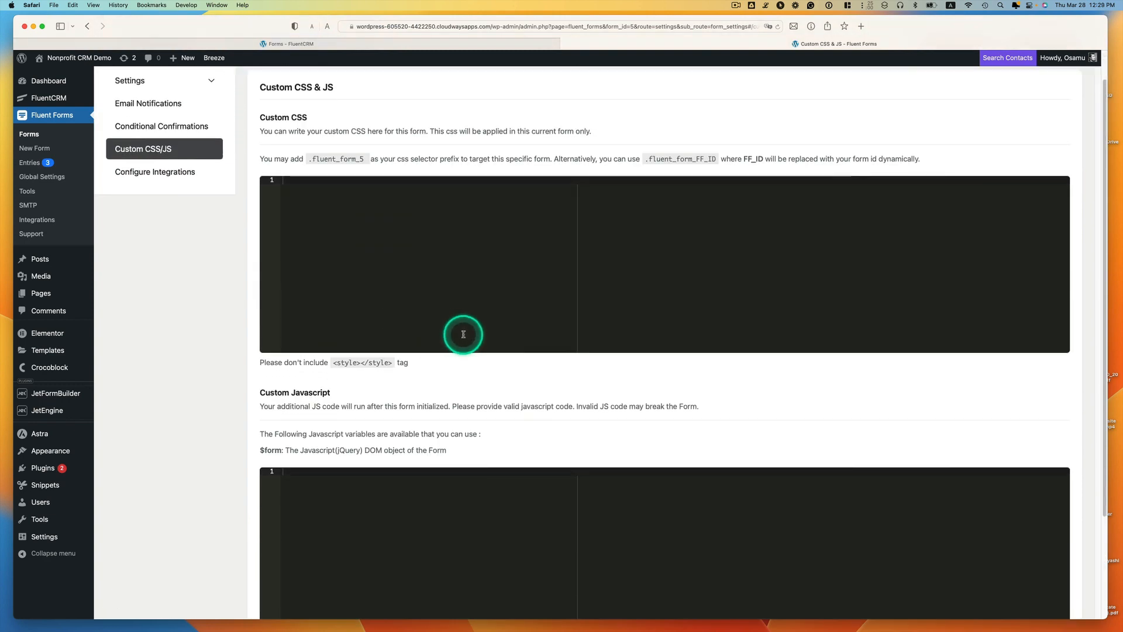
scroll(468, 334, down, 1)
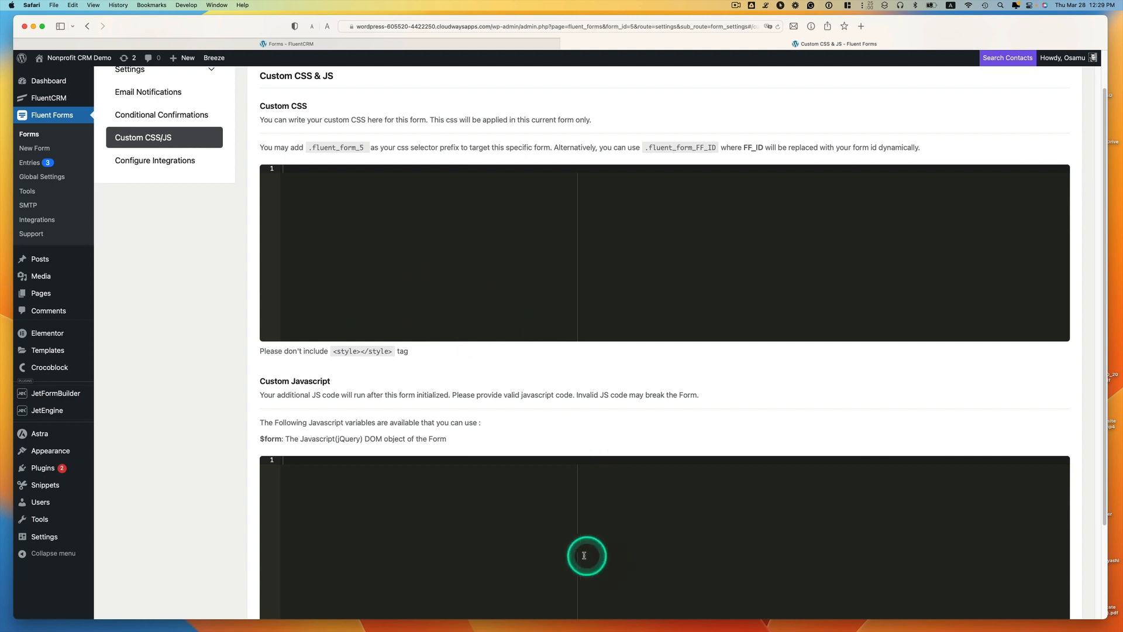
scroll(584, 550, down, 3)
scroll(585, 533, up, 3)
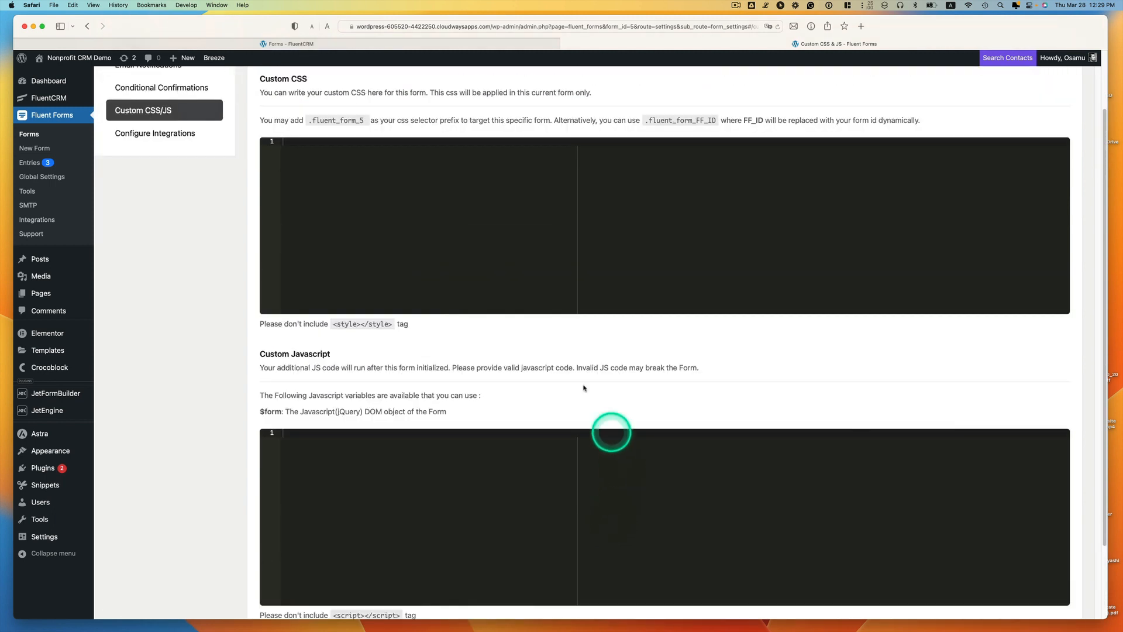
Step: Add a new FluentCRM integration to the volunteer form and name the feed "Volunteer applicants intake process"
scroll(193, 246, up, 2)
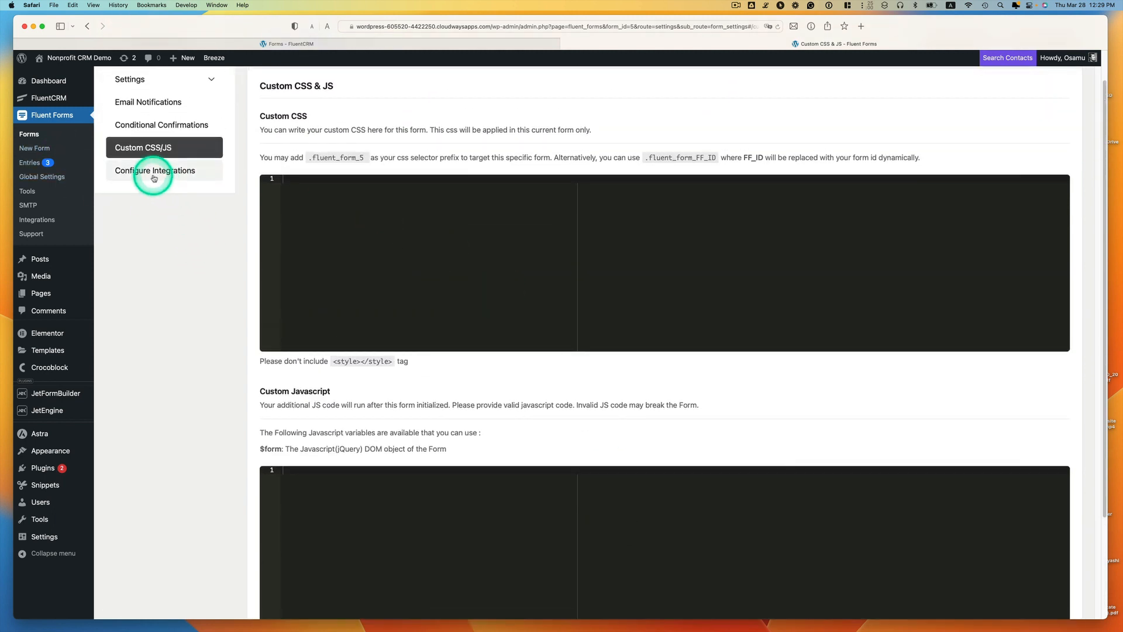
click(151, 173)
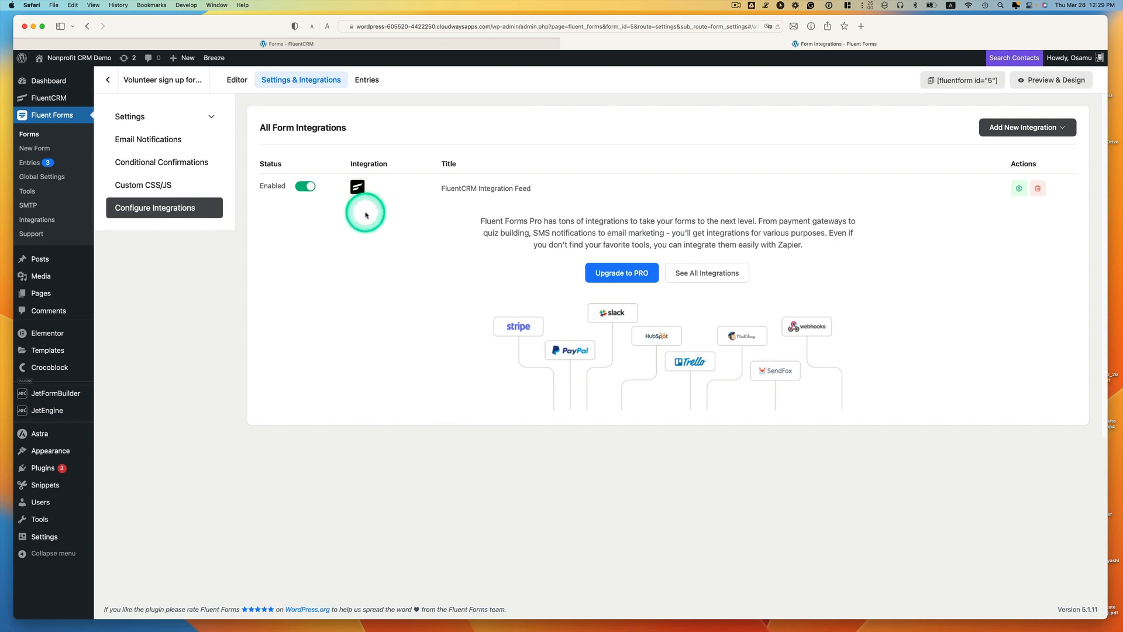
click(1021, 129)
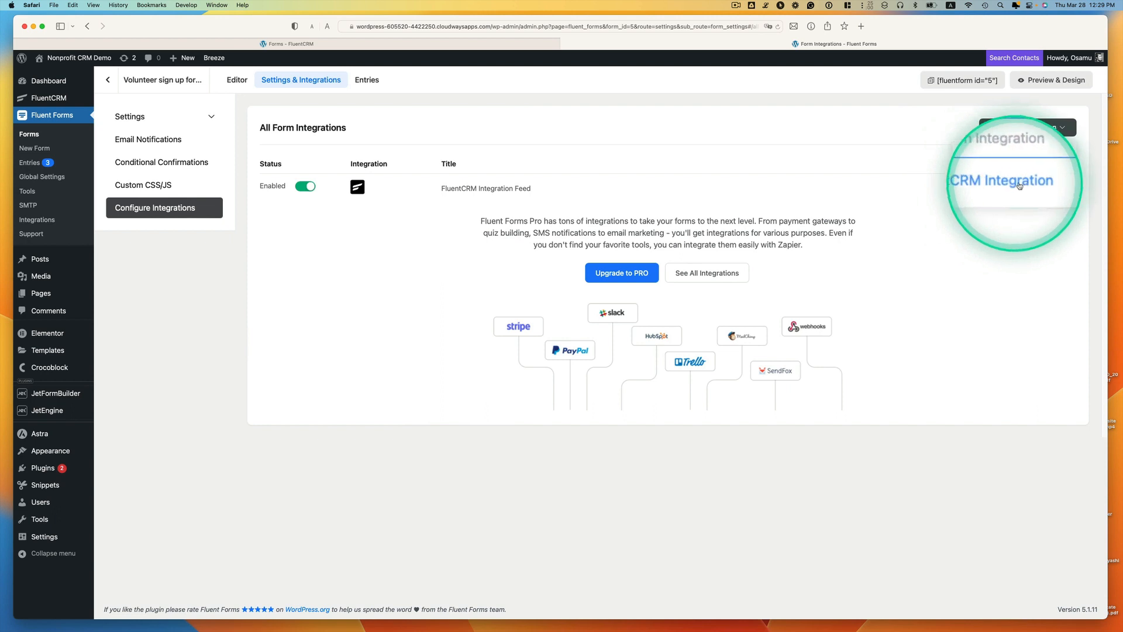
click(1000, 184)
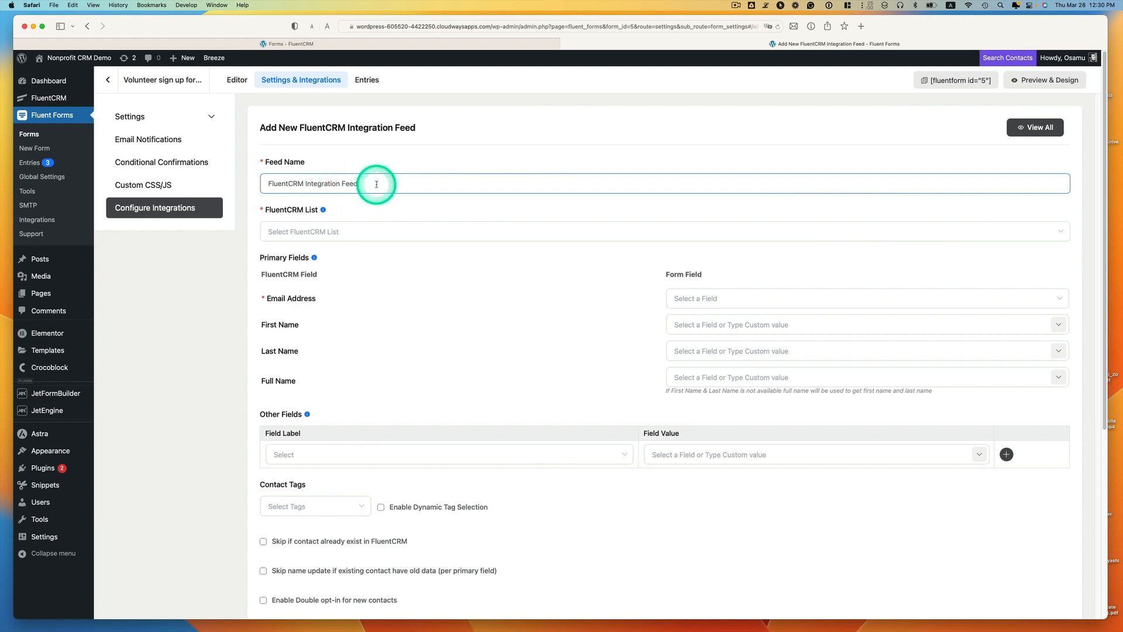
drag(369, 183, 276, 180)
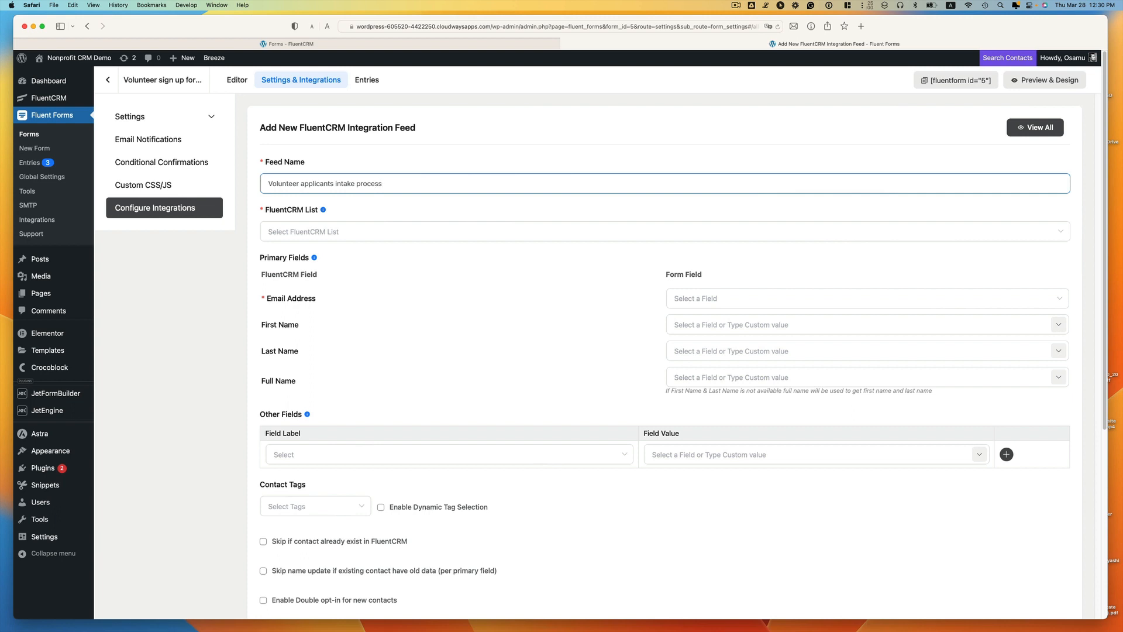
Step: Check the FluentCRM list choices without selecting one and save the new integration feed
click(340, 232)
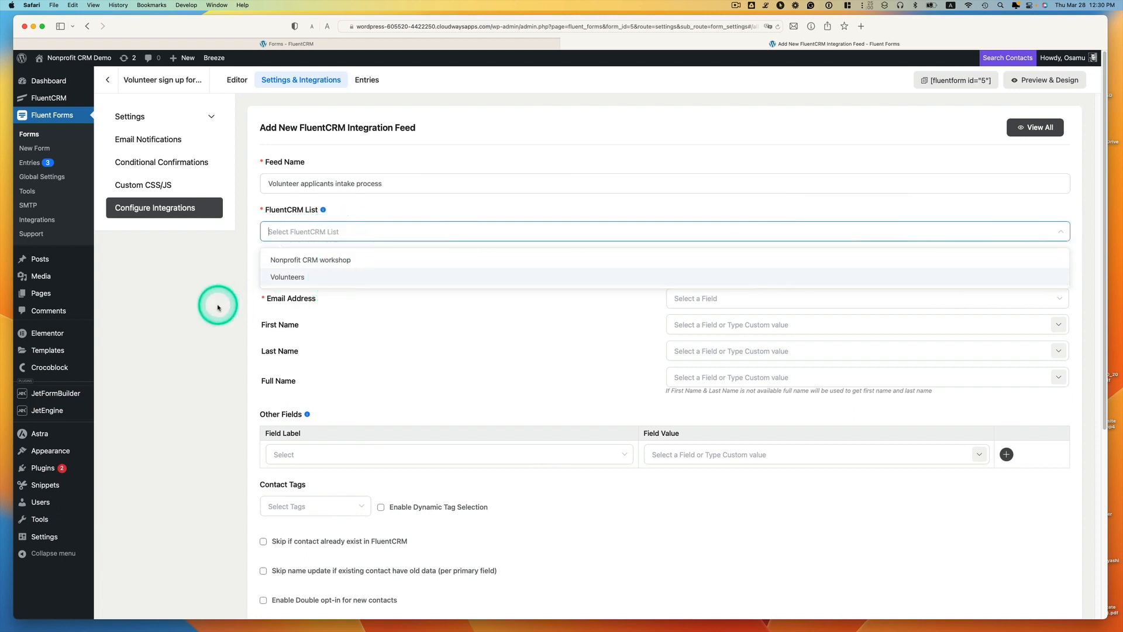
click(199, 310)
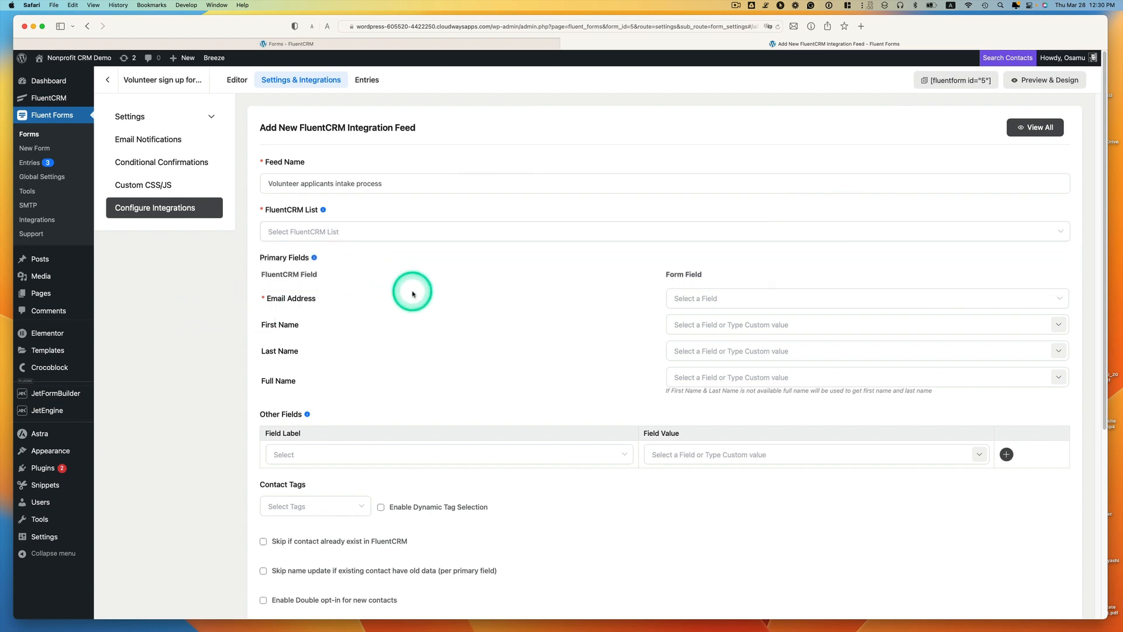
scroll(418, 293, down, 5)
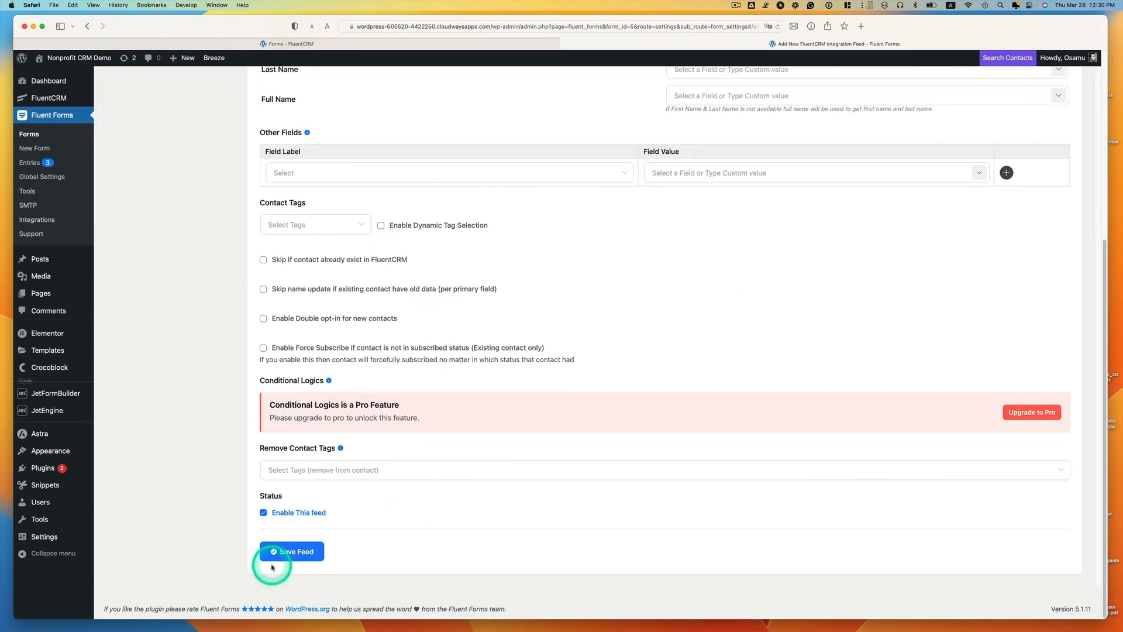
click(291, 551)
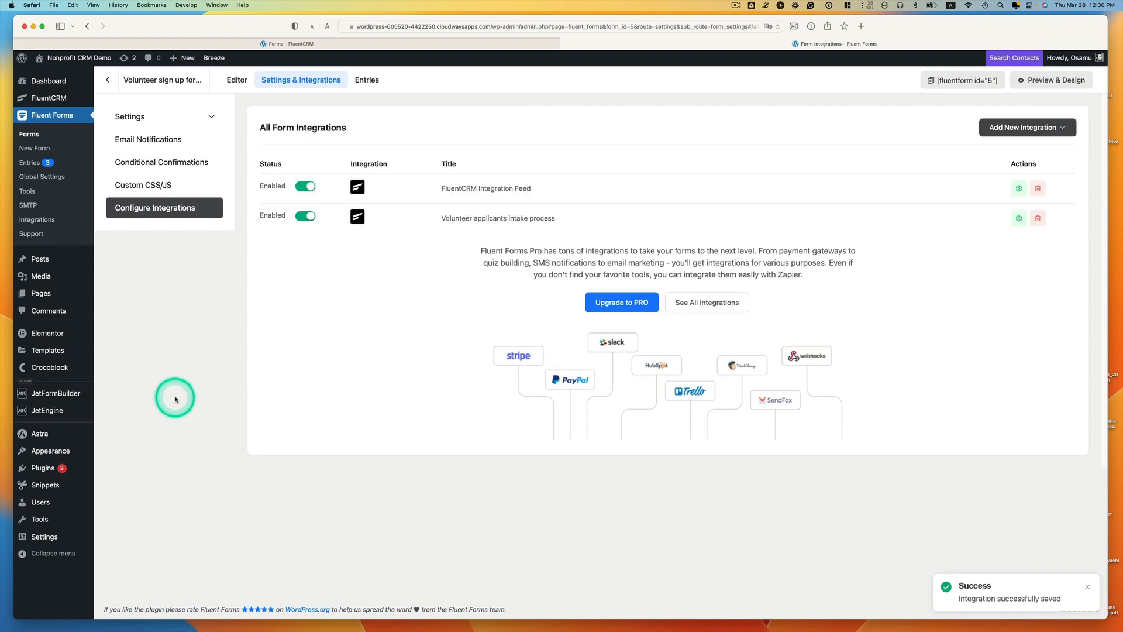
Step: Go to the contact lists in FluentCRM and examine the fields for creating a list and the Volunteers list's title and slug
mouse_move(63, 105)
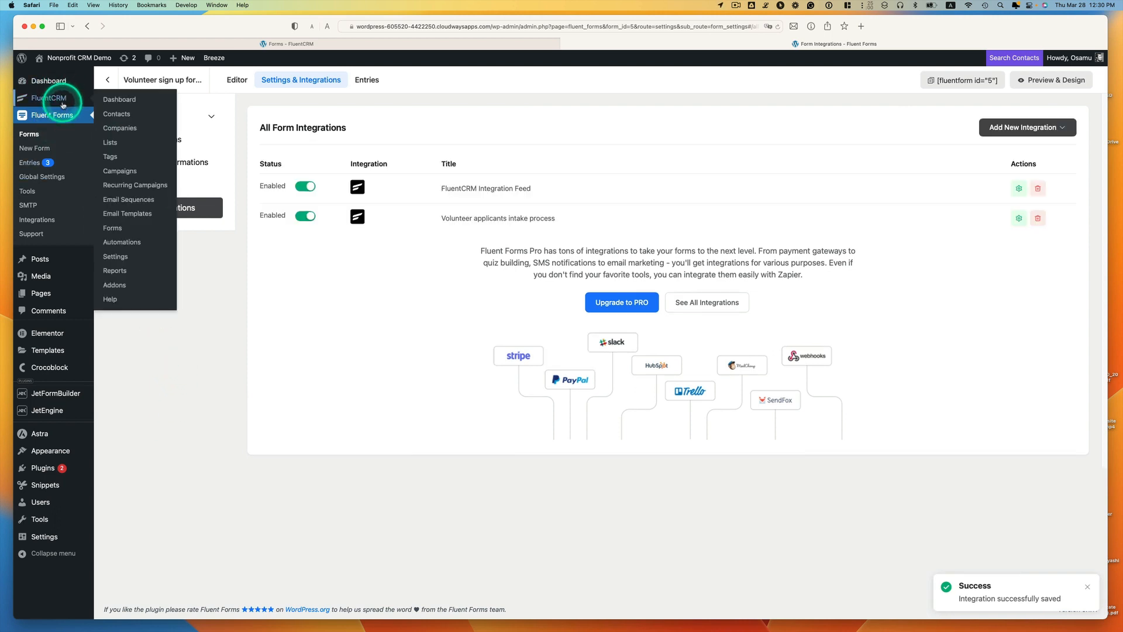
click(114, 103)
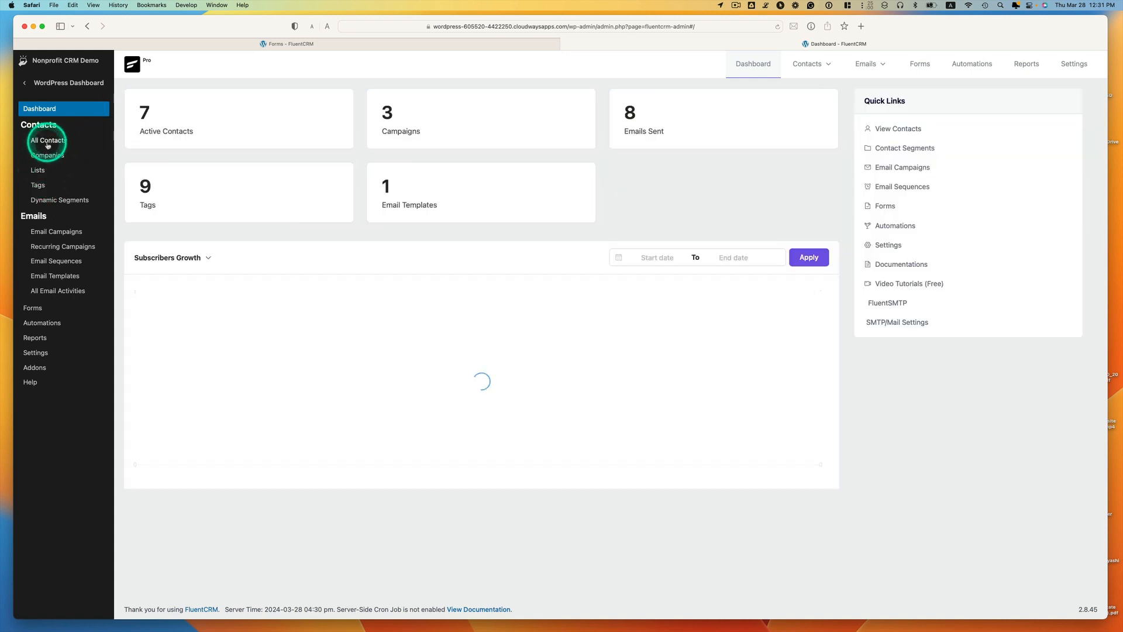
click(39, 171)
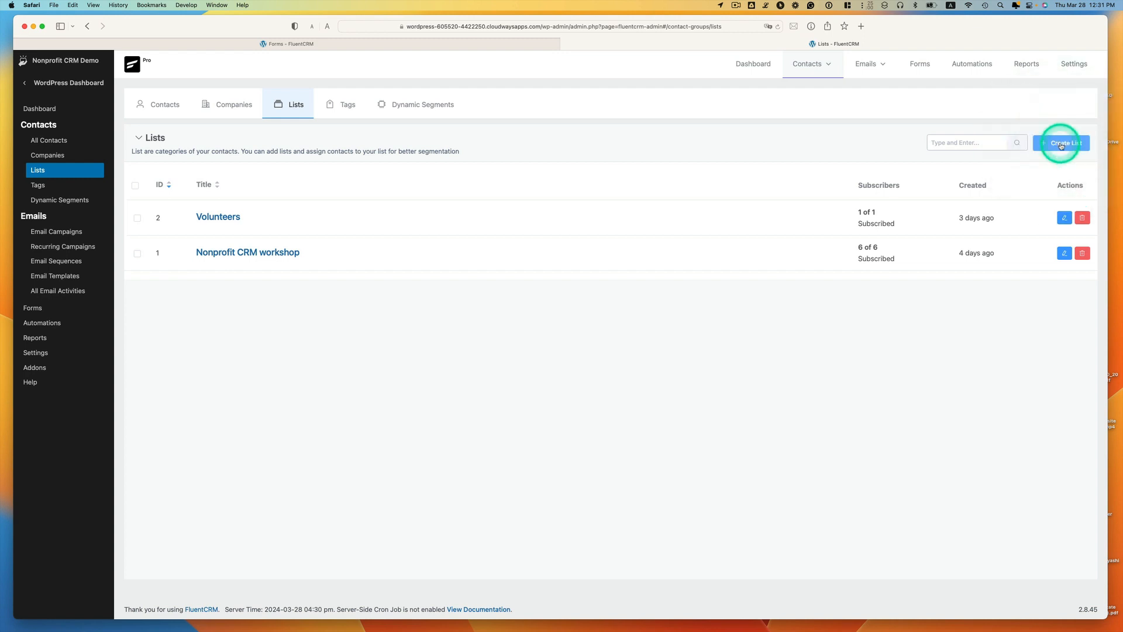
click(1062, 144)
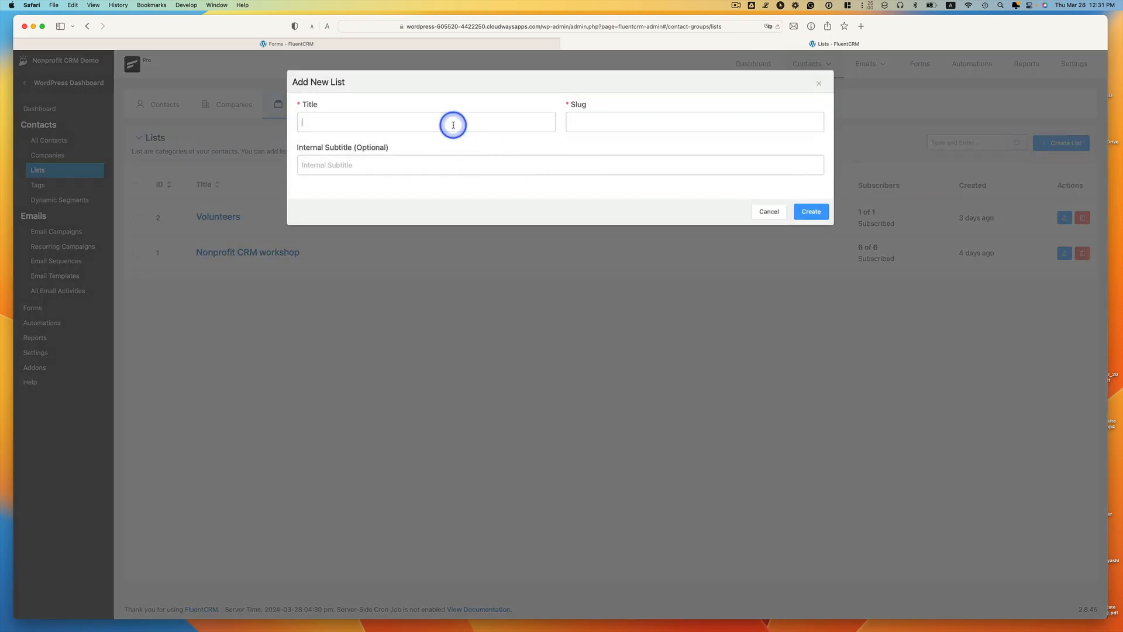
click(605, 120)
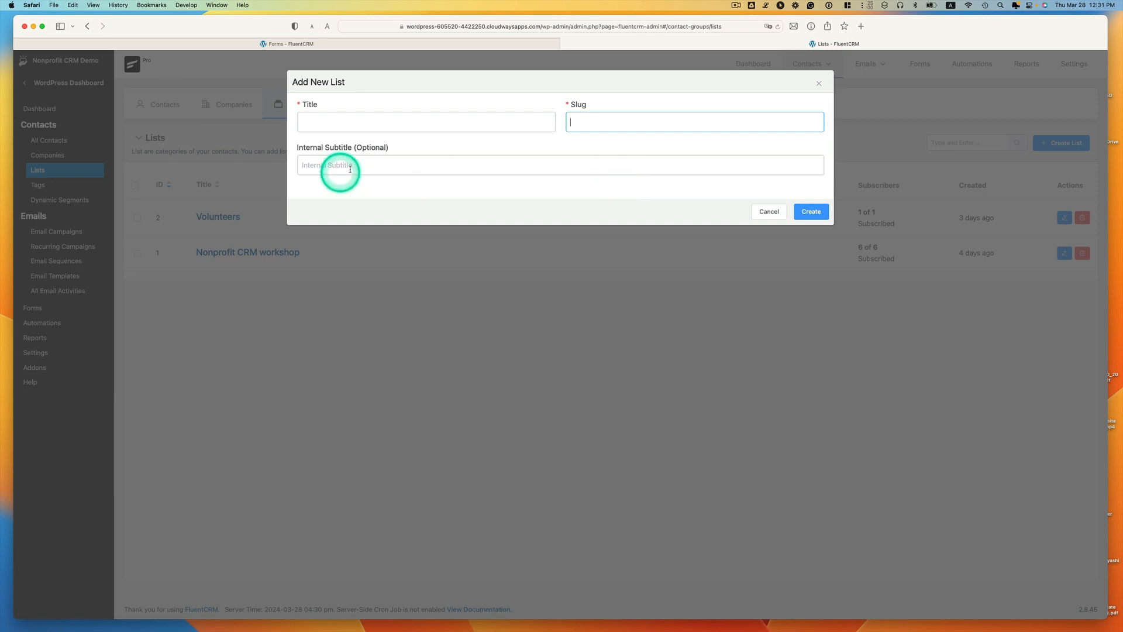
click(763, 210)
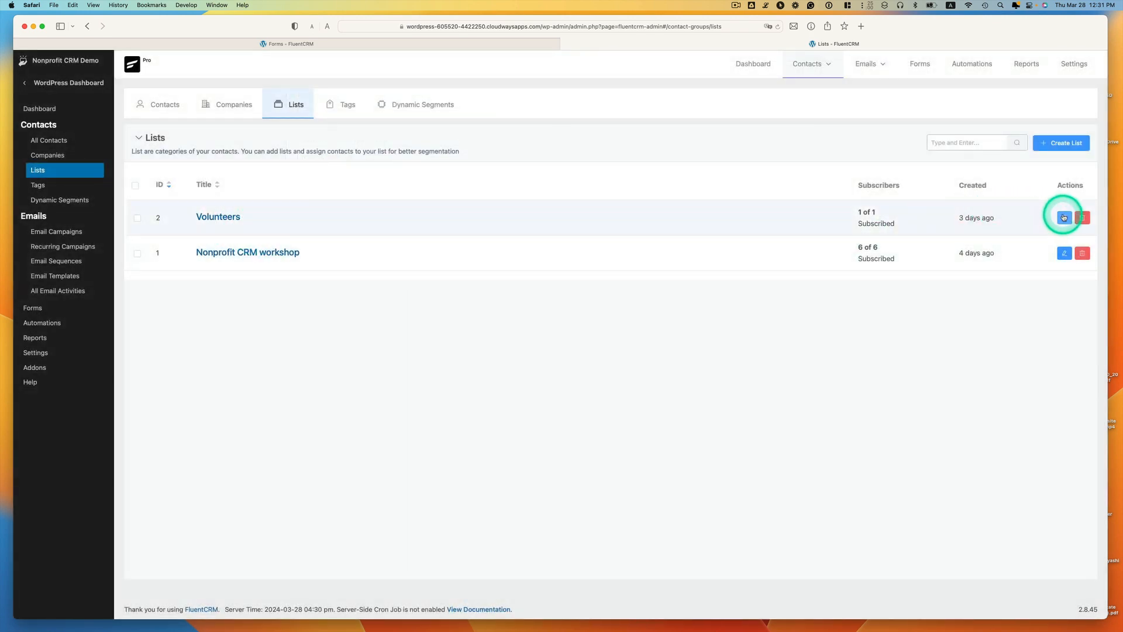
click(1064, 218)
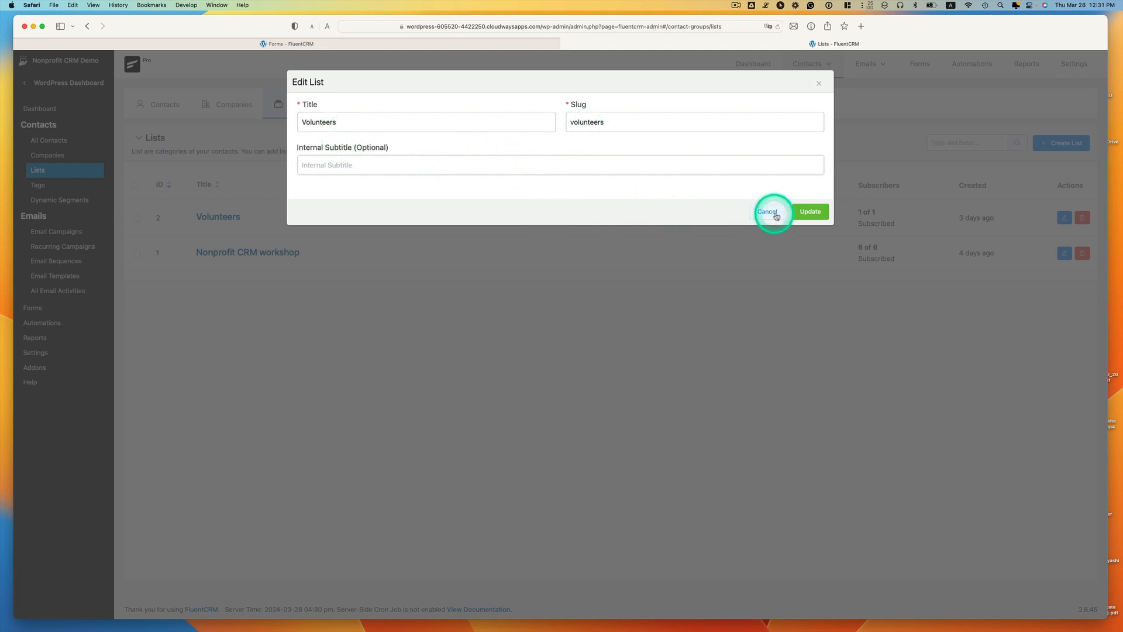
click(810, 211)
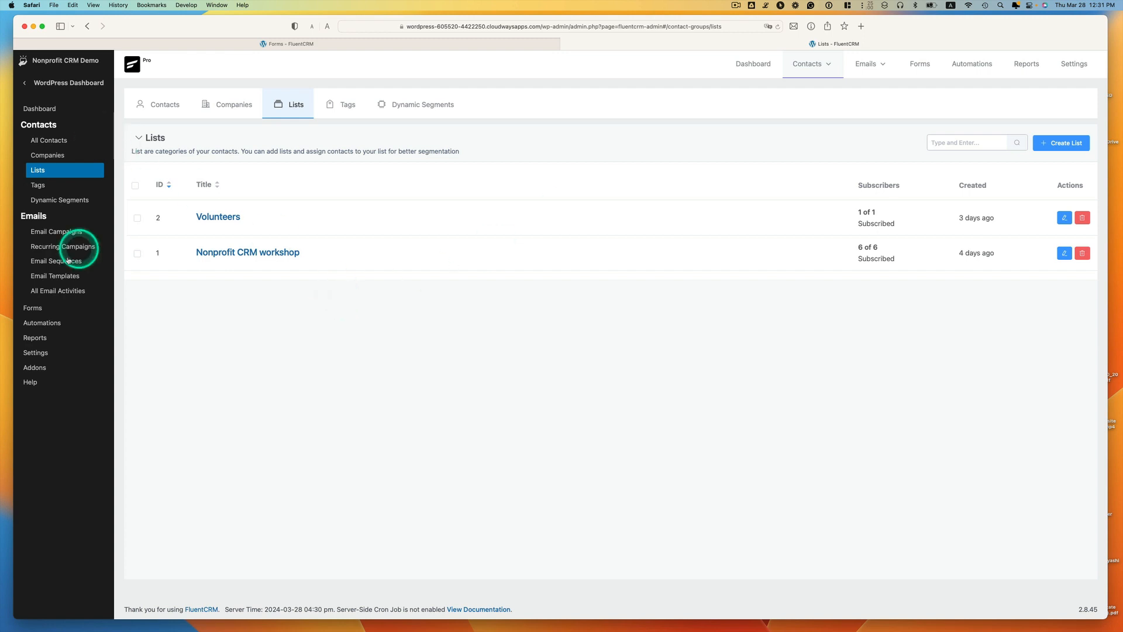
Step: Open the Volunteer sign up form from FluentCRM's forms and disable "FluentCRM Integration Feed" in its integrations
click(37, 310)
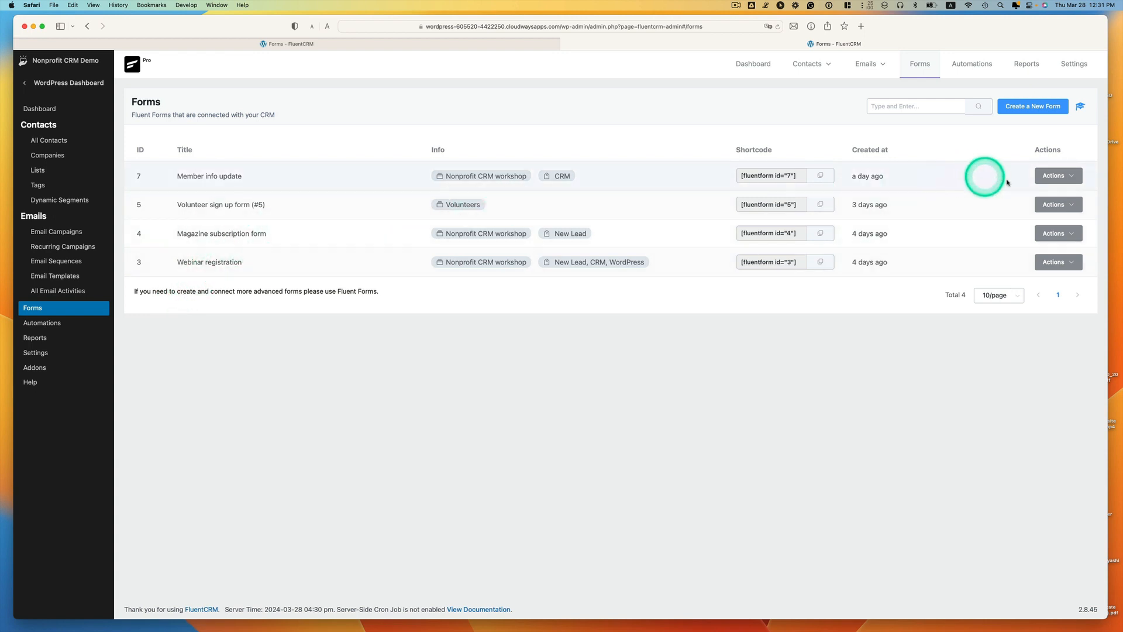
click(1050, 205)
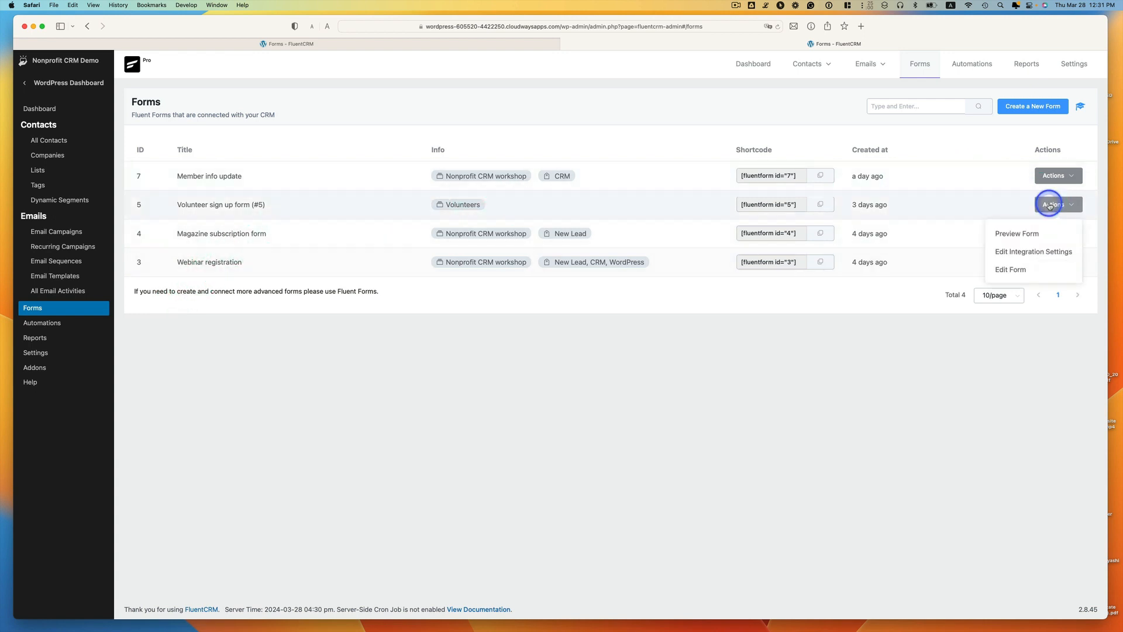
click(998, 268)
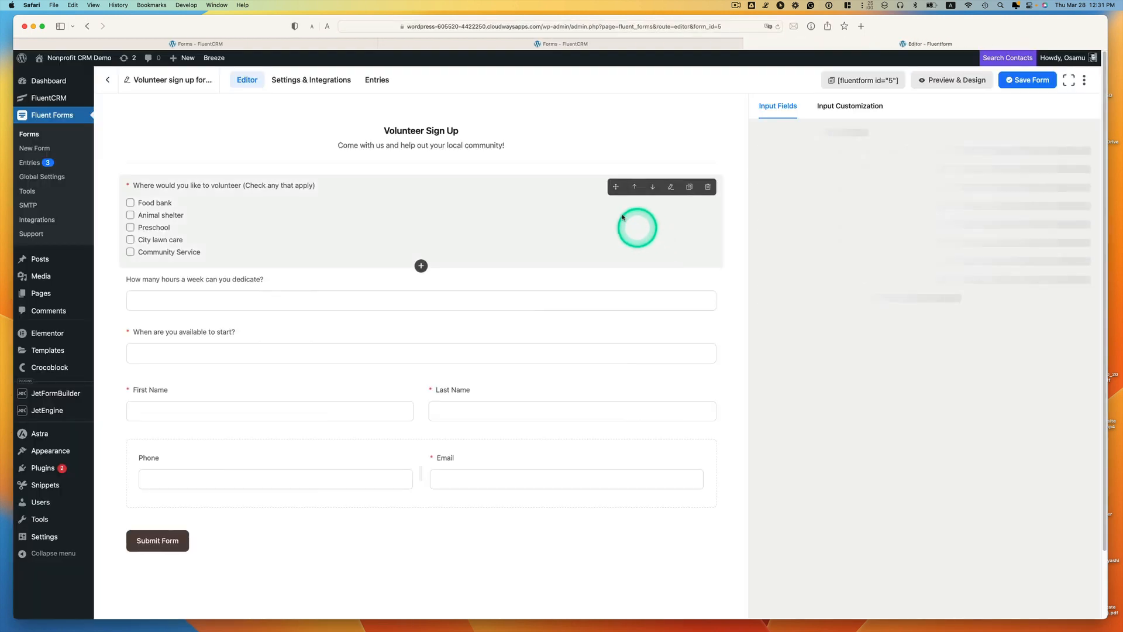
click(330, 81)
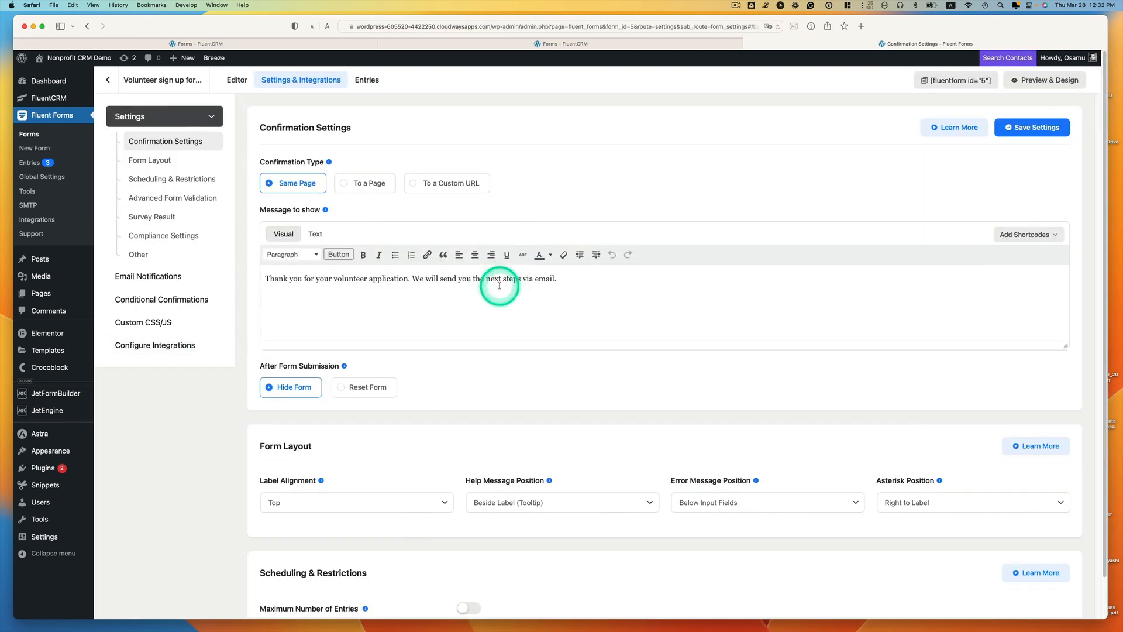
click(184, 344)
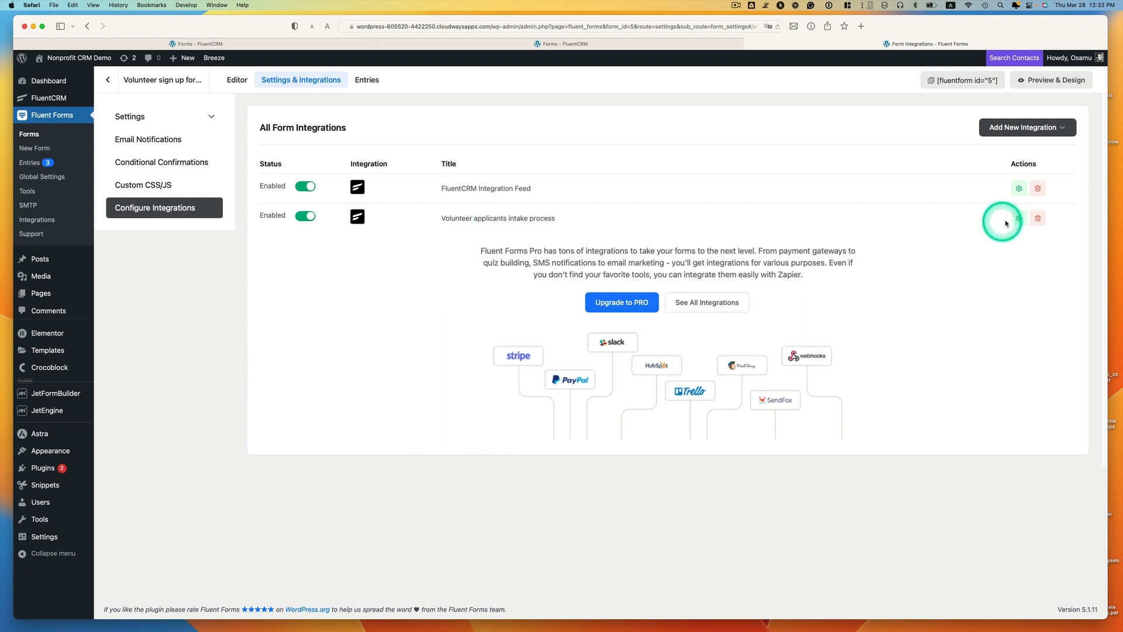
click(305, 186)
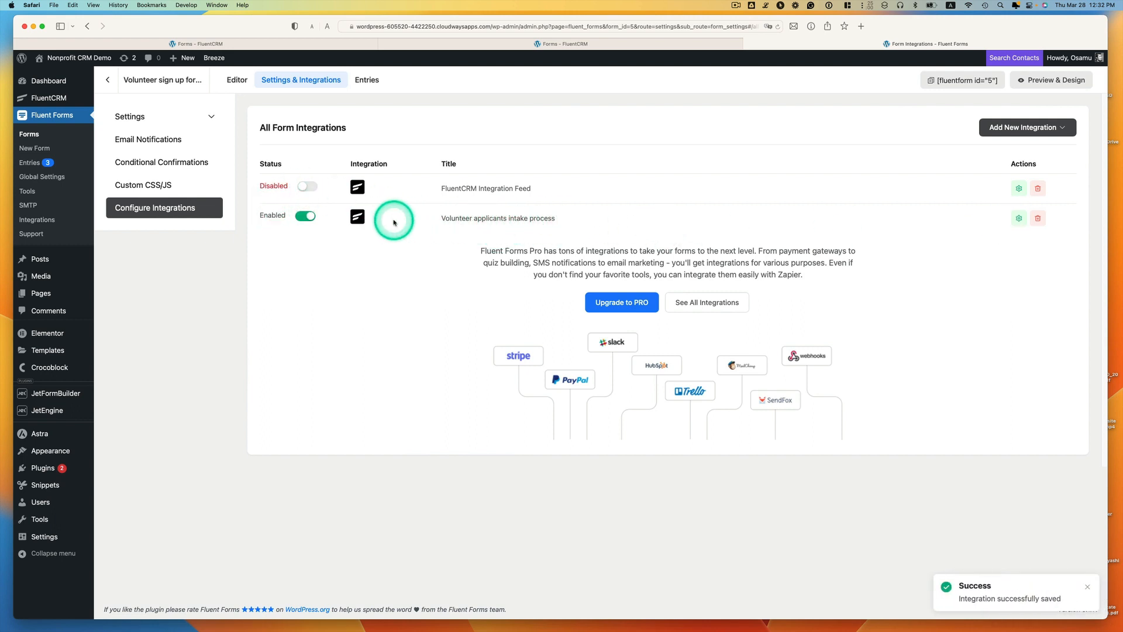
Step: Edit the "Volunteer applicants intake process" feed and map the Email Address field to the form's Email field
click(1019, 217)
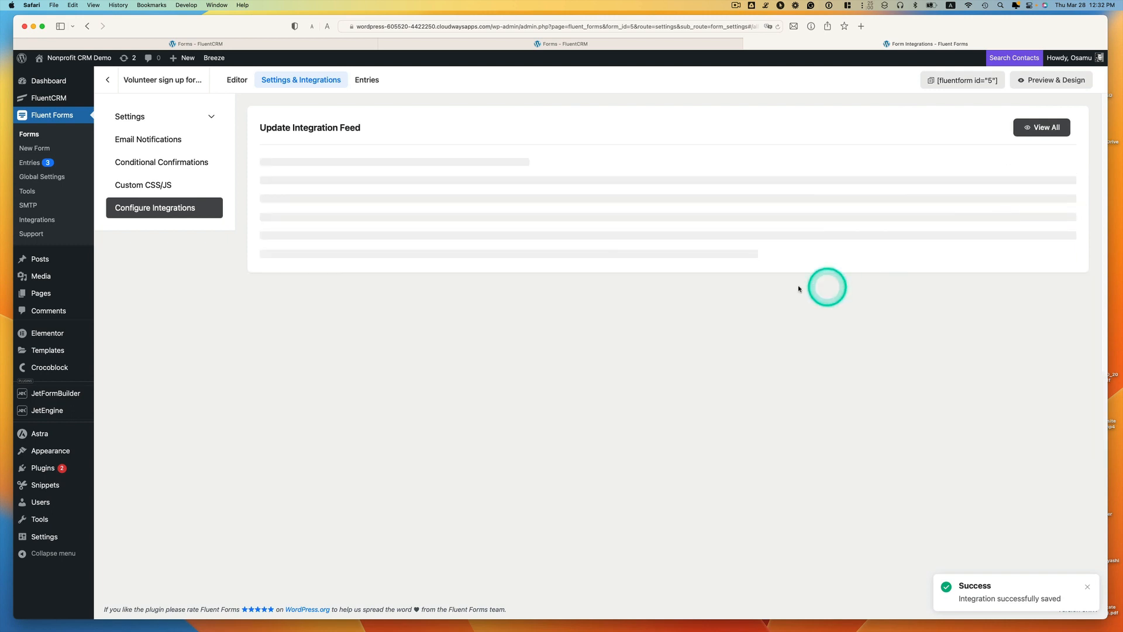
scroll(451, 249, down, 1)
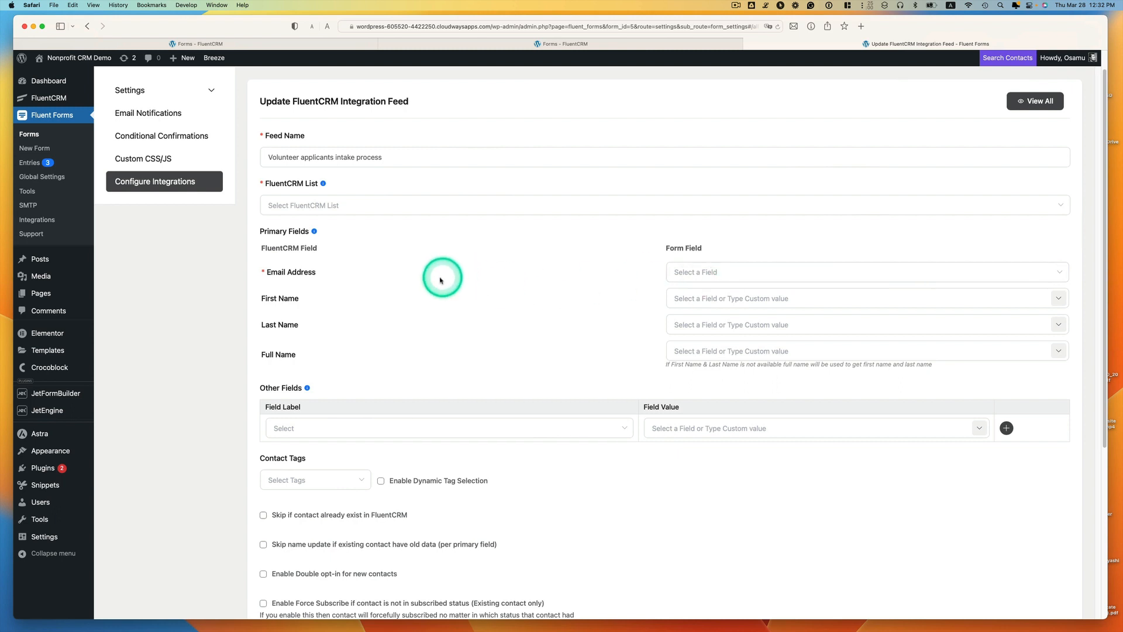
click(711, 275)
click(718, 302)
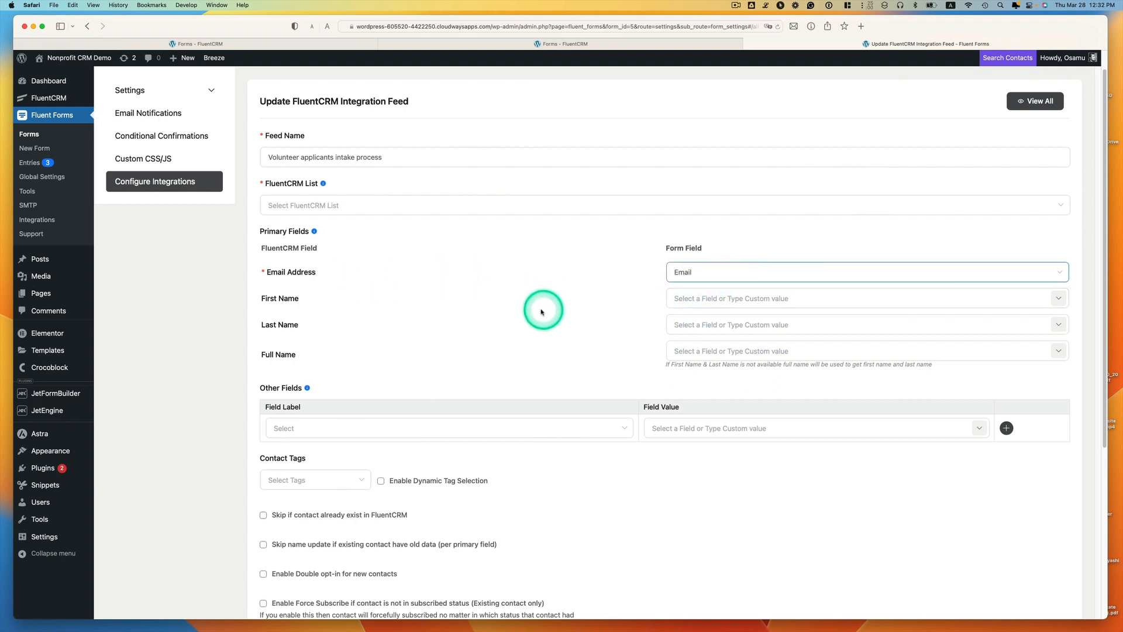
Step: Map First Name to names[First Name] and Last Name to names[Last Name] in the feed's primary fields
click(705, 299)
click(1048, 298)
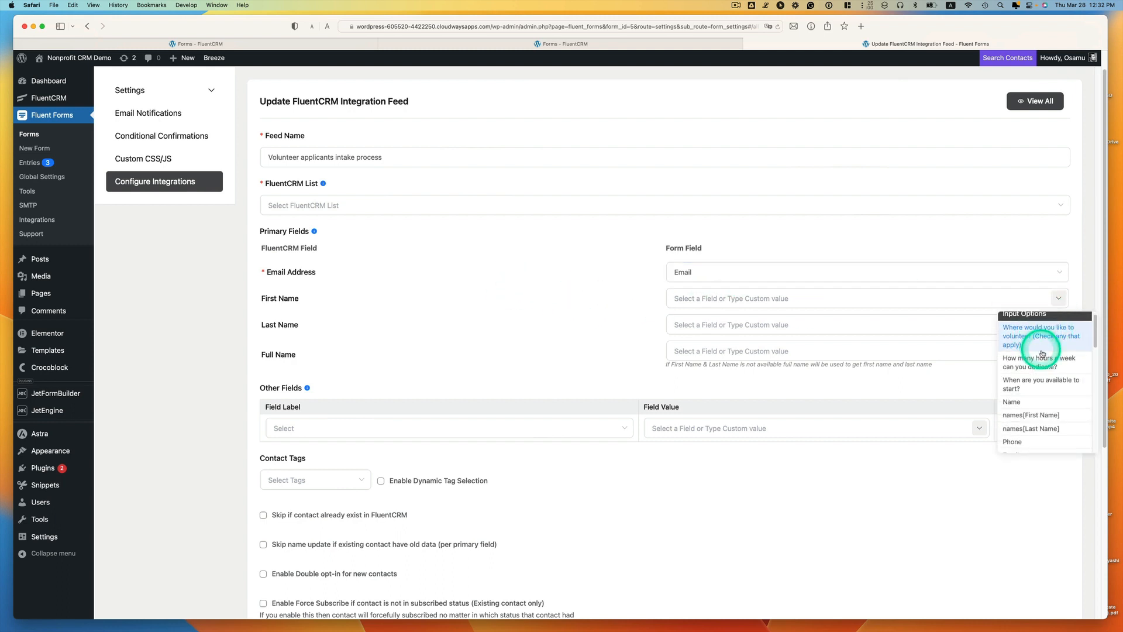
scroll(1038, 351, down, 1)
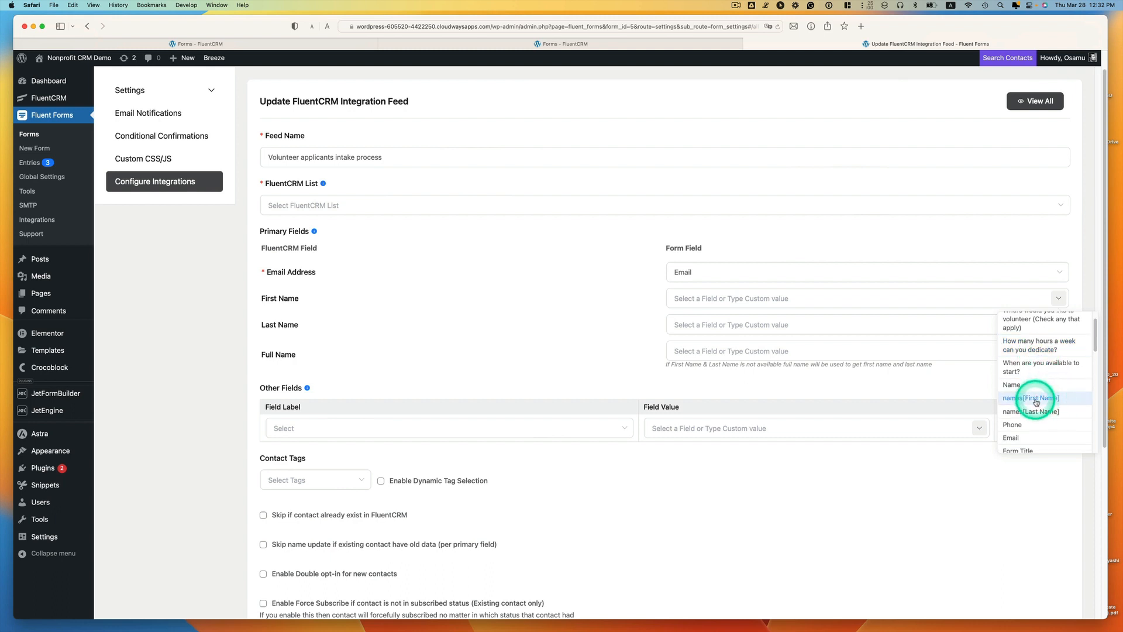
click(1031, 401)
click(790, 324)
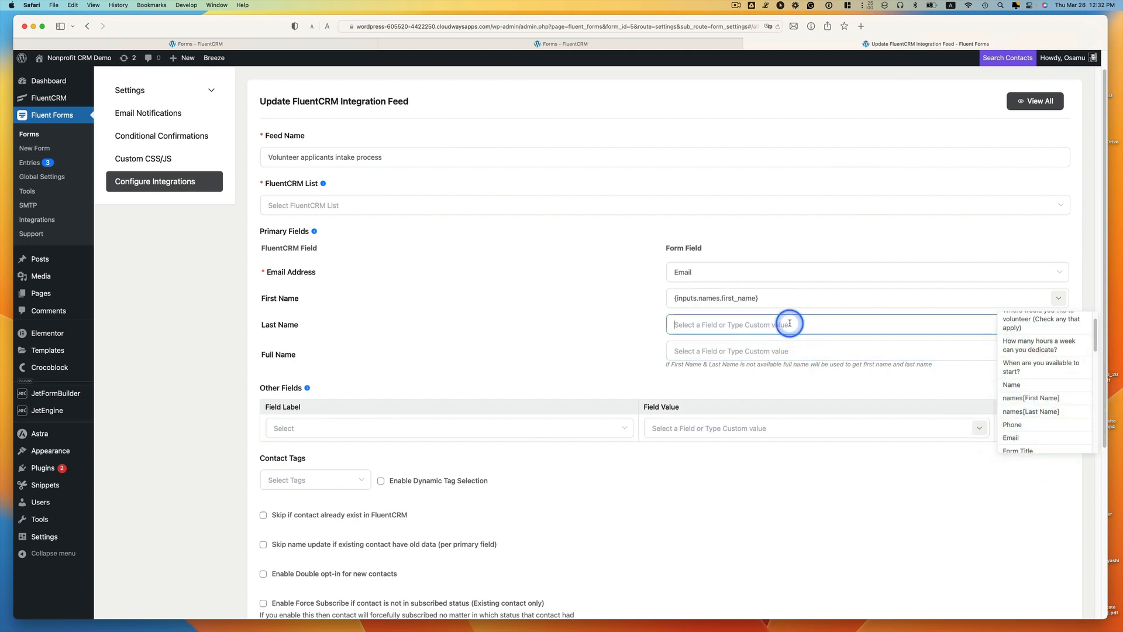
click(1058, 324)
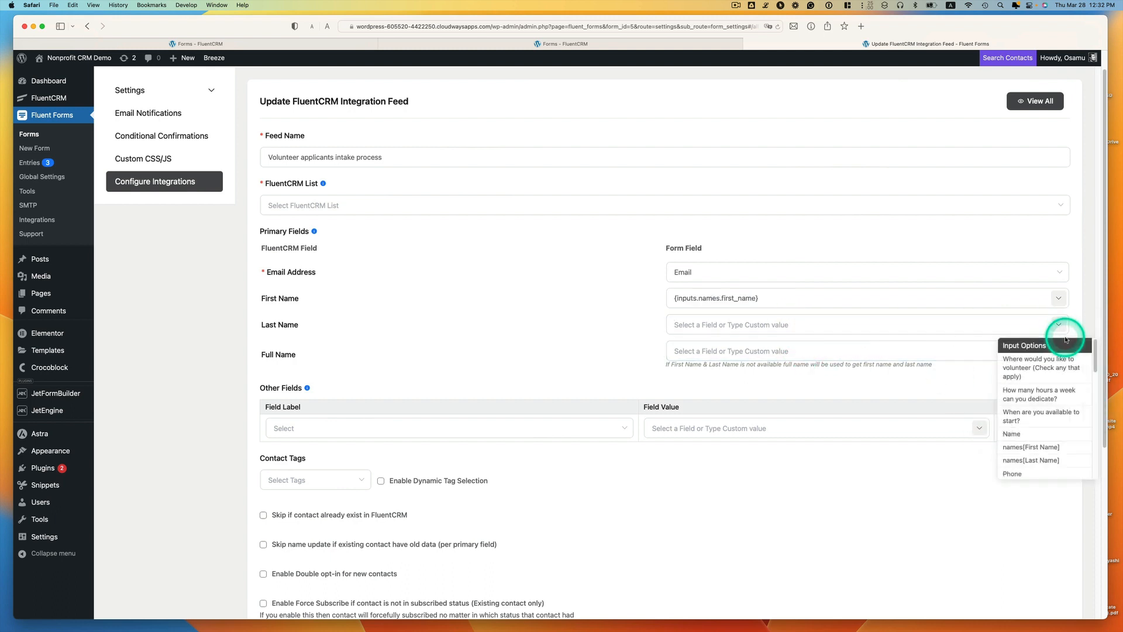
click(1055, 460)
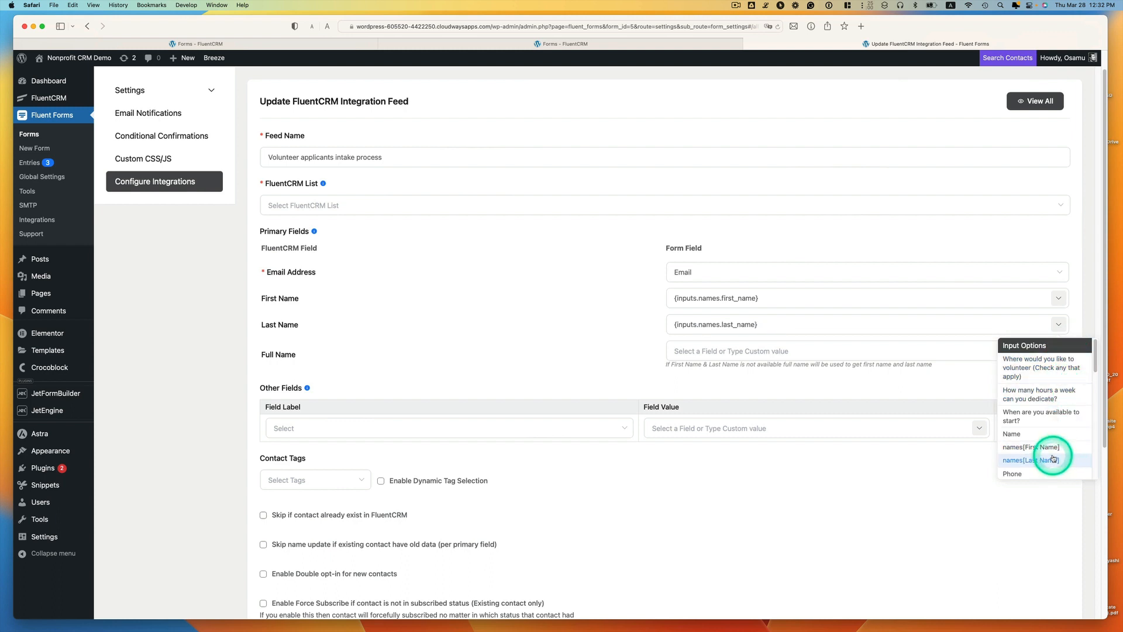
Step: Map the feed's Full Name field to the form's Name input
click(671, 355)
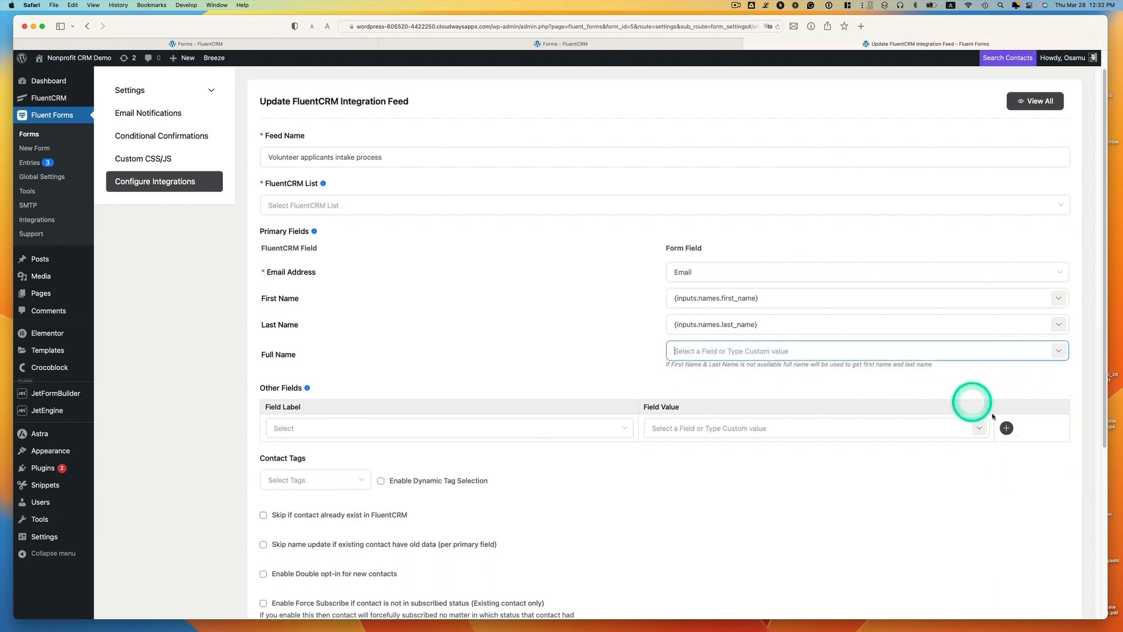
click(1058, 350)
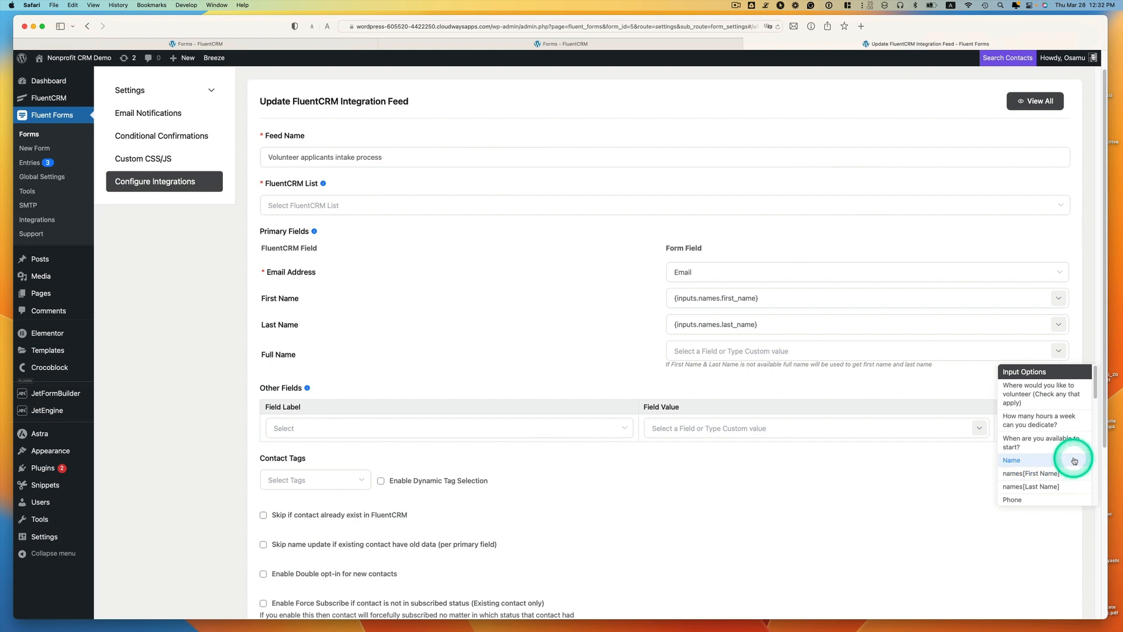
click(1012, 460)
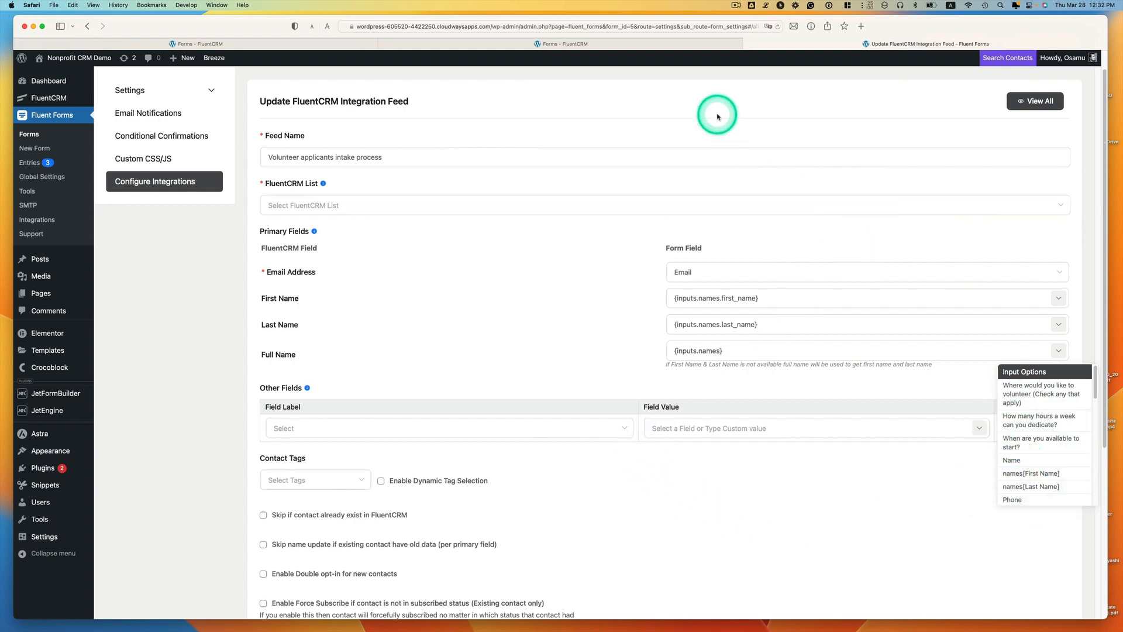
Step: In the feed's Other Fields, add the Phone label and map it to the form's Phone input
click(333, 439)
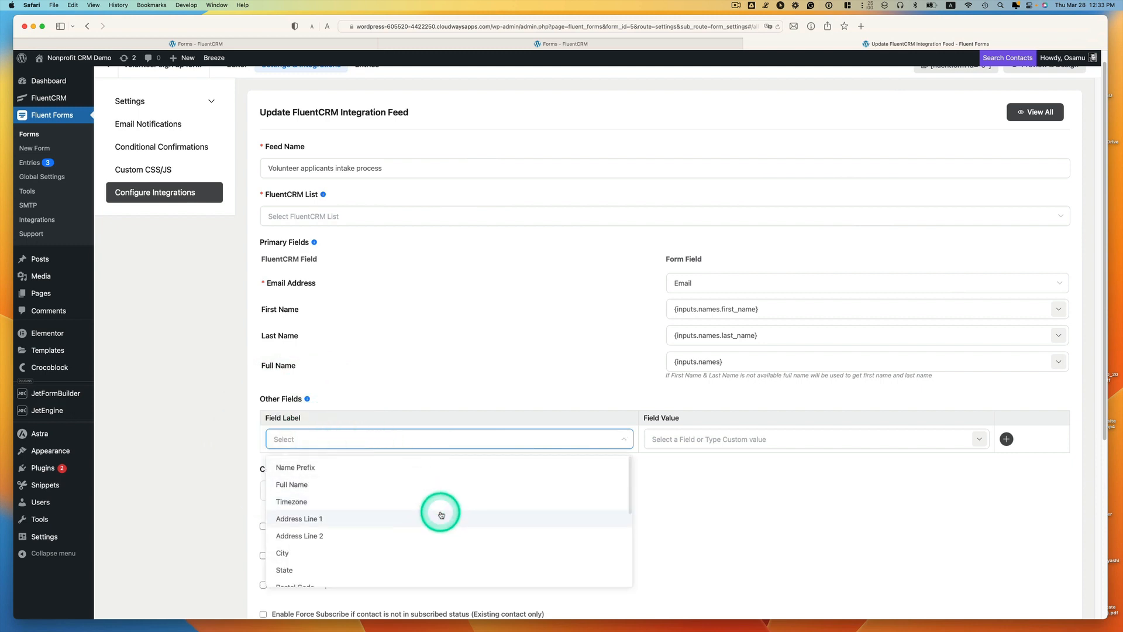
scroll(441, 515, down, 10)
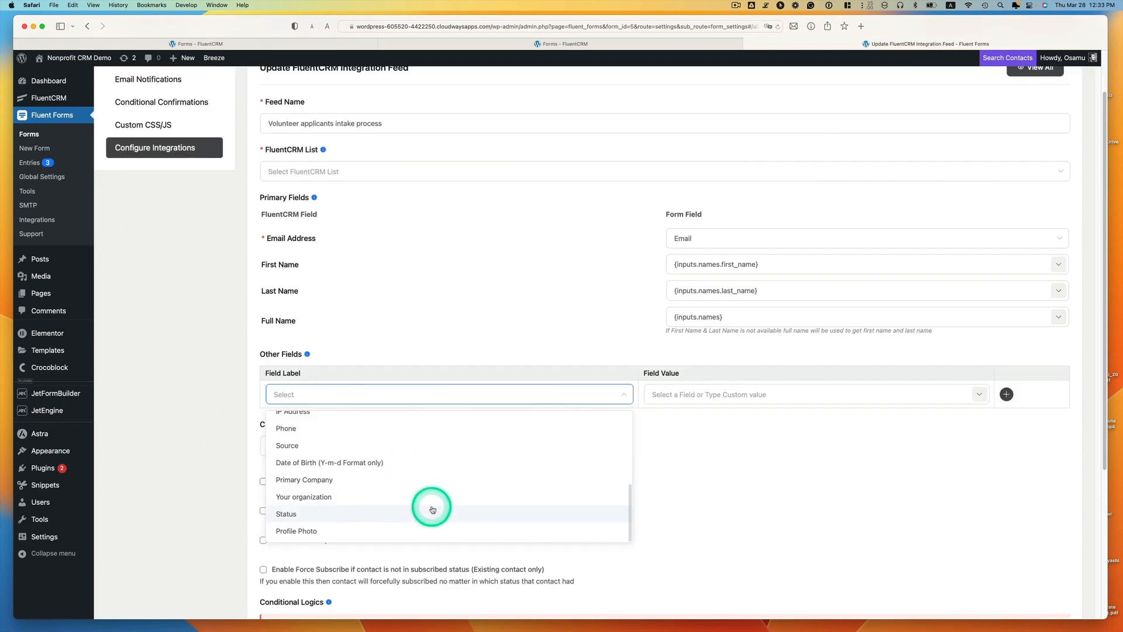
scroll(433, 510, down, 1)
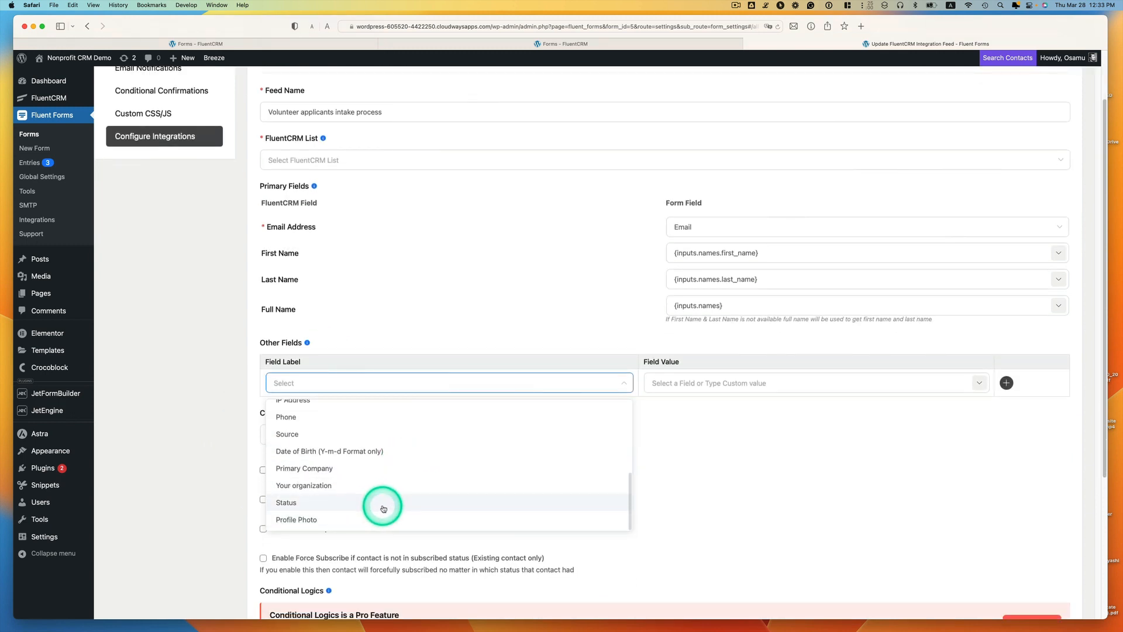
scroll(383, 509, up, 3)
click(280, 428)
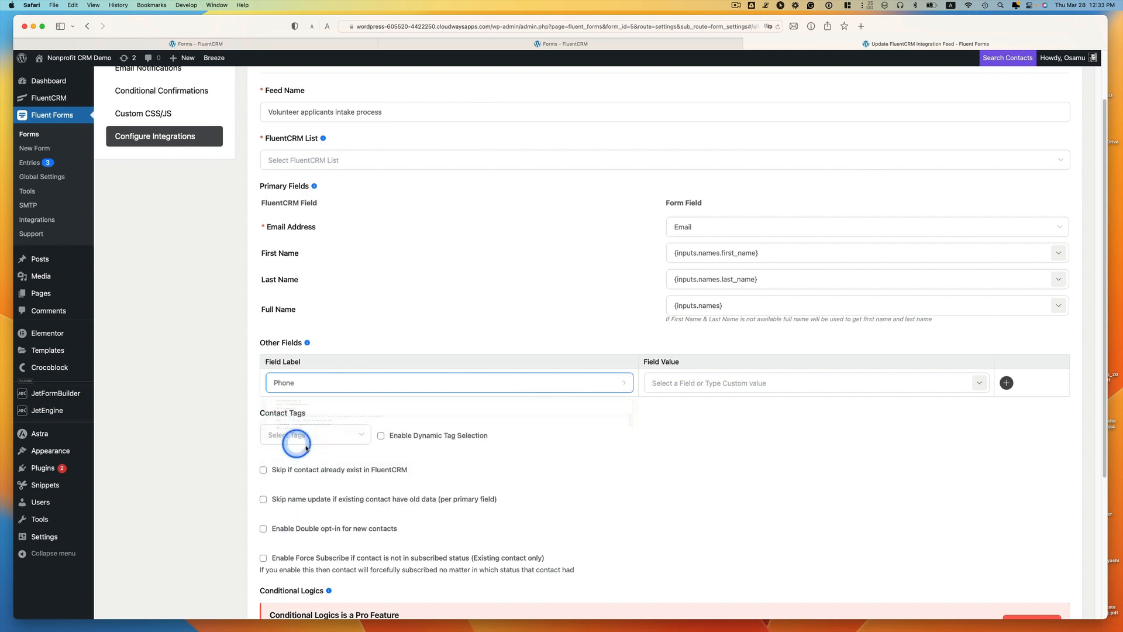
click(978, 383)
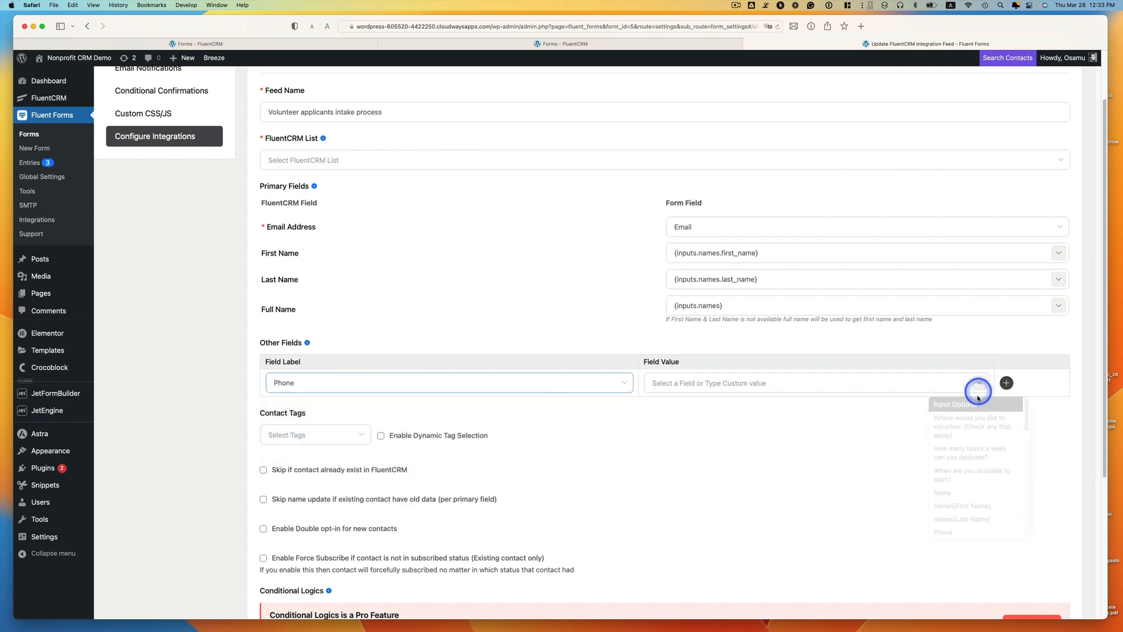
click(962, 533)
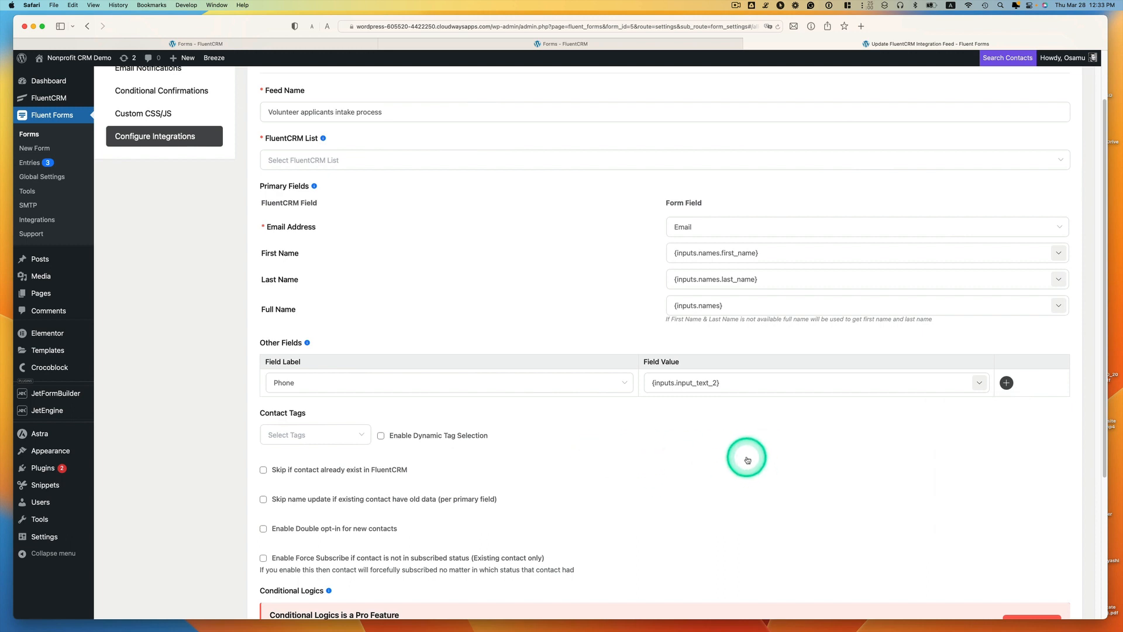
Step: Set the feed's FluentCRM List to Volunteers
scroll(747, 459, up, 3)
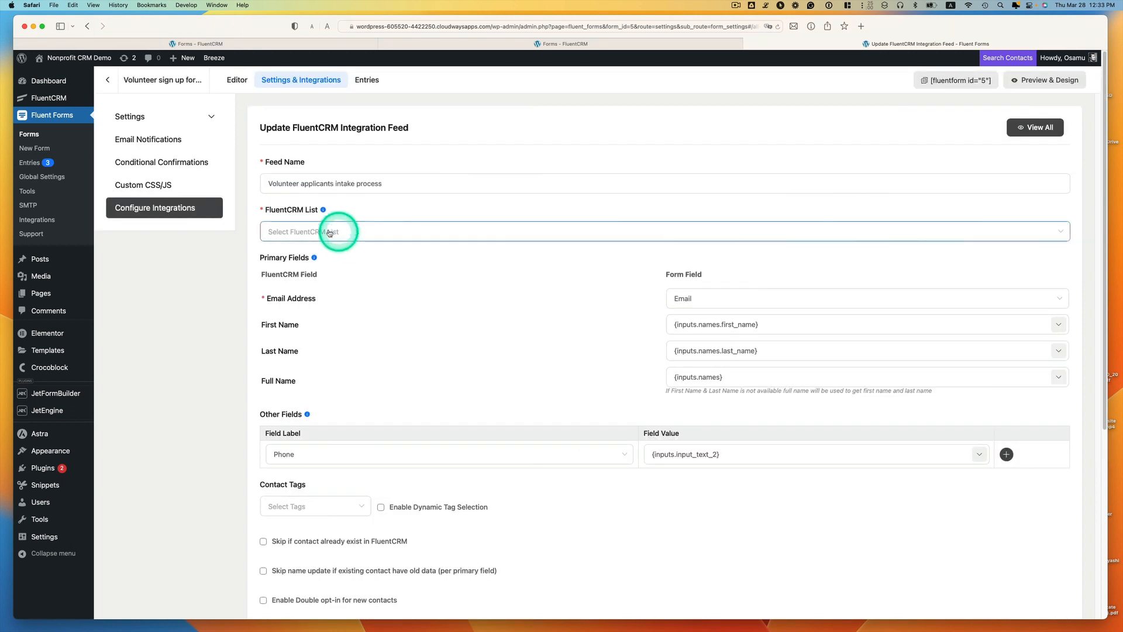
click(300, 231)
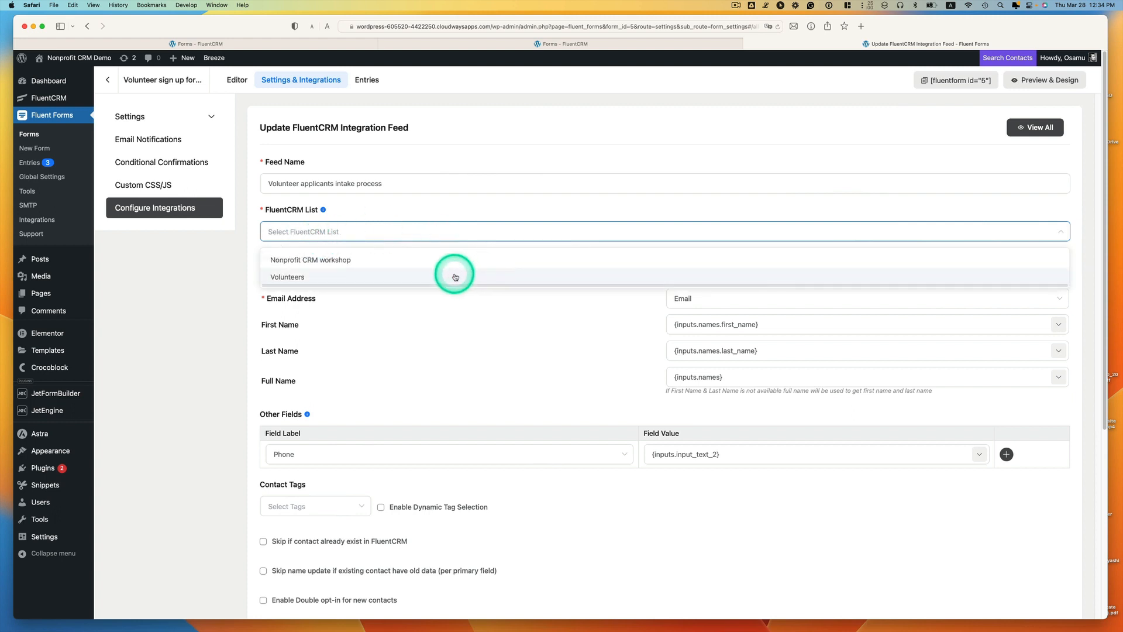
click(292, 278)
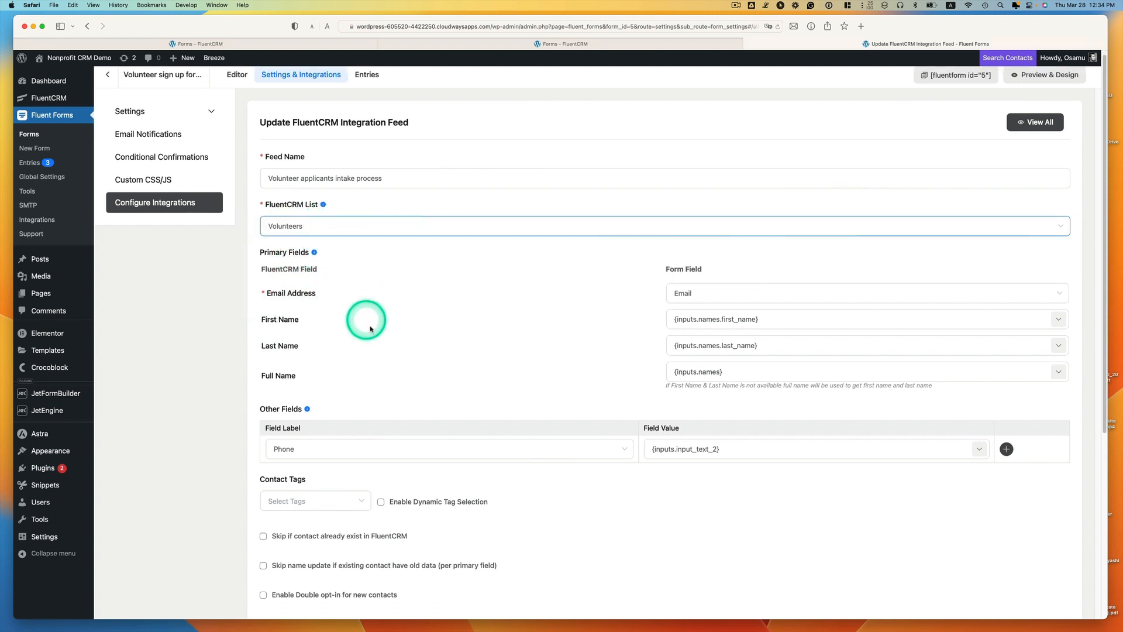
Step: Enable Dynamic Tag Selection for the feed's contact tags
scroll(375, 337, down, 1)
scroll(383, 350, down, 2)
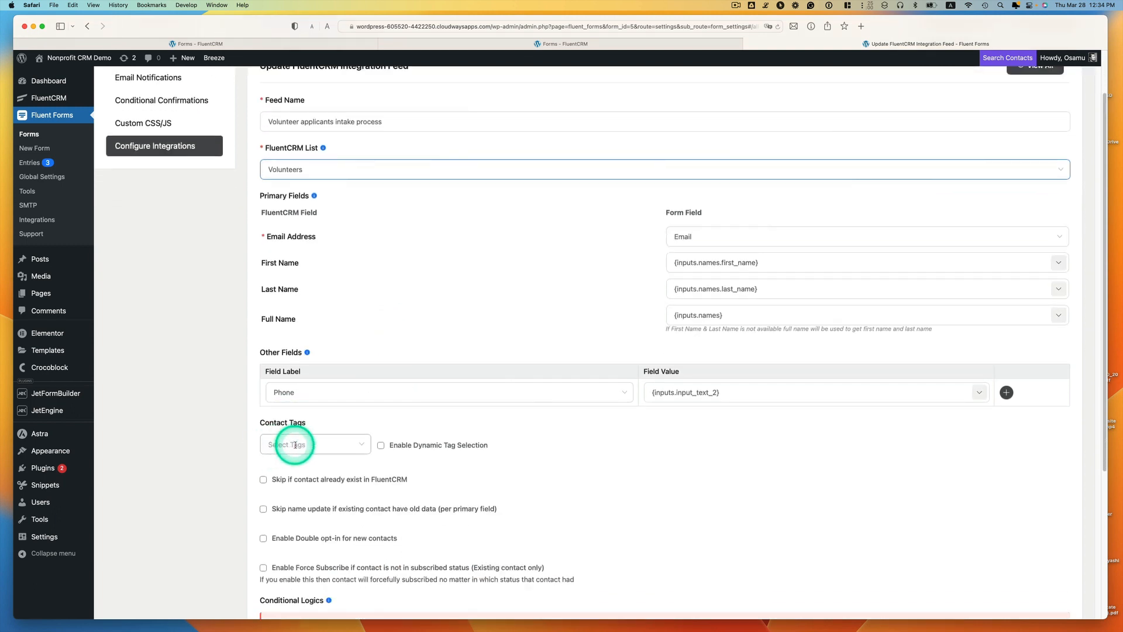
click(381, 446)
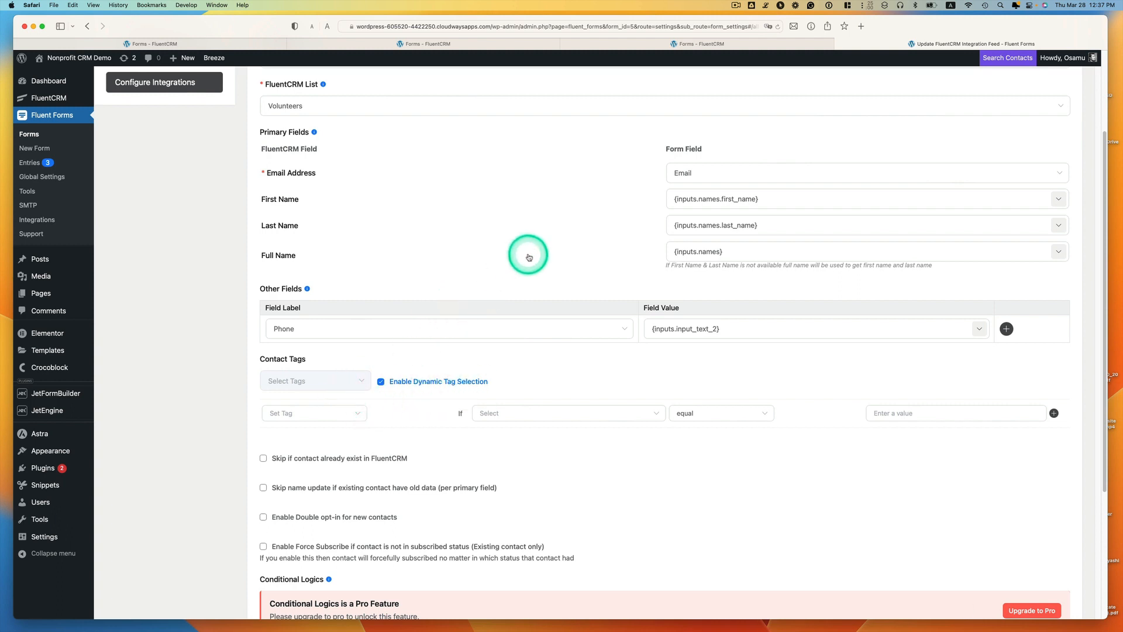
Step: Switch to FluentCRM's contact tags list and examine the tags available for volunteer locations
mouse_move(81, 297)
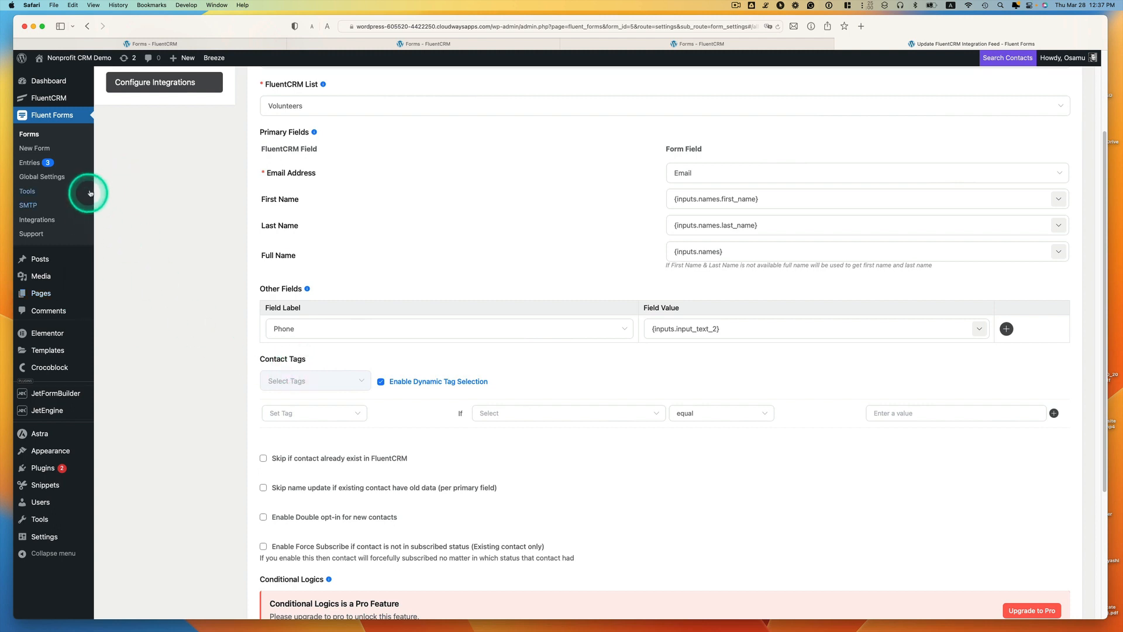
click(652, 42)
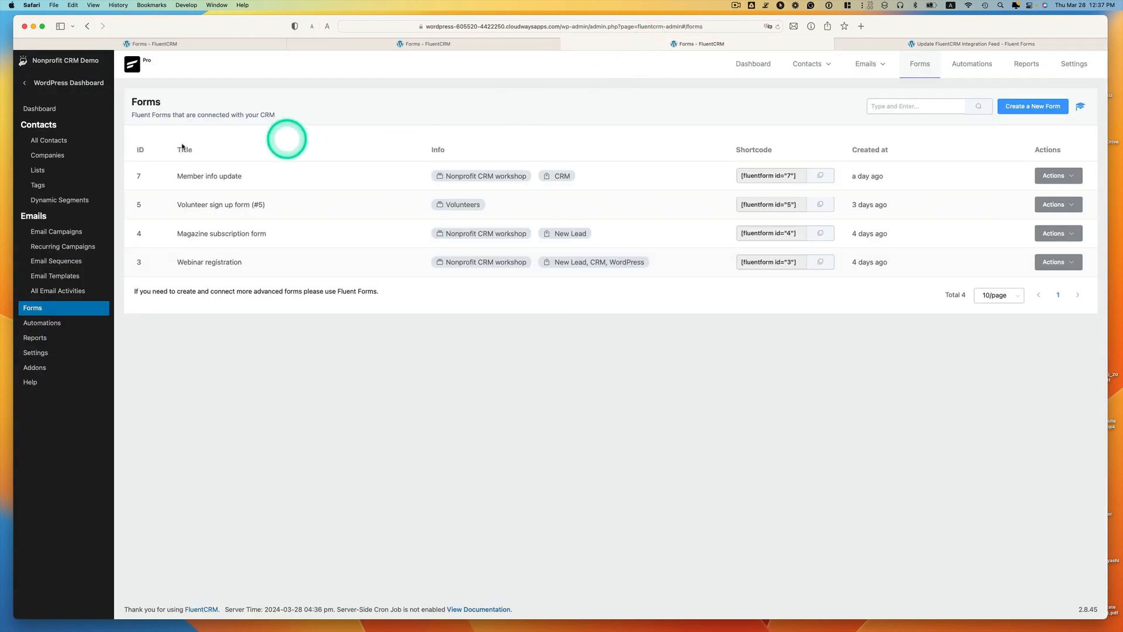
click(39, 186)
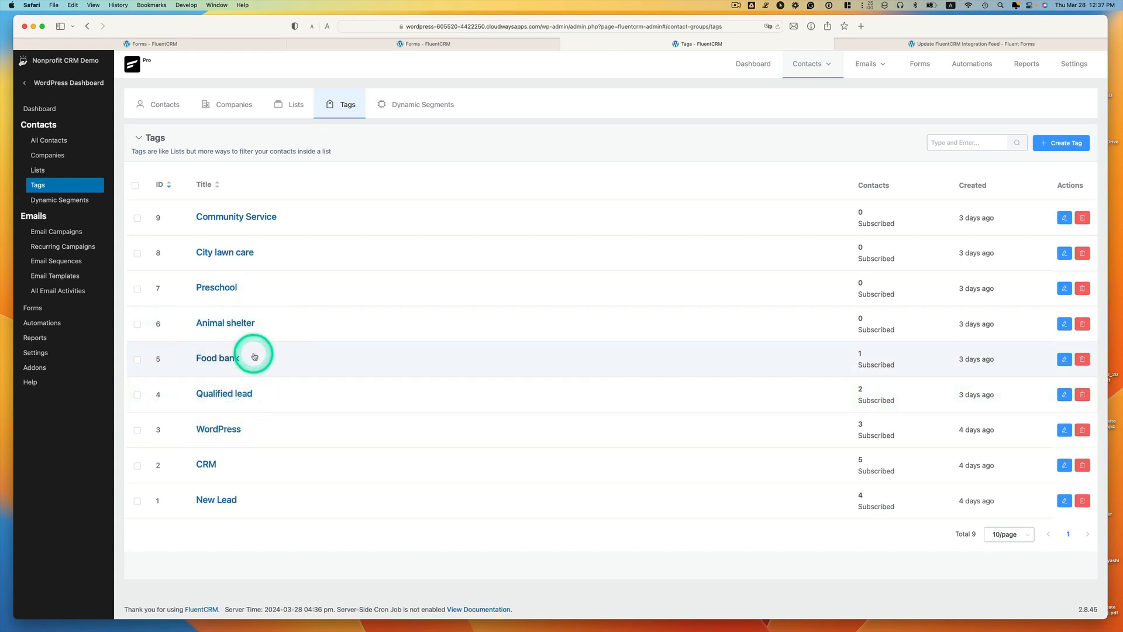
click(1059, 149)
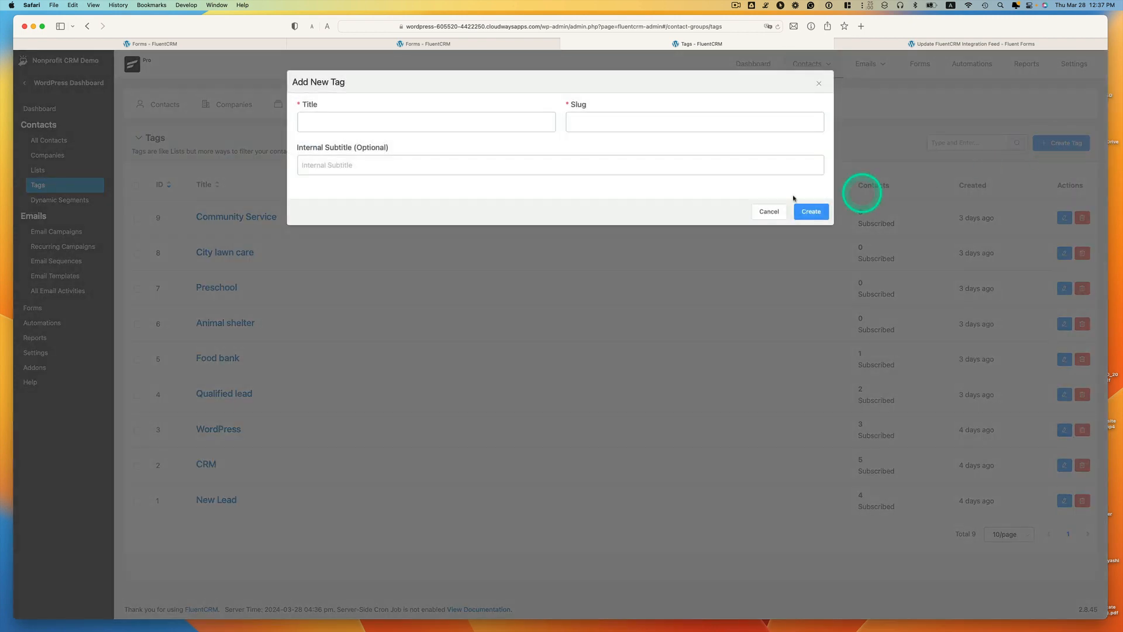
click(455, 123)
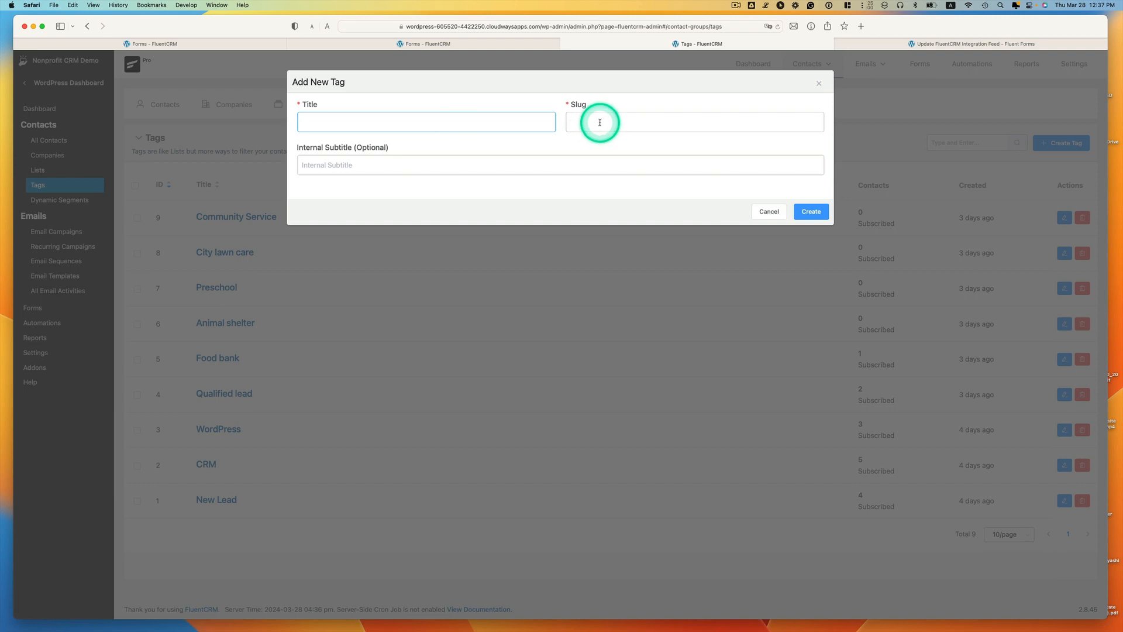
click(600, 123)
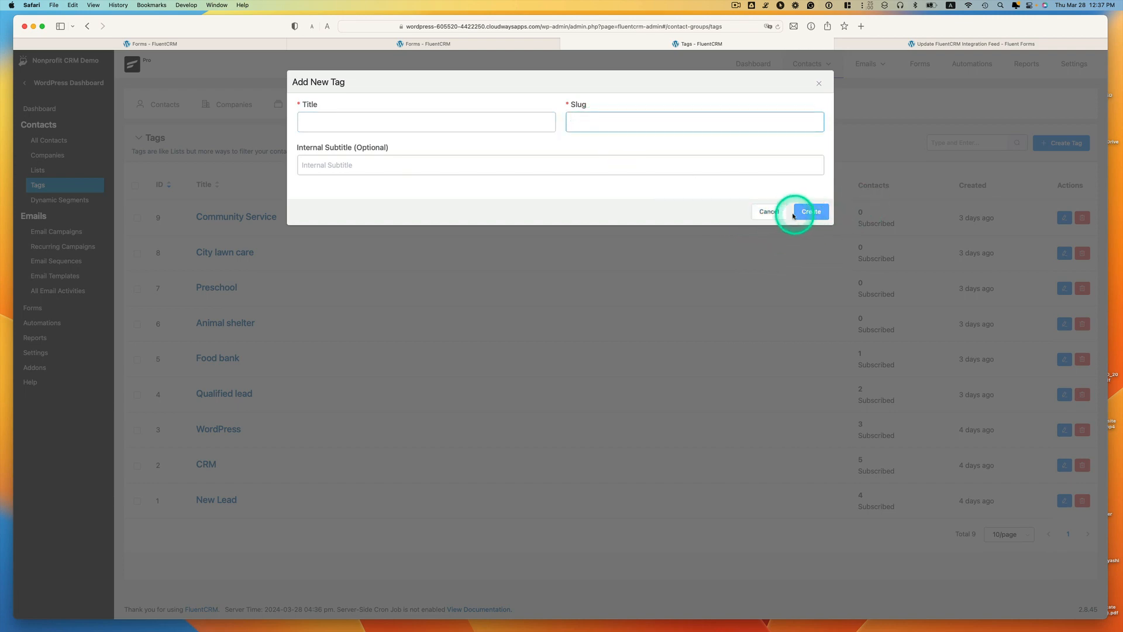
click(767, 212)
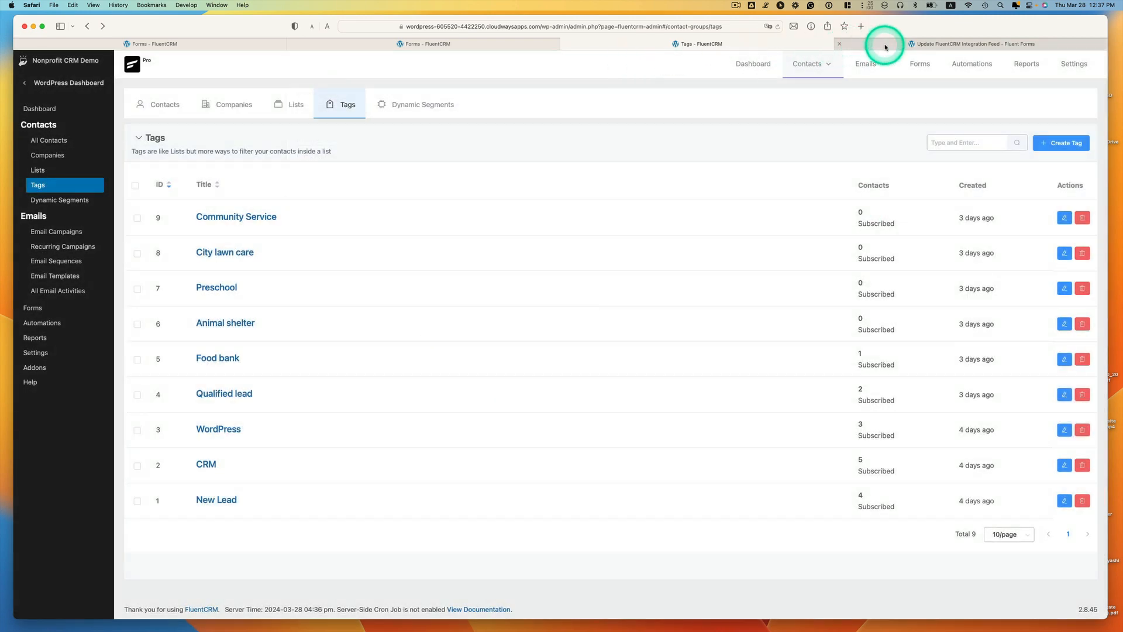
Step: Back in the integration feed, set the first tag rule to assign Food bank if "Where would you like to volunteer" equals Food bank
click(877, 44)
scroll(604, 365, up, 5)
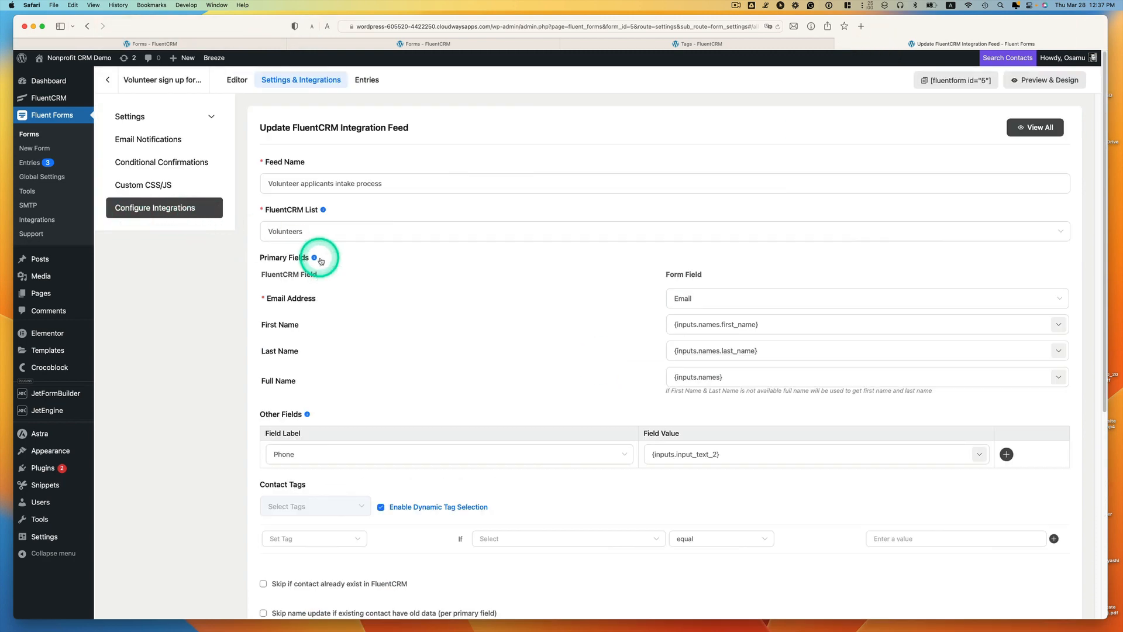
scroll(408, 378, down, 2)
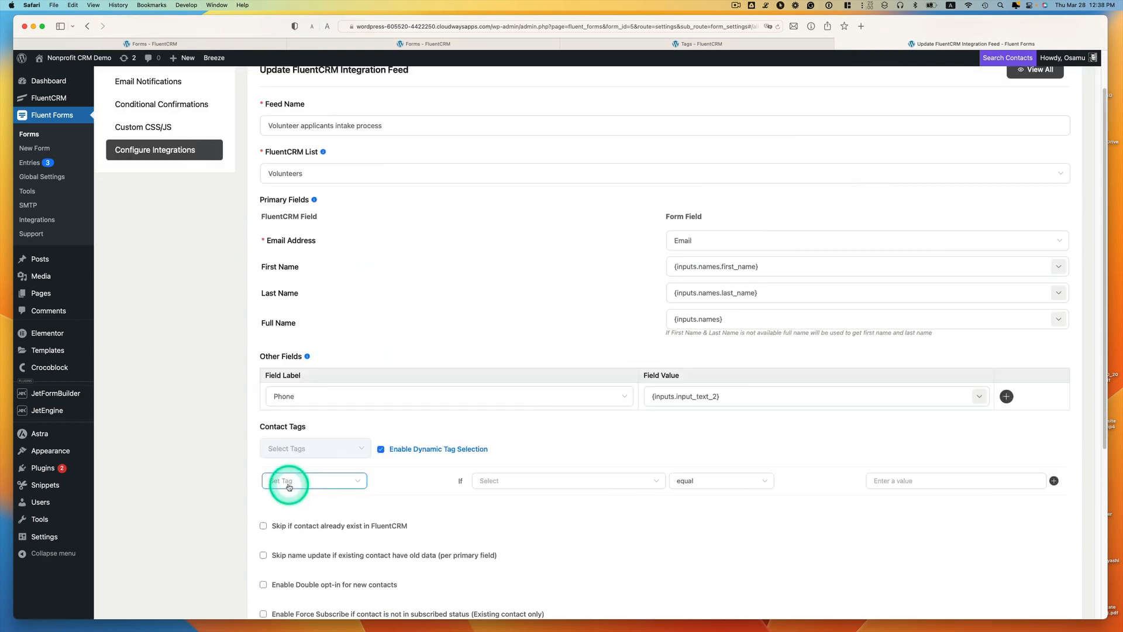
click(290, 481)
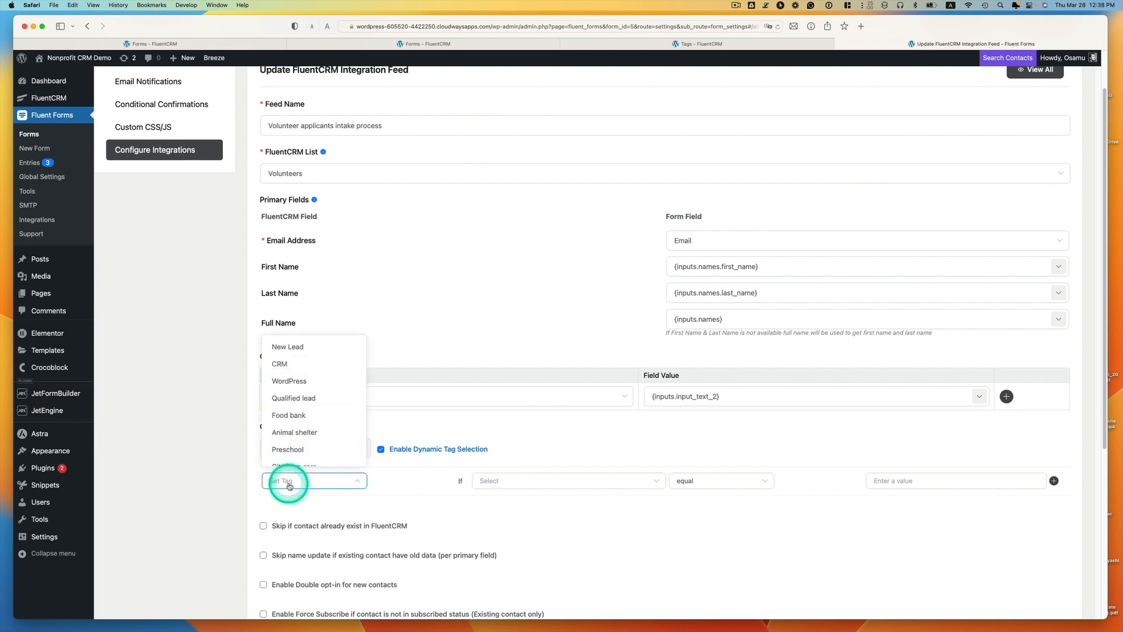
click(307, 415)
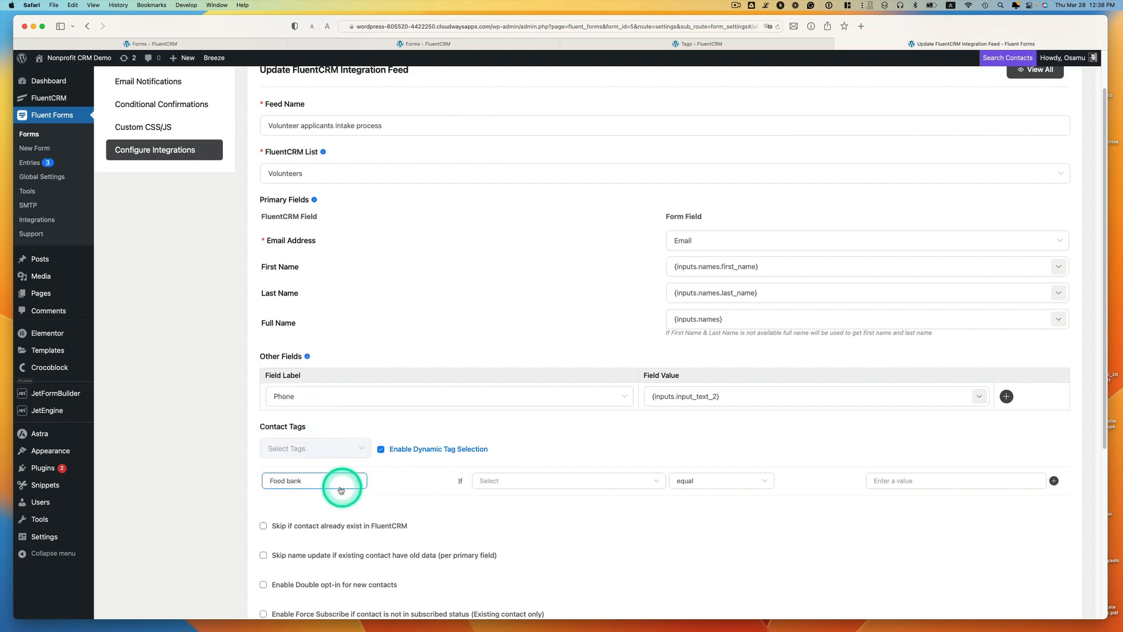
click(488, 481)
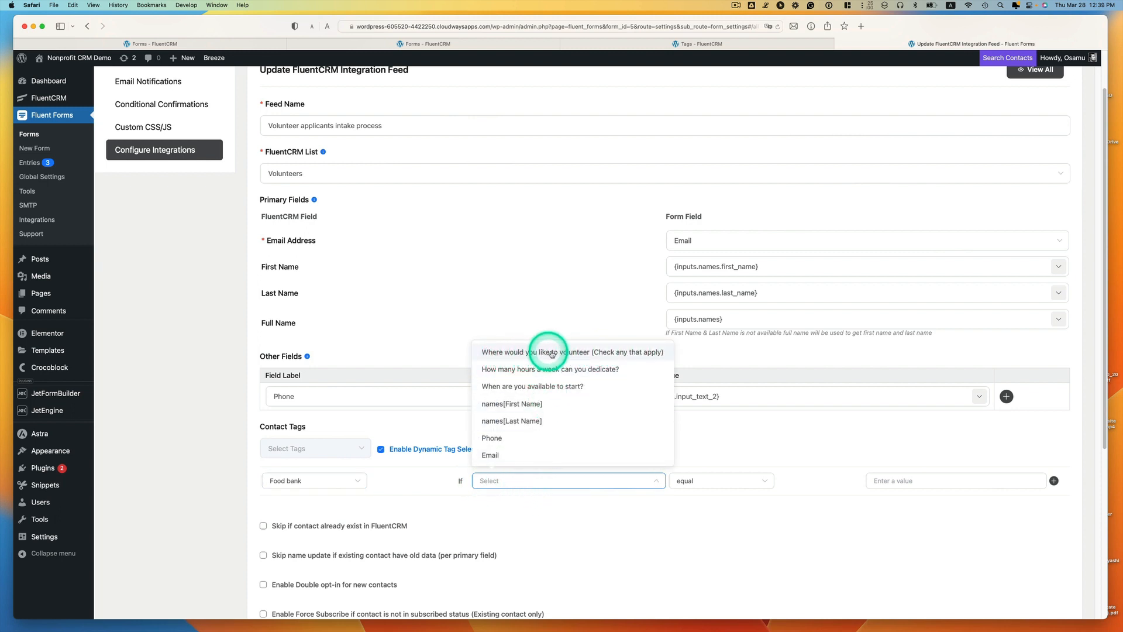
click(570, 352)
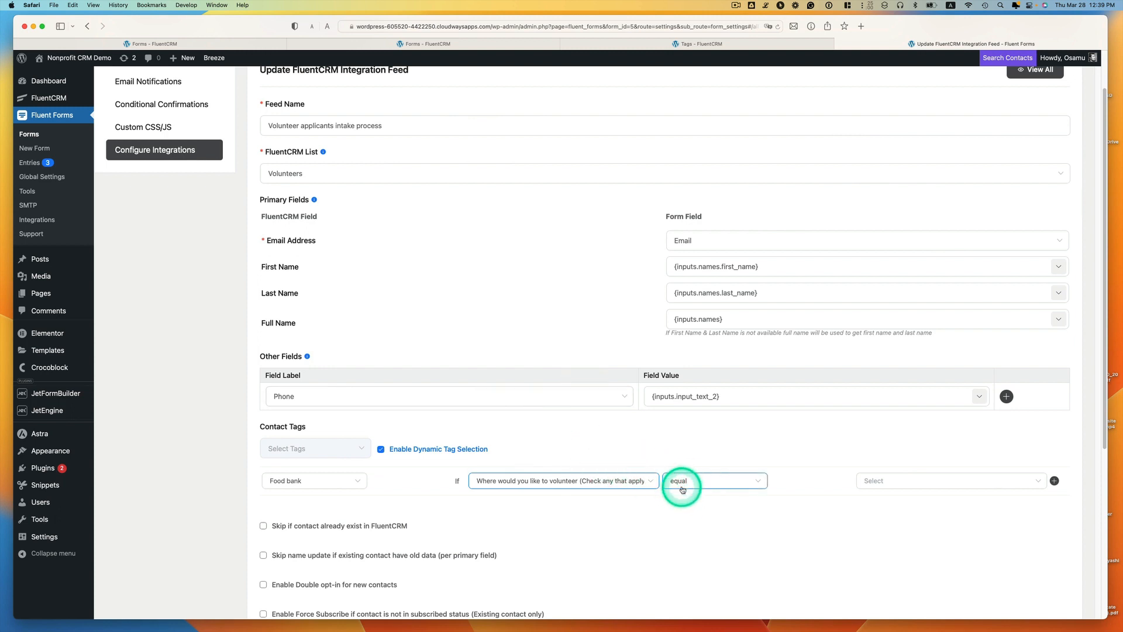
click(887, 489)
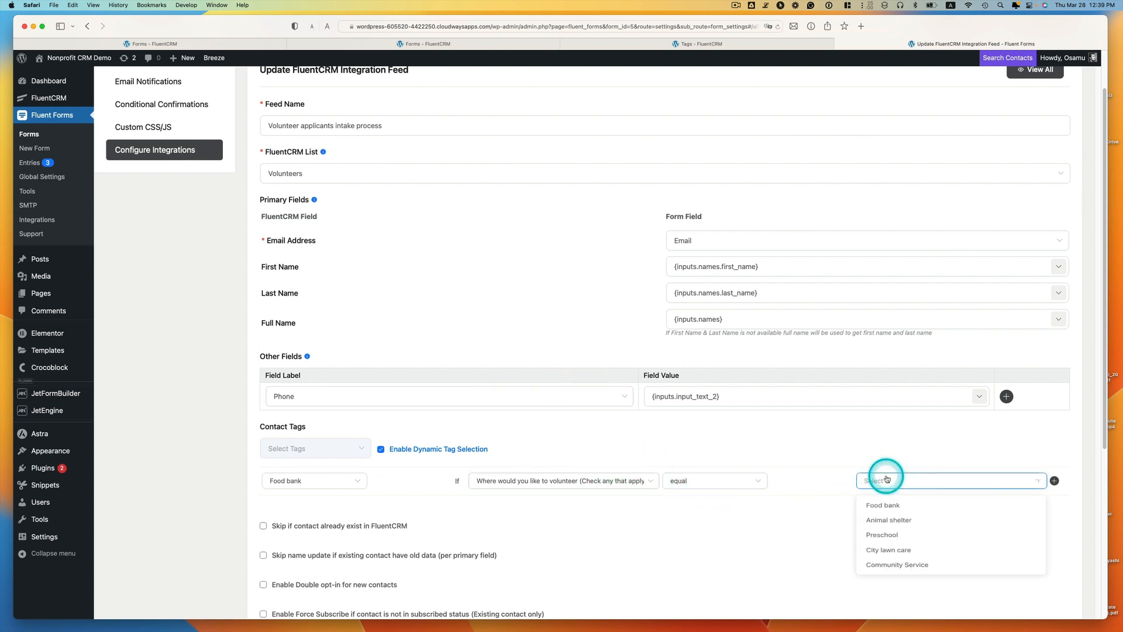
click(895, 507)
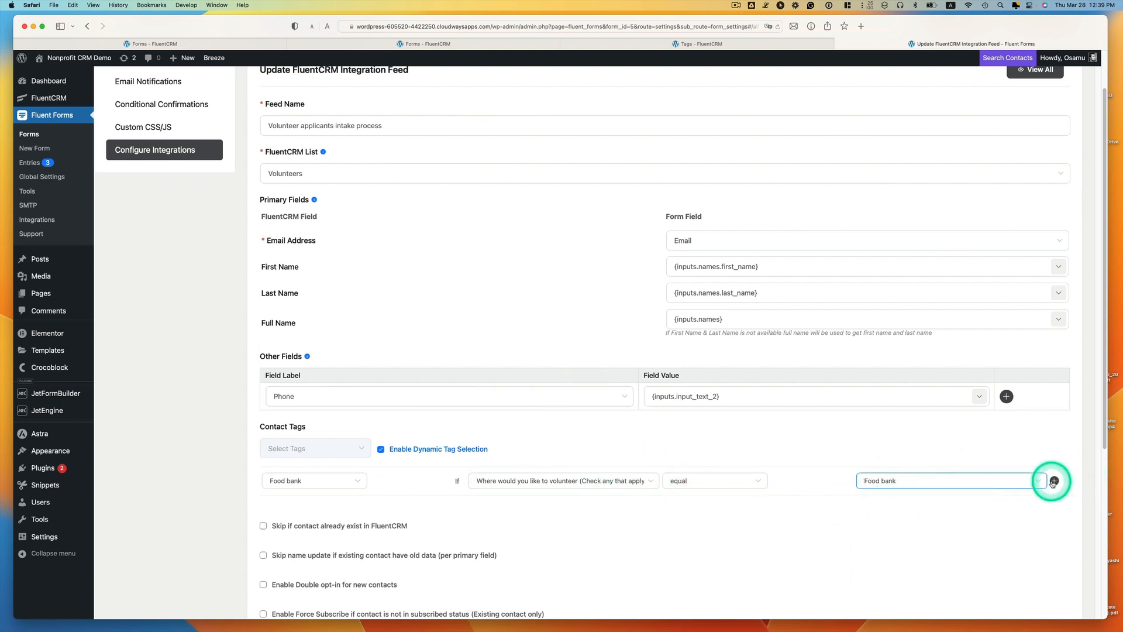
Step: Add a second tag rule assigning Animal shelter if "Where would you like to volunteer" equals Animal shelter
click(1053, 481)
click(344, 510)
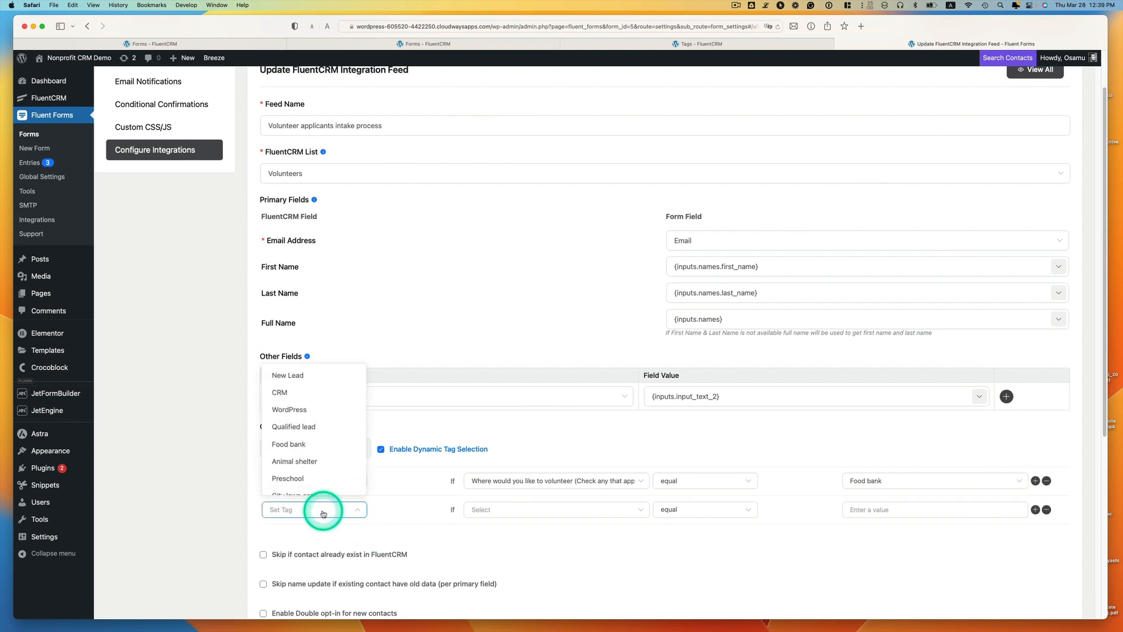
click(308, 461)
click(534, 511)
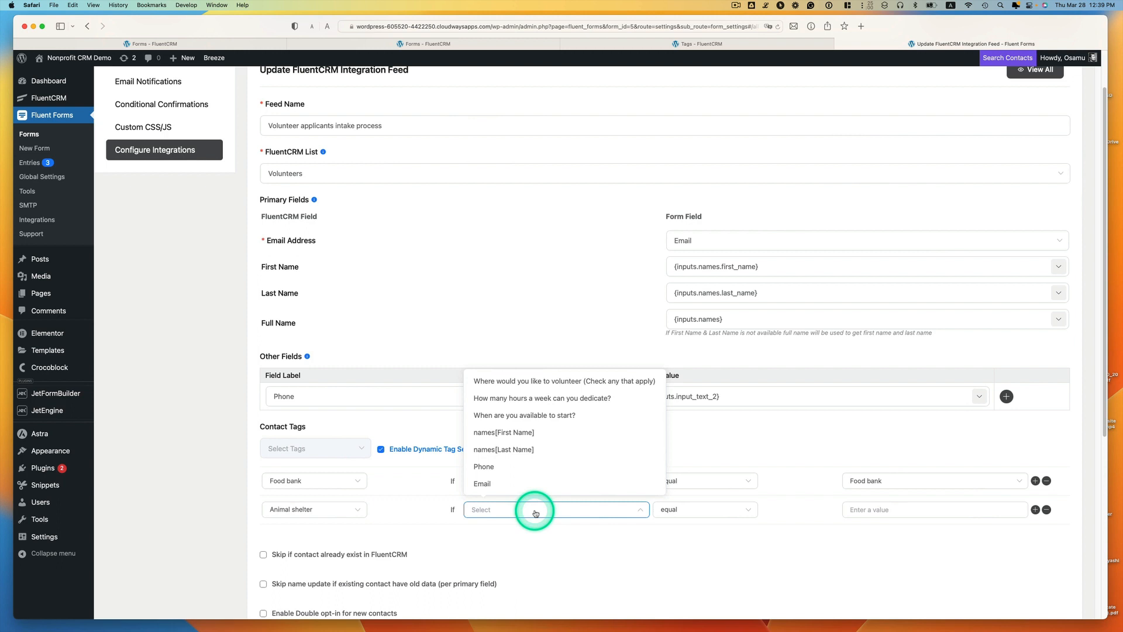
click(527, 383)
click(855, 509)
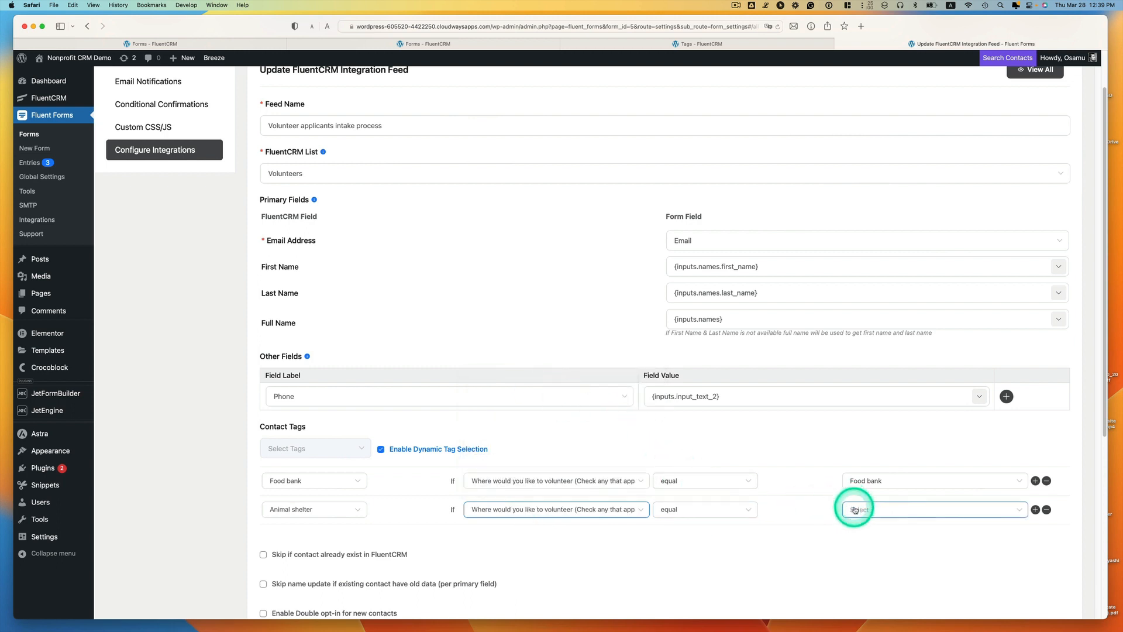
click(862, 432)
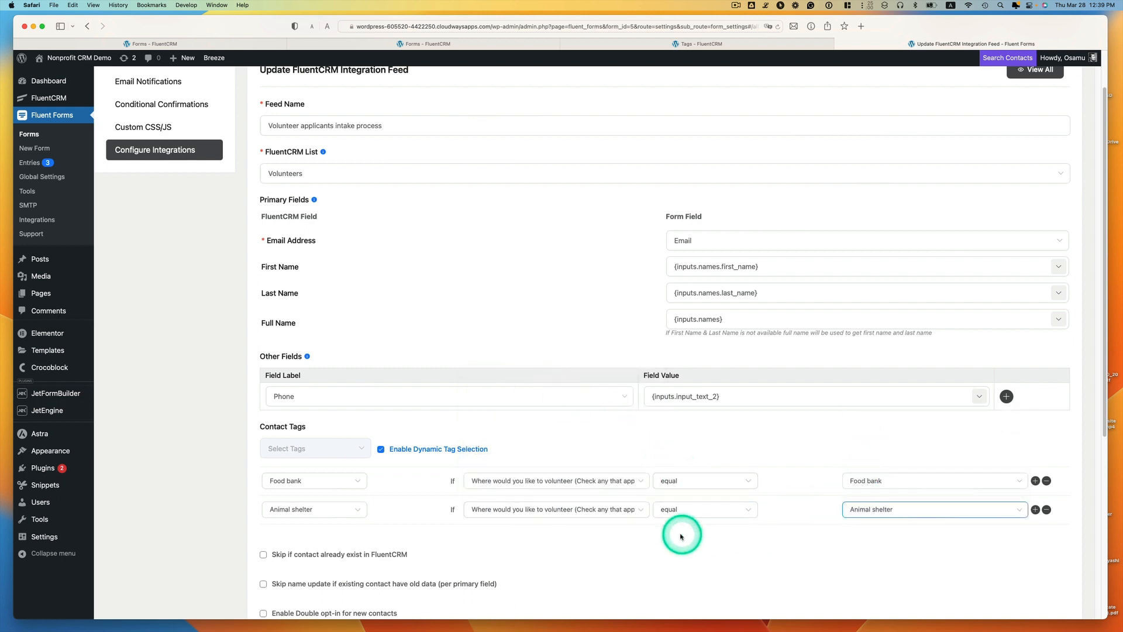
Step: Add a third tag rule assigning Preschool if "Where would you like to volunteer" equals Preschool
click(1036, 510)
scroll(673, 497, down, 2)
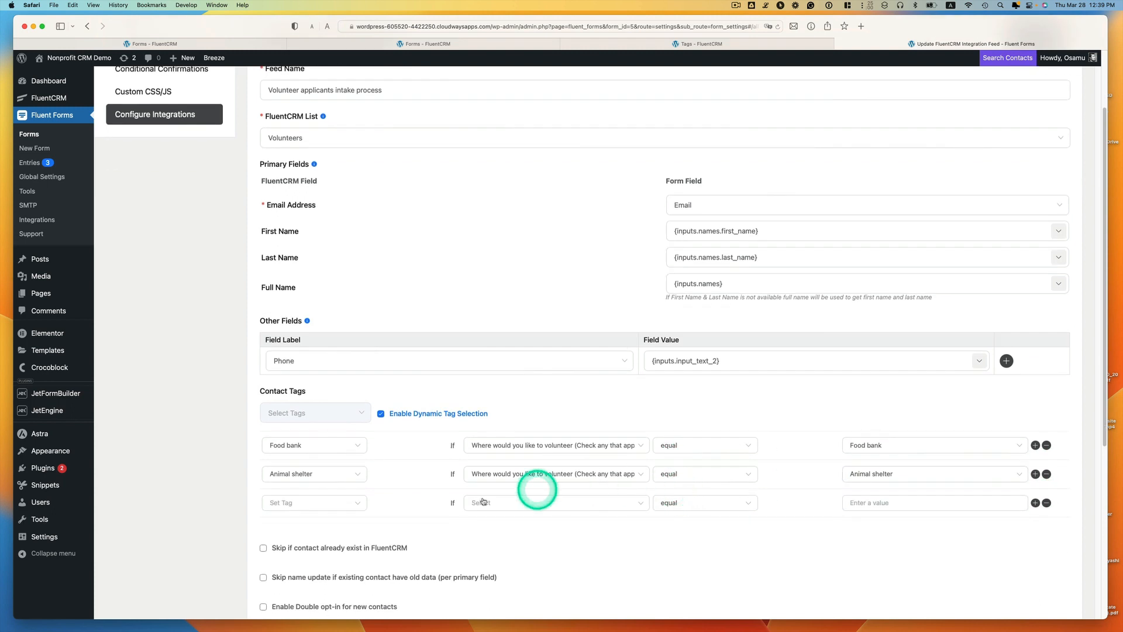
click(345, 508)
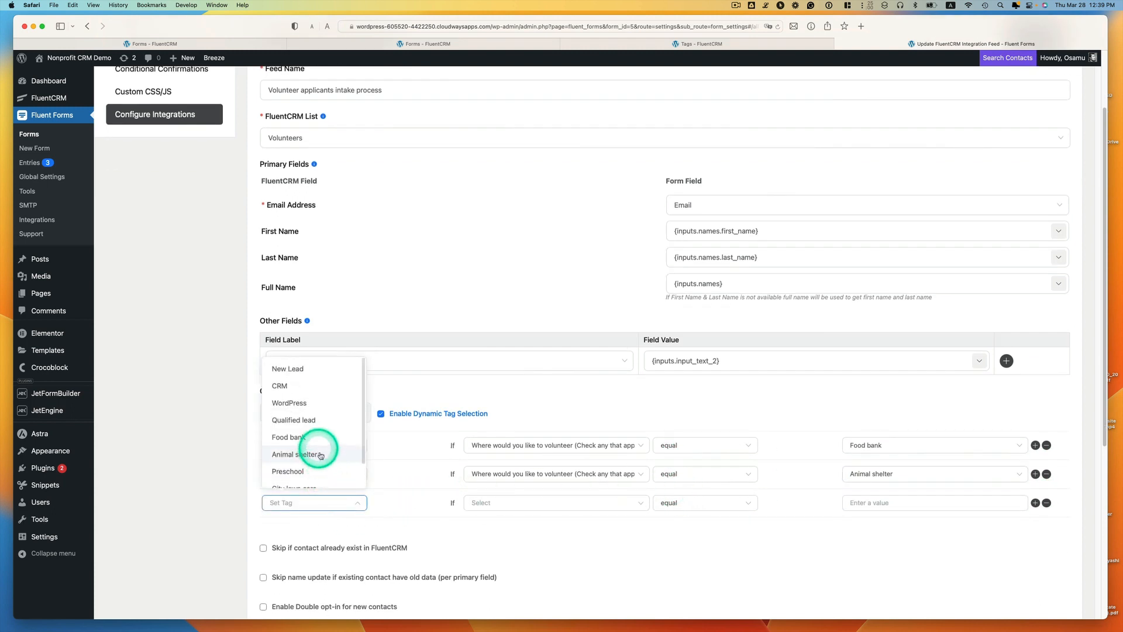
click(319, 469)
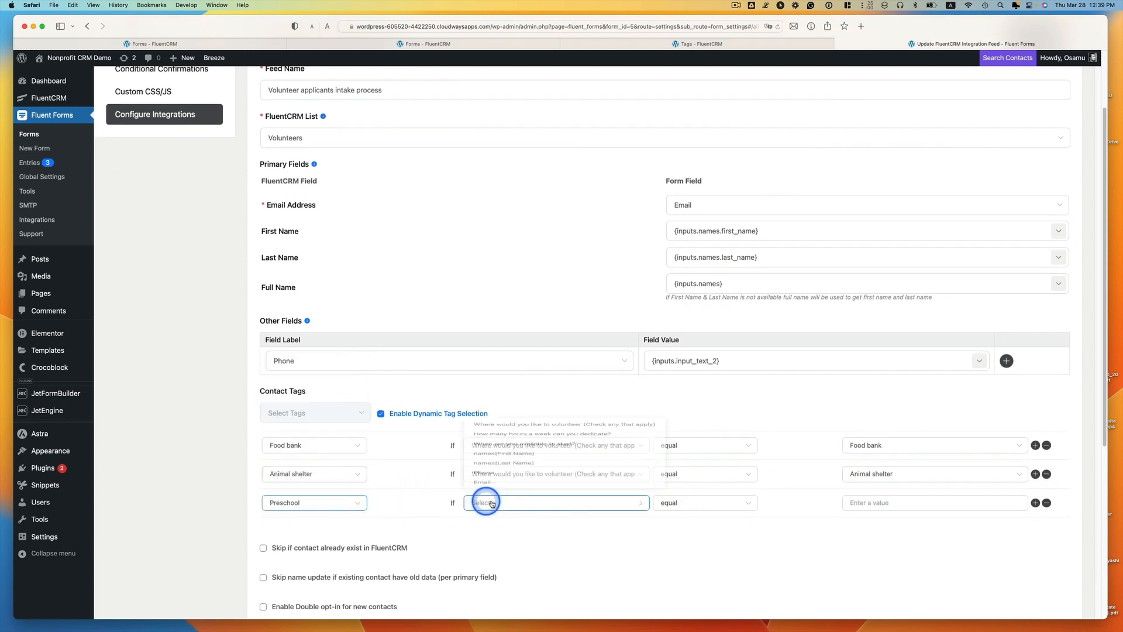
click(484, 501)
click(518, 372)
click(878, 563)
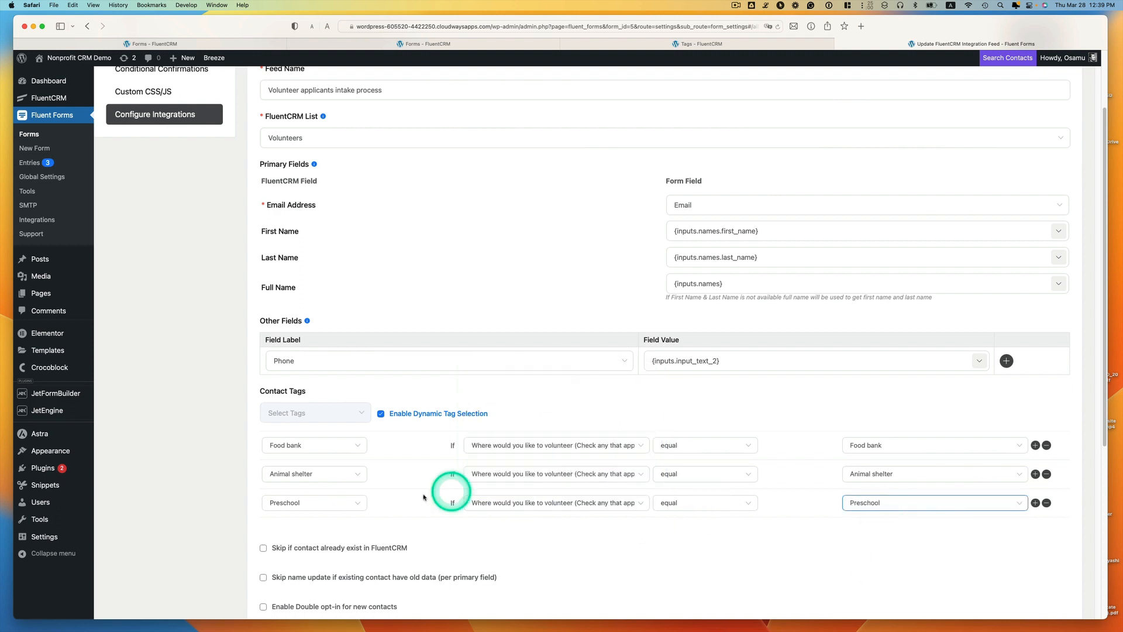
Step: Add a fourth tag rule assigning City lawn care if "Where would you like to volunteer" equals City lawn care
click(1035, 503)
scroll(1034, 503, down, 1)
click(324, 522)
scroll(321, 492, down, 1)
click(319, 492)
click(508, 526)
click(532, 396)
click(877, 521)
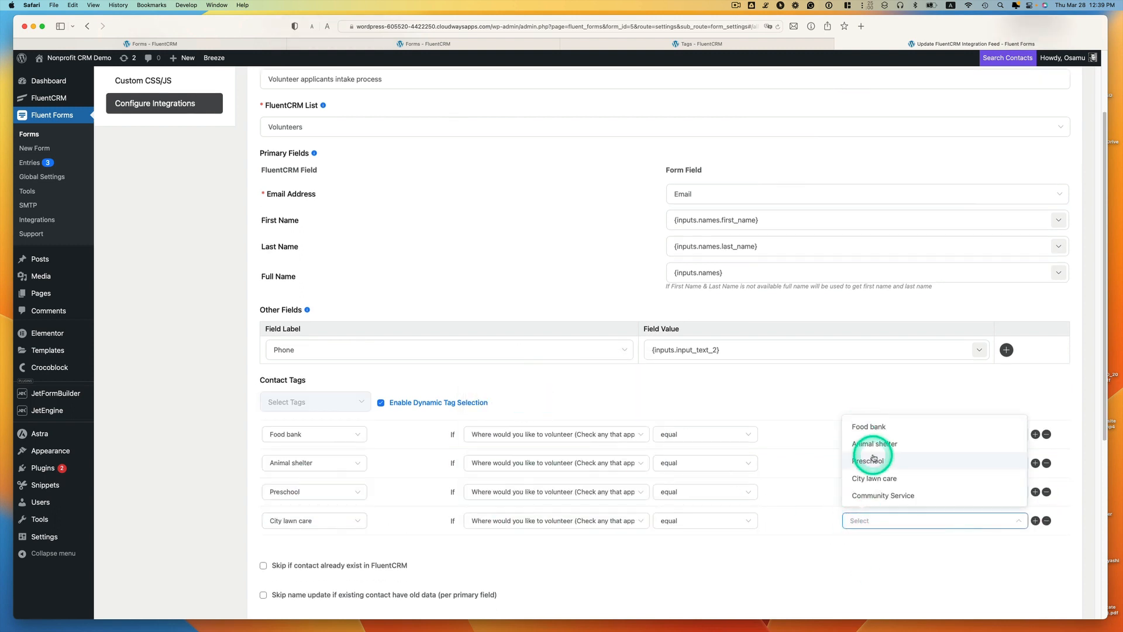
click(870, 457)
Step: Add a fifth tag rule assigning Community Service if "Where would you like to volunteer" equals Community Service
click(1035, 520)
scroll(1034, 521, down, 1)
click(323, 531)
click(326, 496)
click(514, 526)
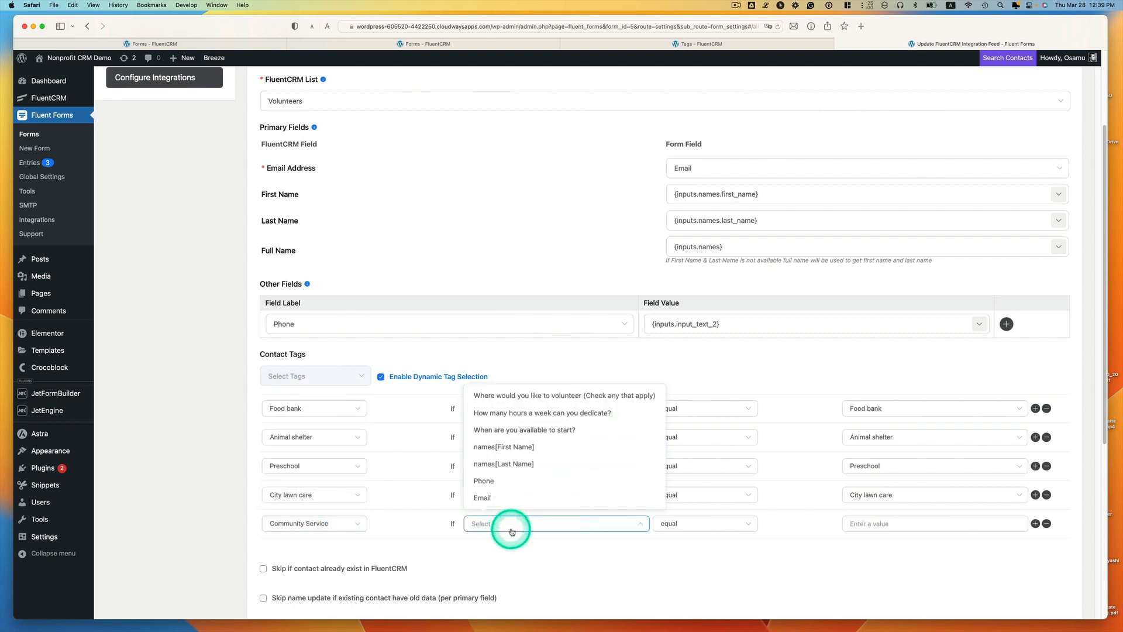
click(532, 395)
click(852, 524)
click(878, 498)
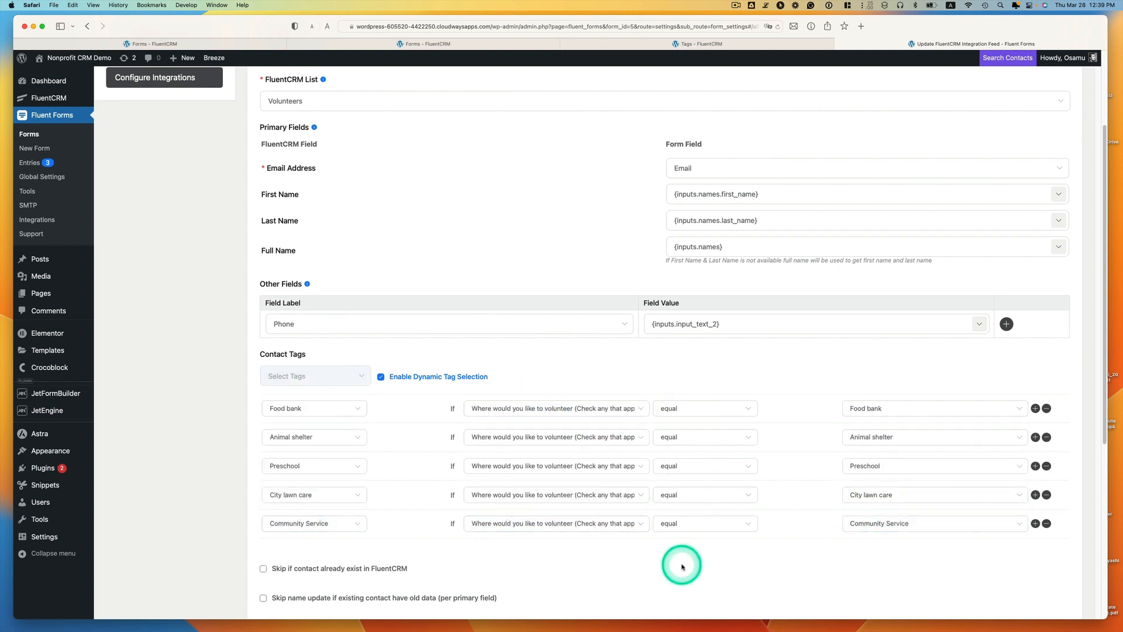
Step: Set the feed to skip contacts that already exist in FluentCRM and skip name updates for existing contacts with old data
scroll(559, 550, down, 2)
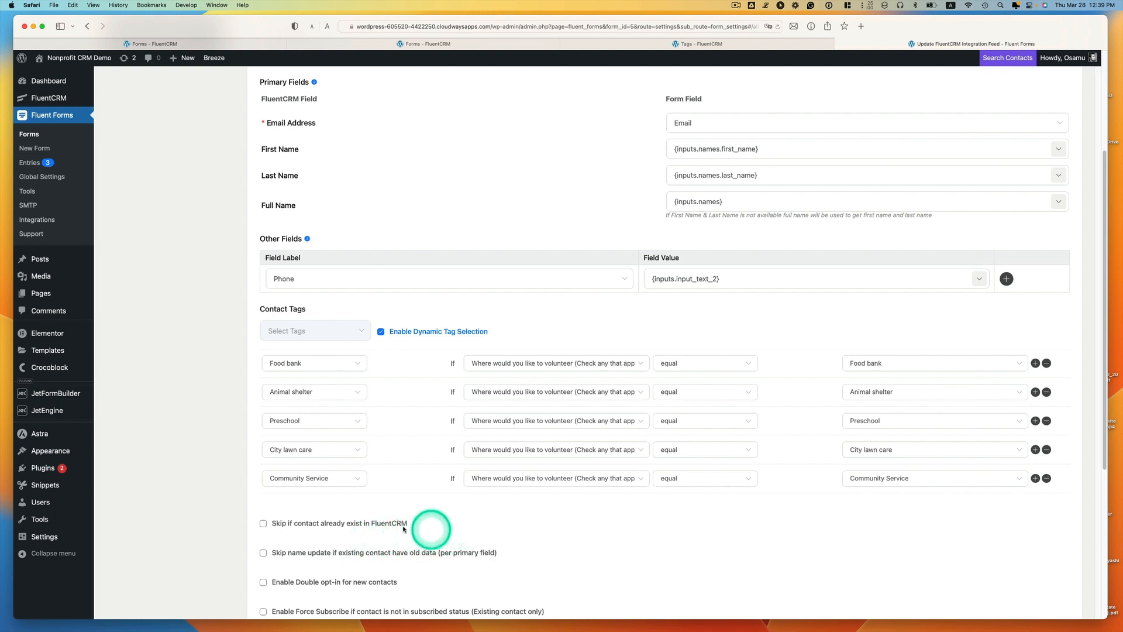
click(263, 524)
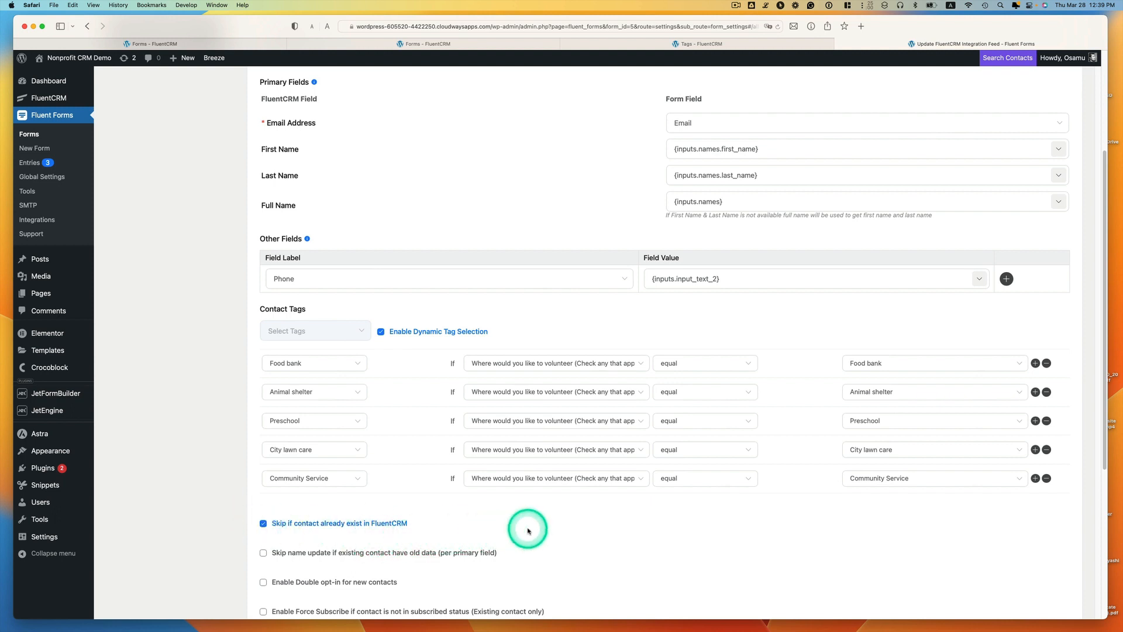
scroll(520, 520, down, 1)
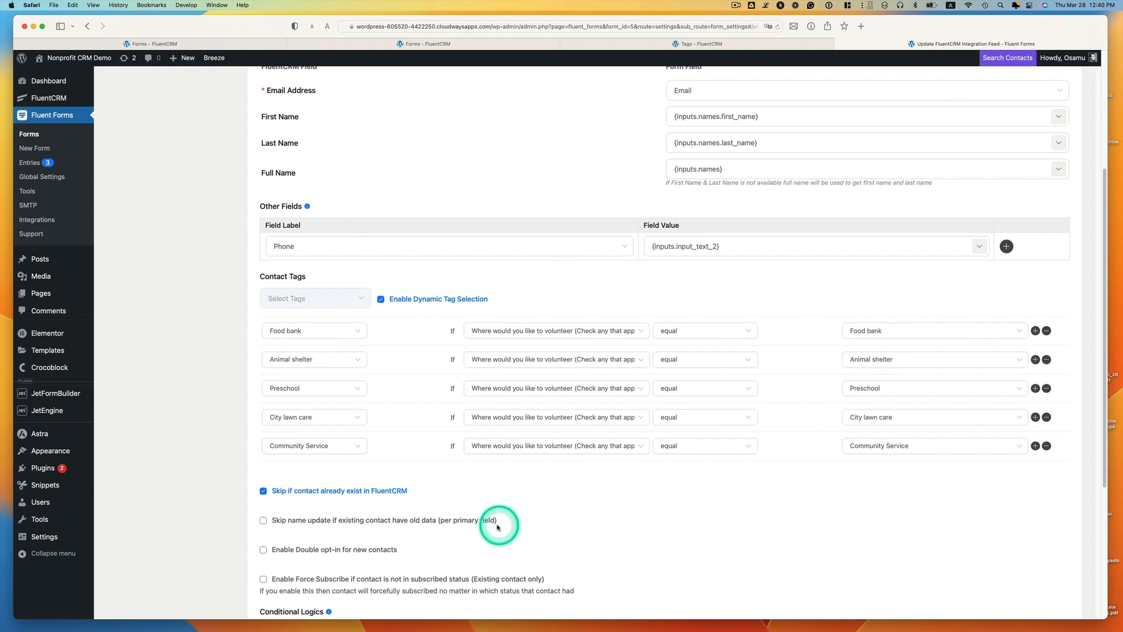
click(263, 521)
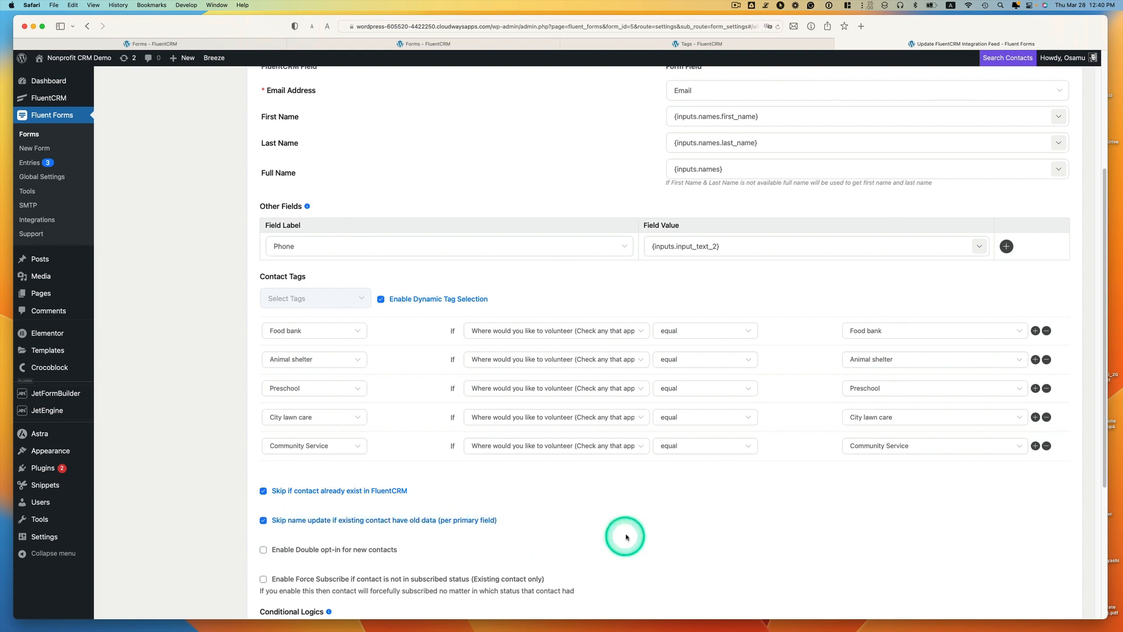
Step: Review the feed's remaining opt-in, conditional logic, tag removal and status options, and save the feed
scroll(626, 536, down, 2)
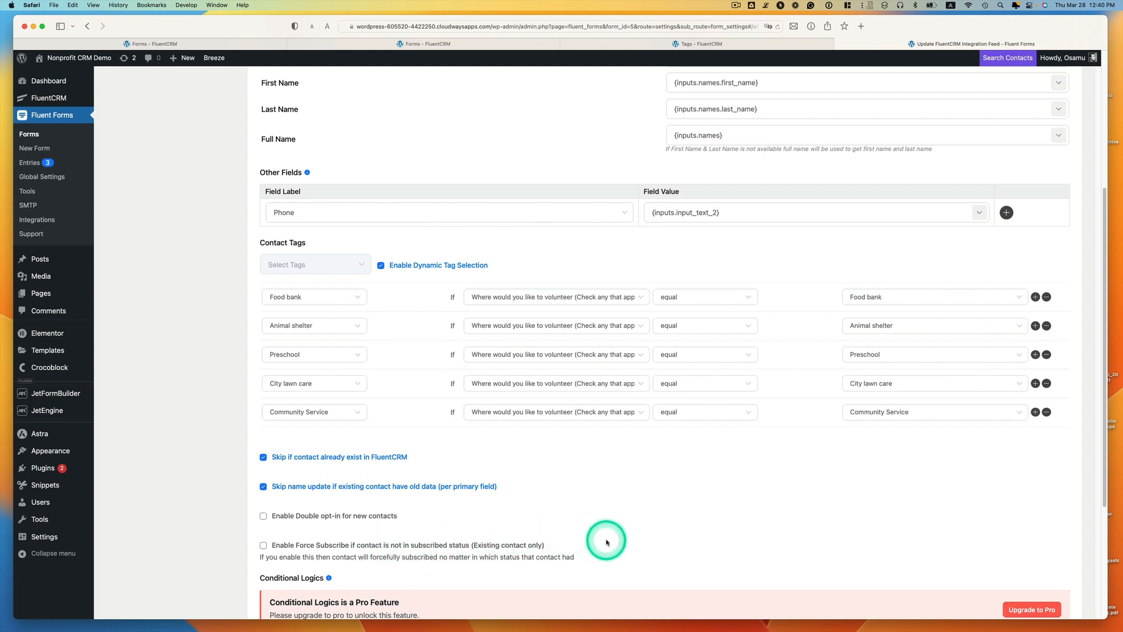
scroll(605, 539, down, 1)
scroll(574, 541, down, 3)
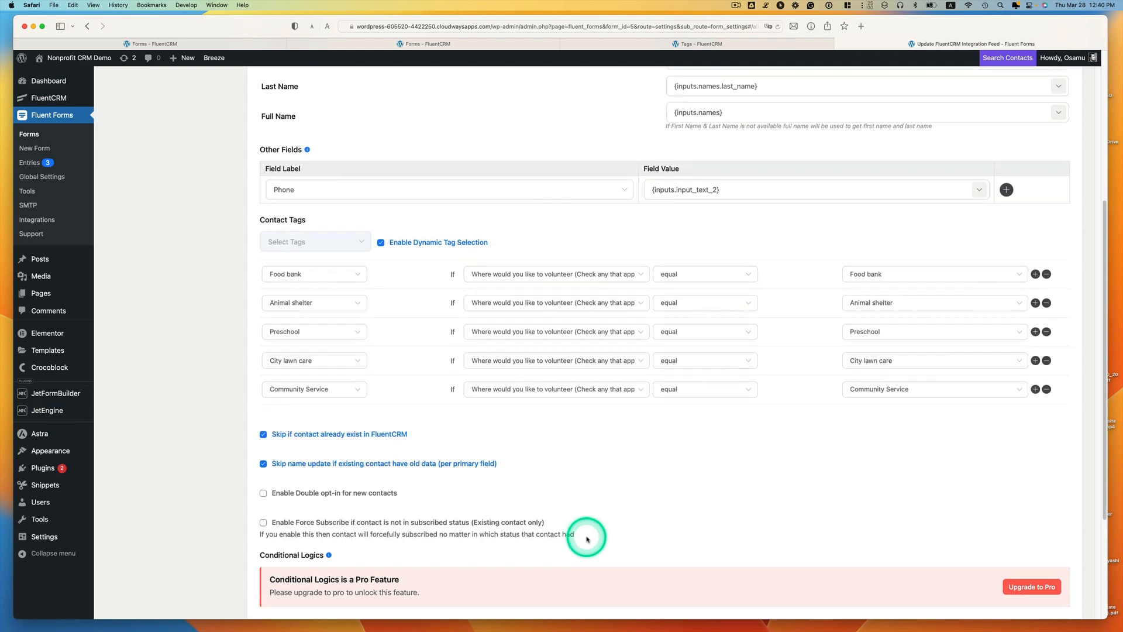
scroll(713, 447, down, 5)
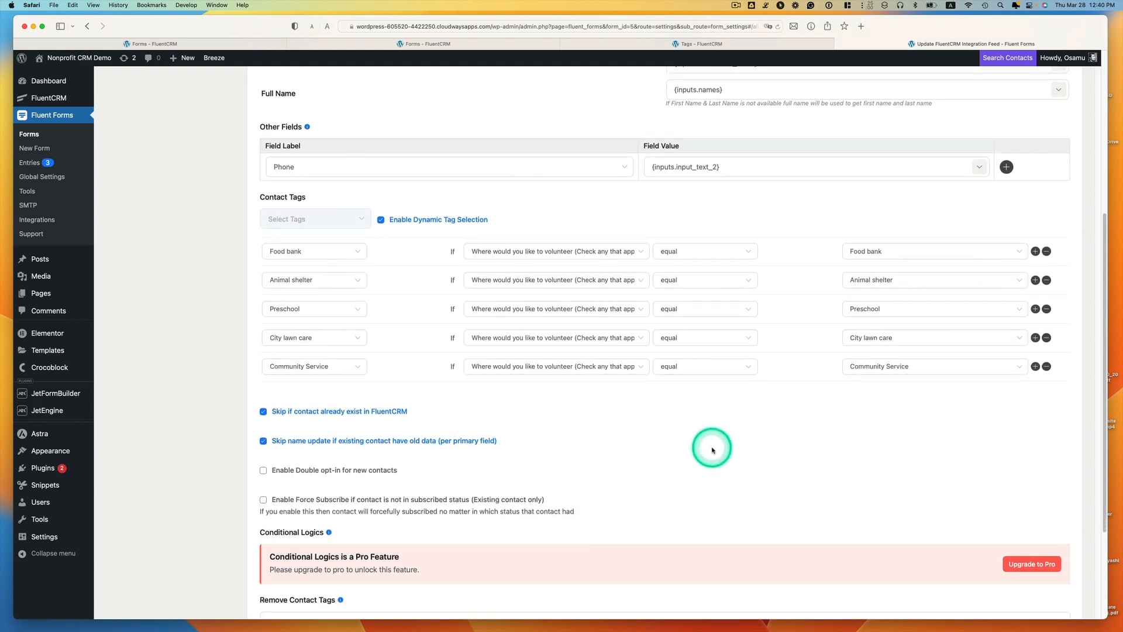
scroll(712, 448, down, 2)
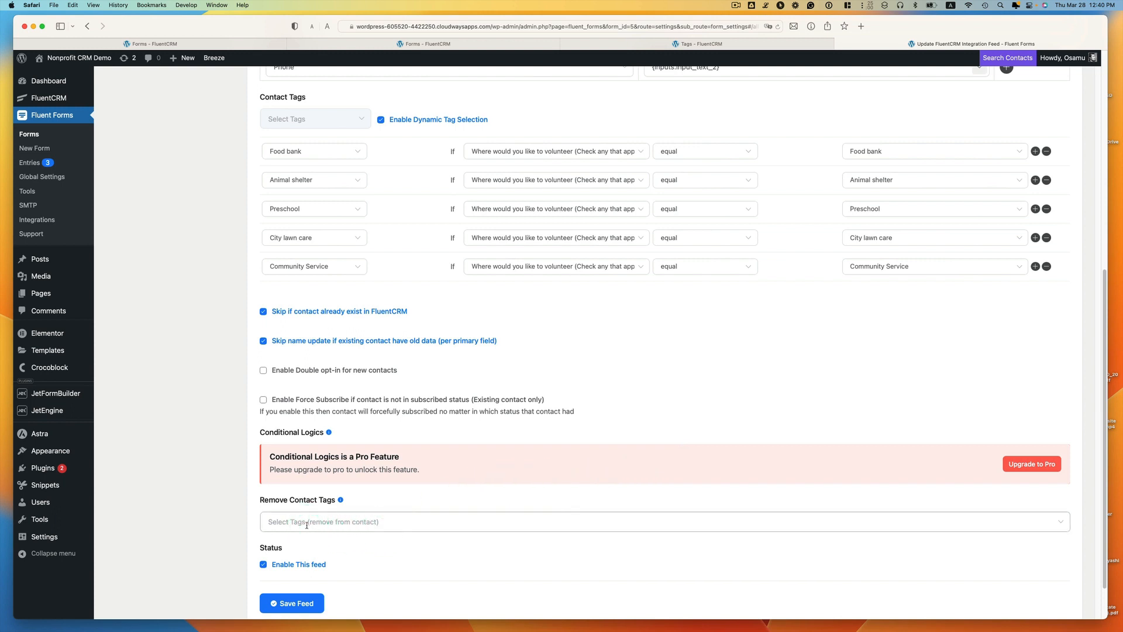
drag(302, 528, 375, 524)
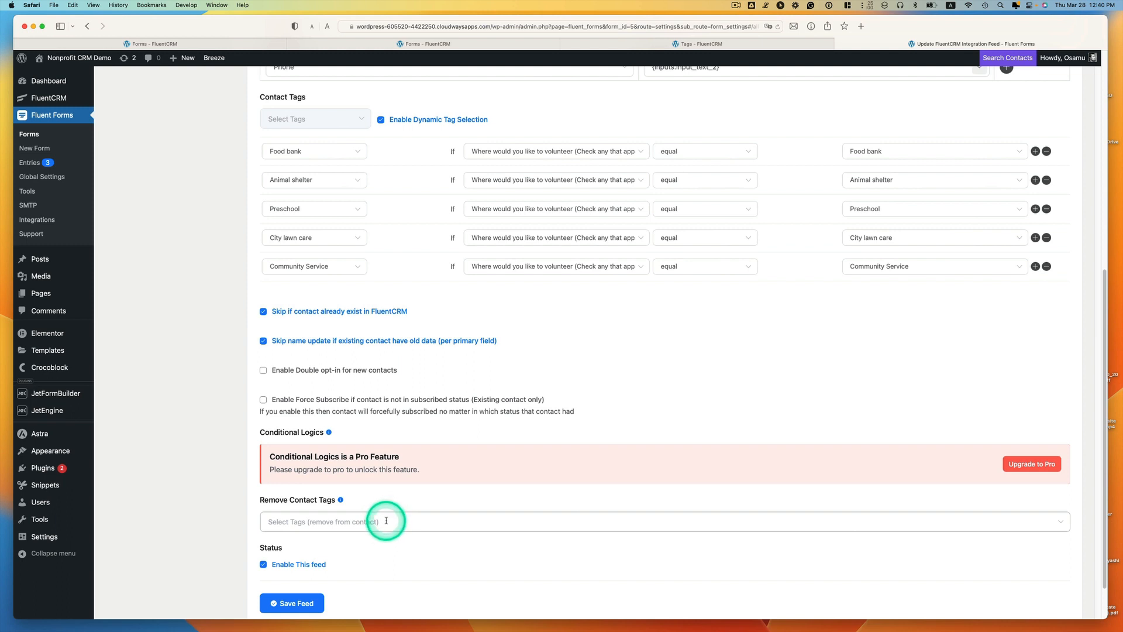
scroll(382, 509, down, 3)
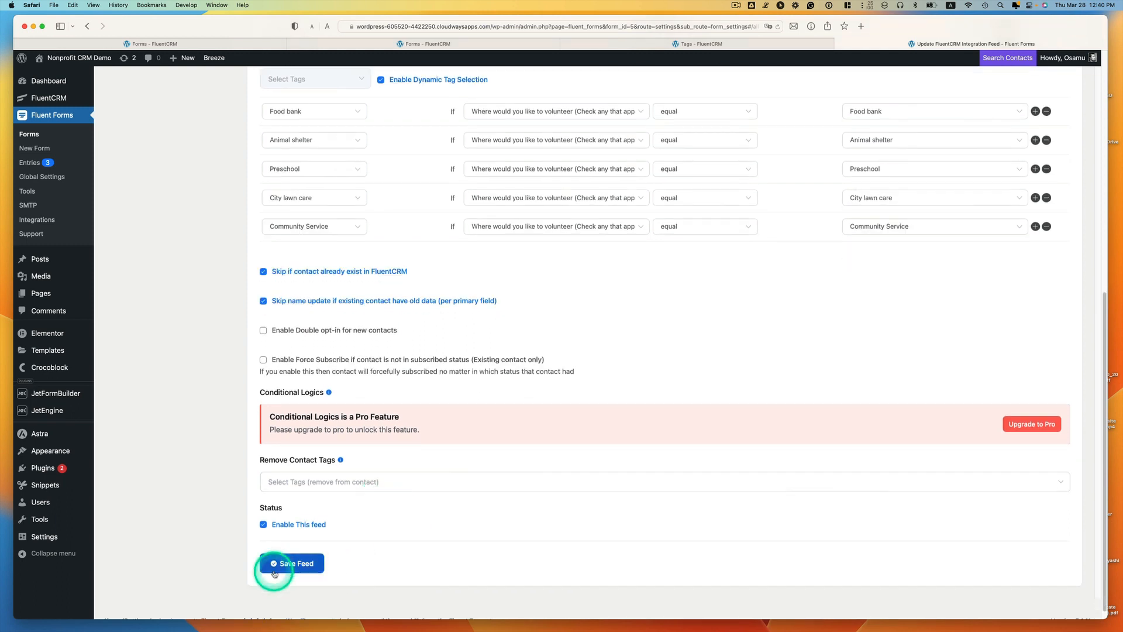
click(287, 566)
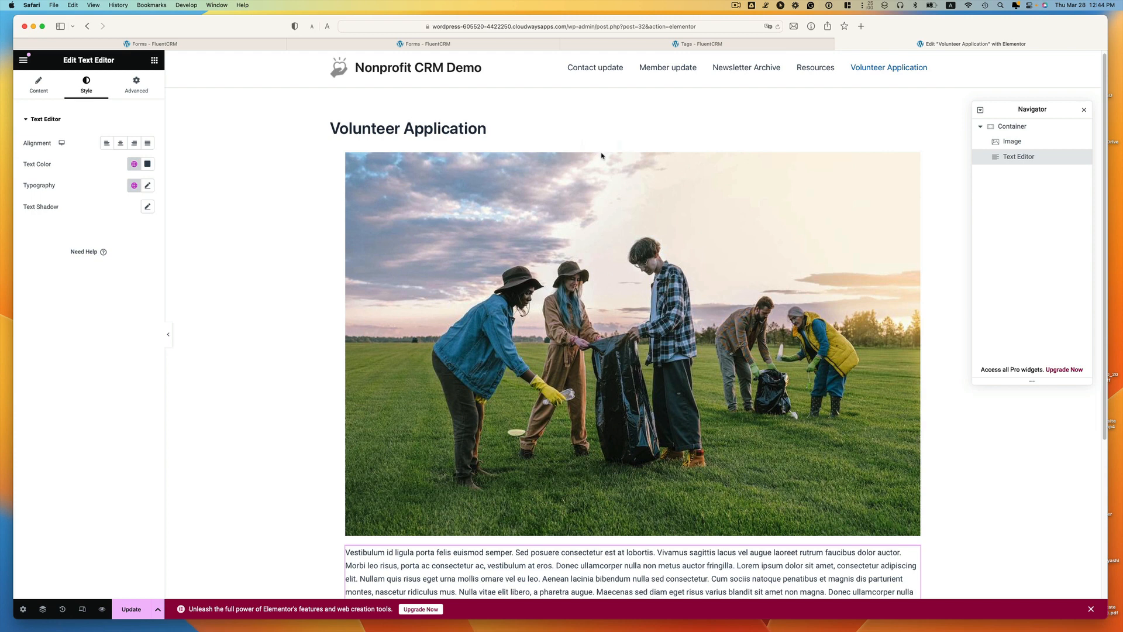
Step: On the Volunteer Application page in Elementor, find the Shortcode widget and add it below the text paragraph
scroll(550, 205, down, 2)
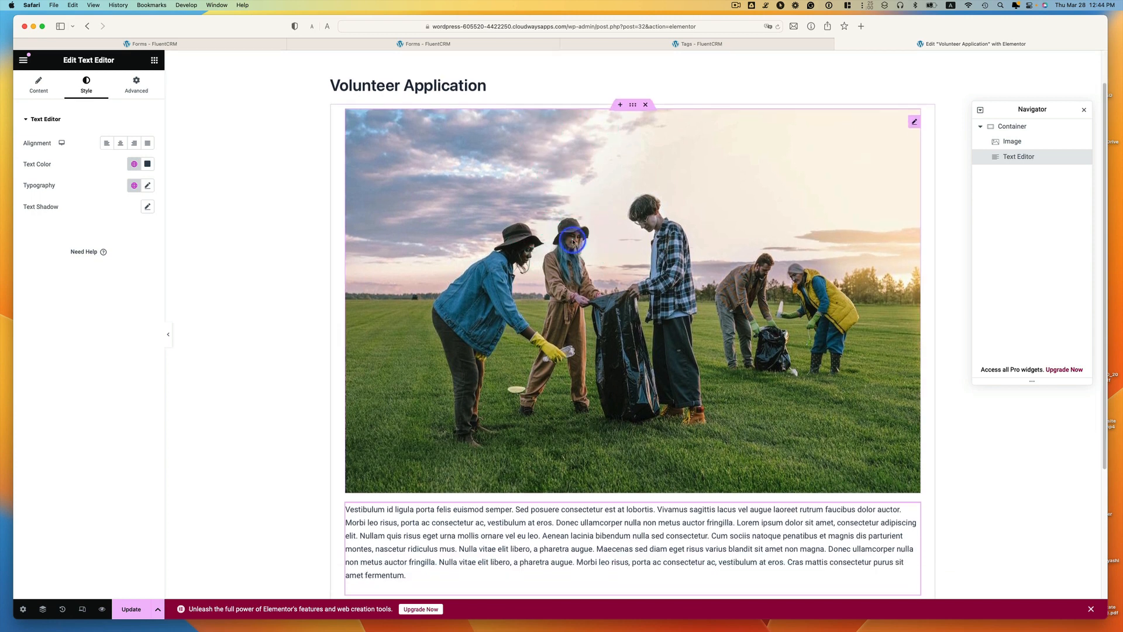
click(573, 241)
scroll(603, 398, down, 2)
click(605, 497)
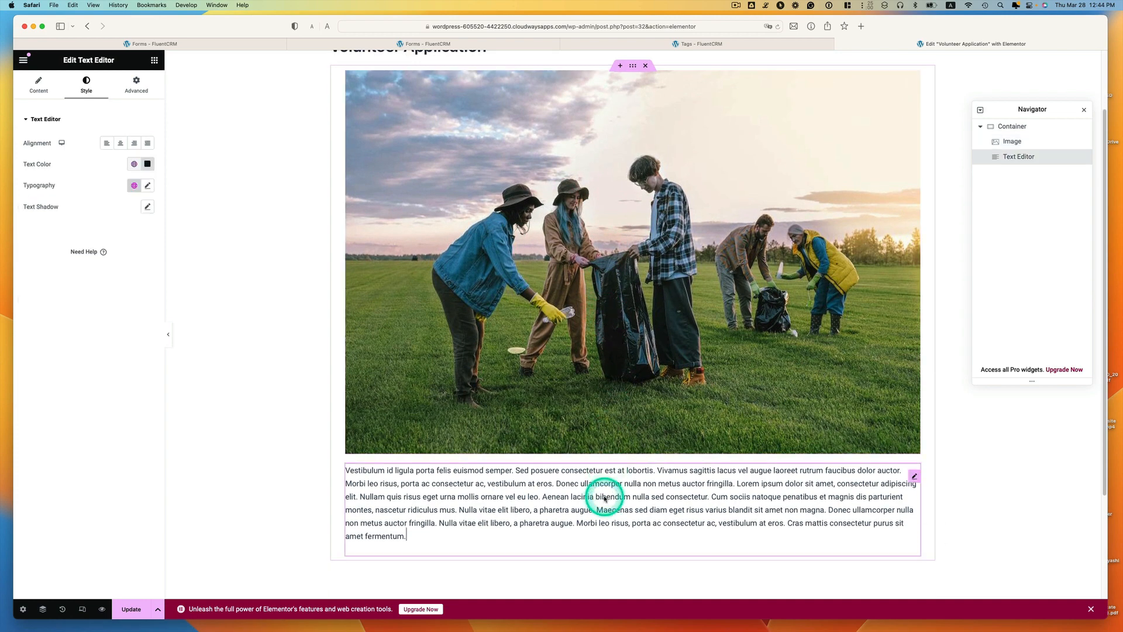
scroll(604, 497, down, 5)
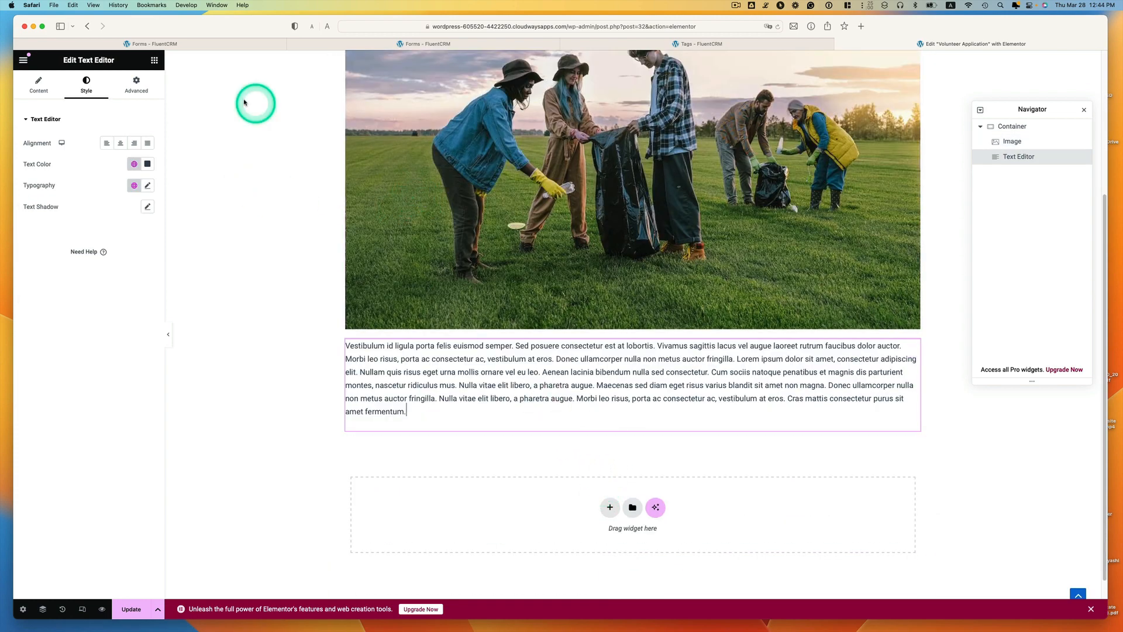
click(154, 61)
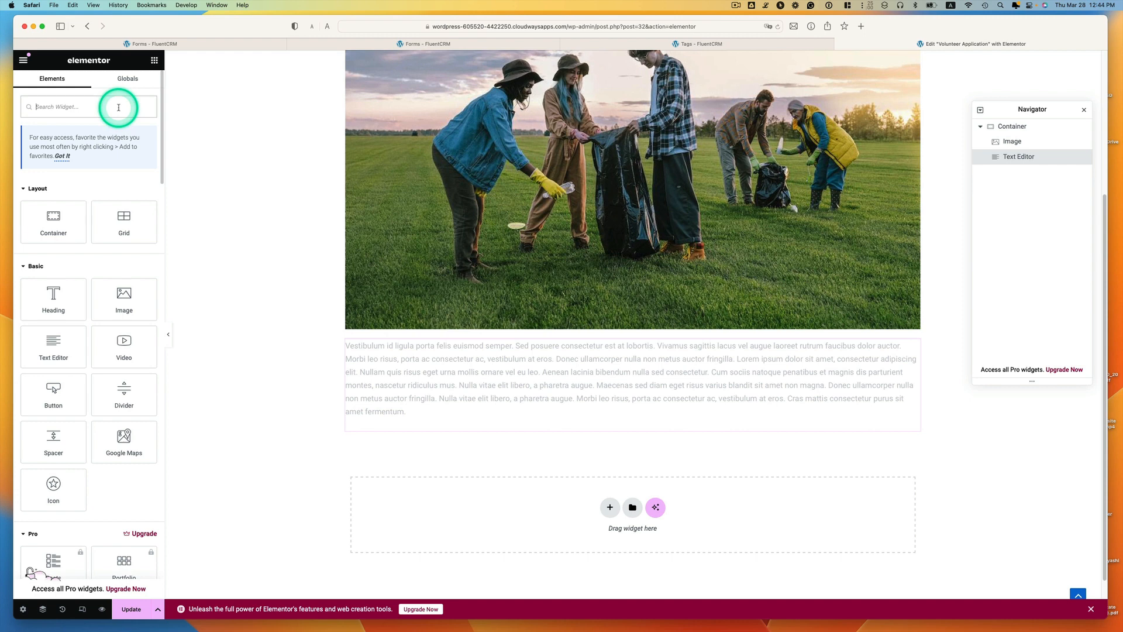
text(short)
drag(53, 191, 469, 457)
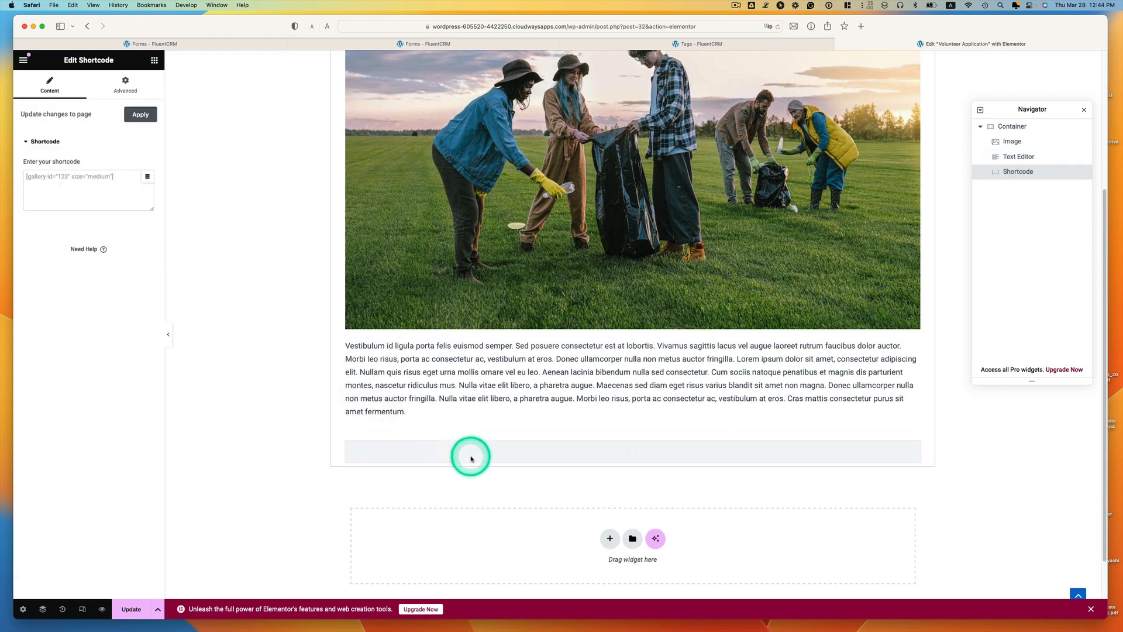
Step: Copy the volunteer sign up form's shortcode from FluentCRM, enter [fluentform id="5"] in the Shortcode widget, and update the page
click(412, 43)
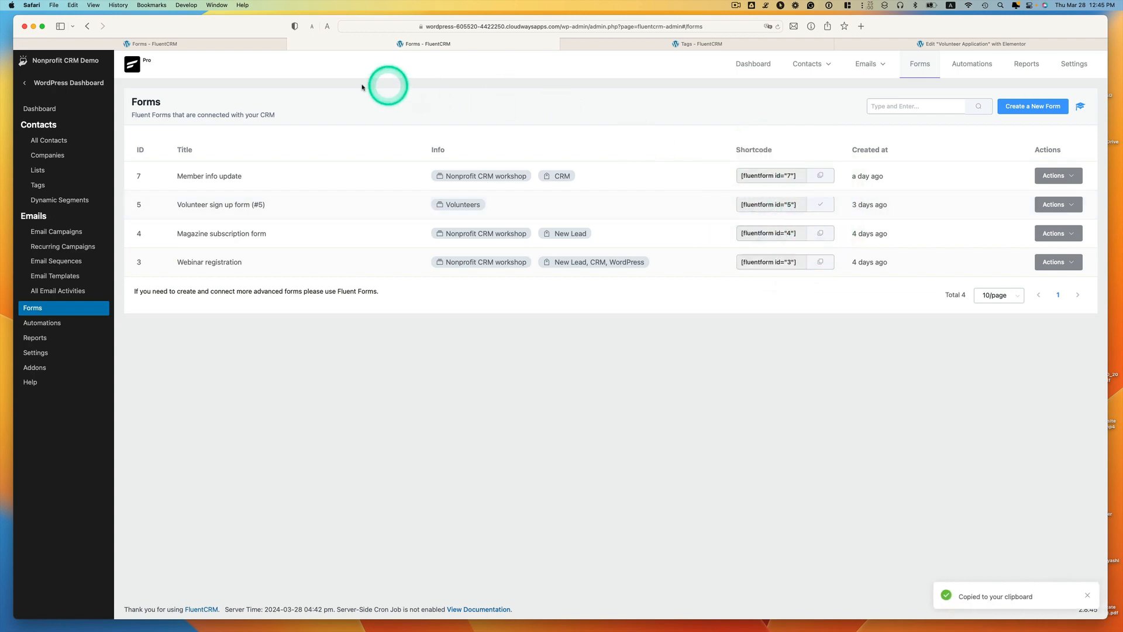
click(217, 45)
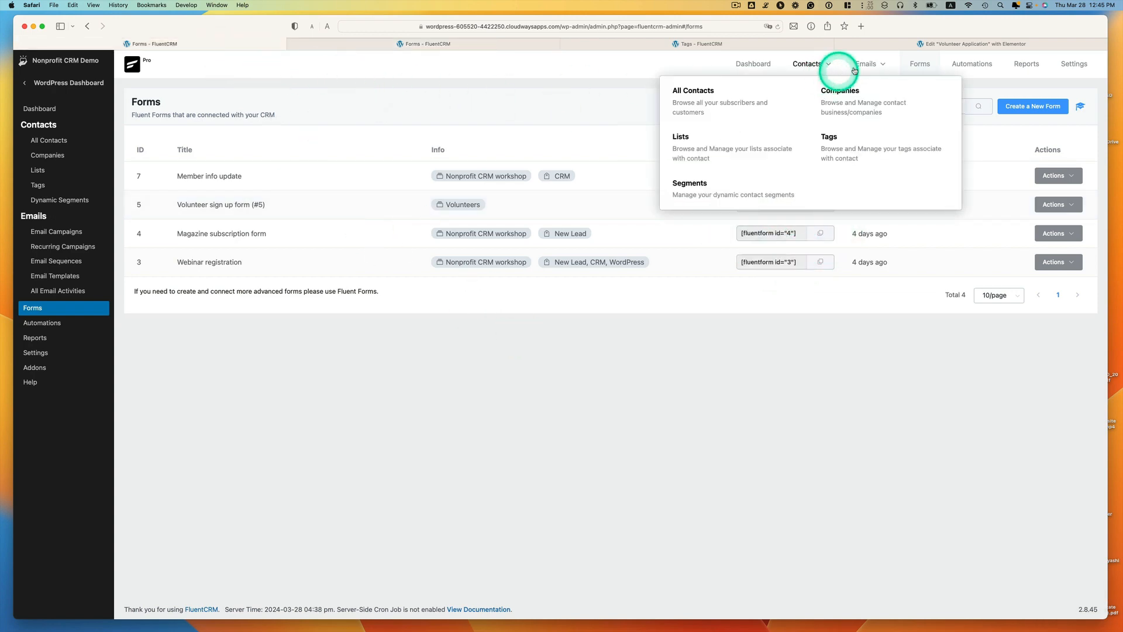
click(918, 43)
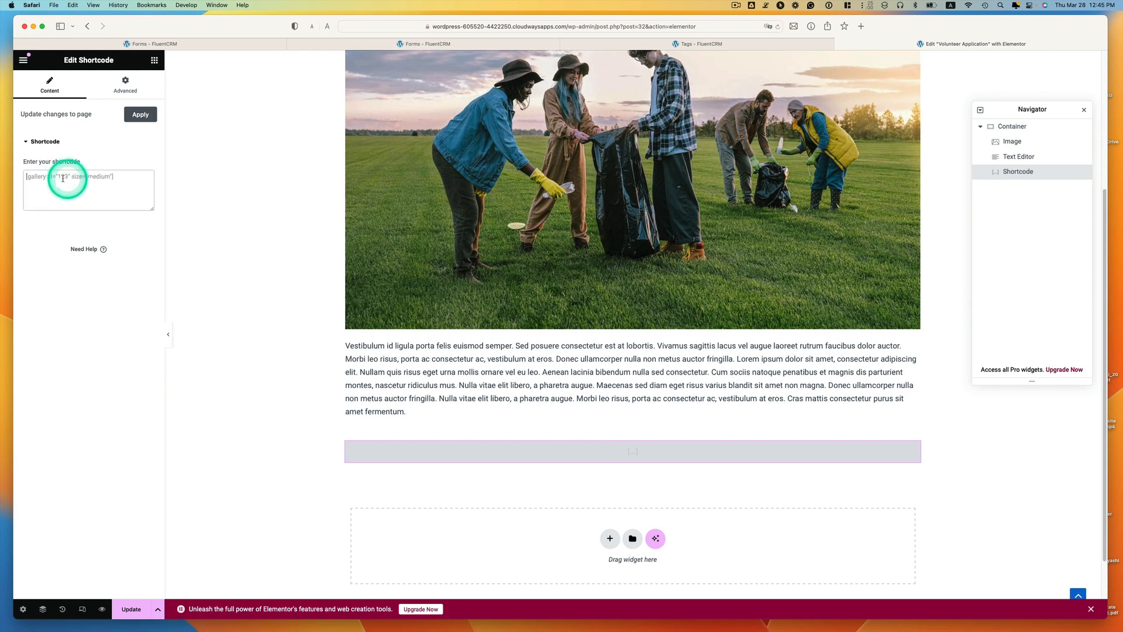
key(super+v)
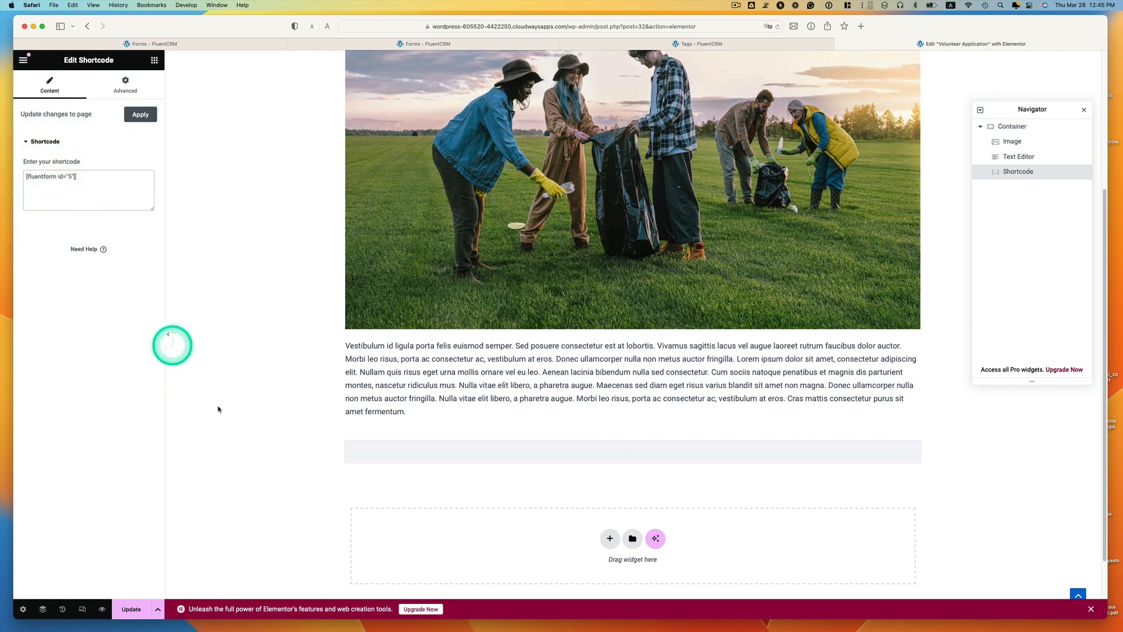
scroll(556, 476, down, 5)
scroll(573, 467, up, 1)
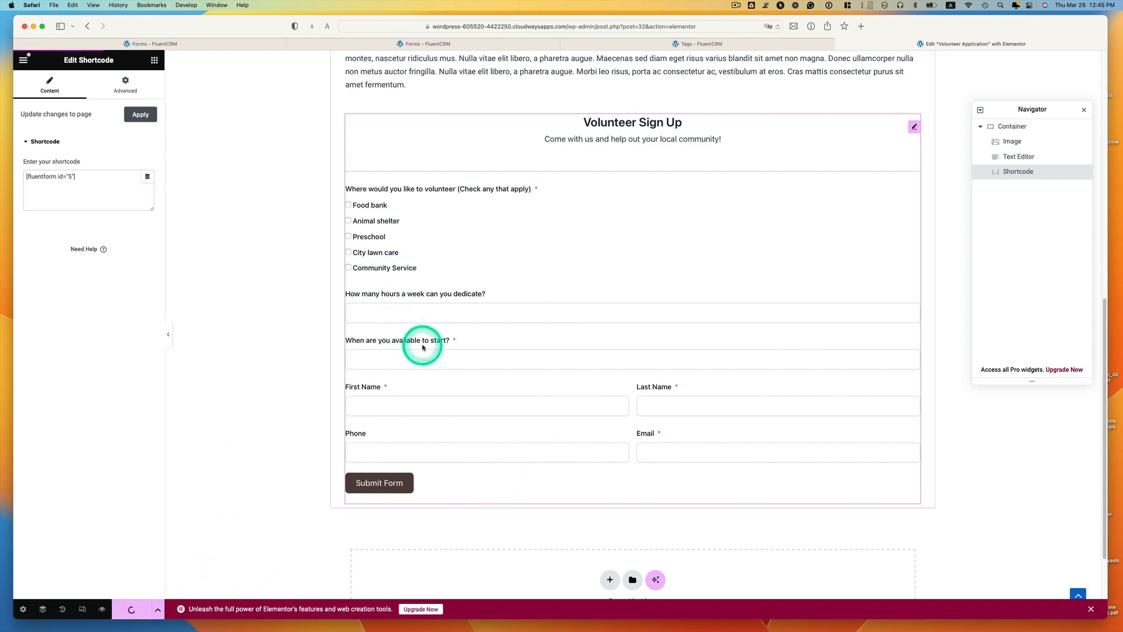
Step: Open the published Volunteer Application page in a new tab and examine the embedded sign-up form
click(25, 64)
right_click(71, 272)
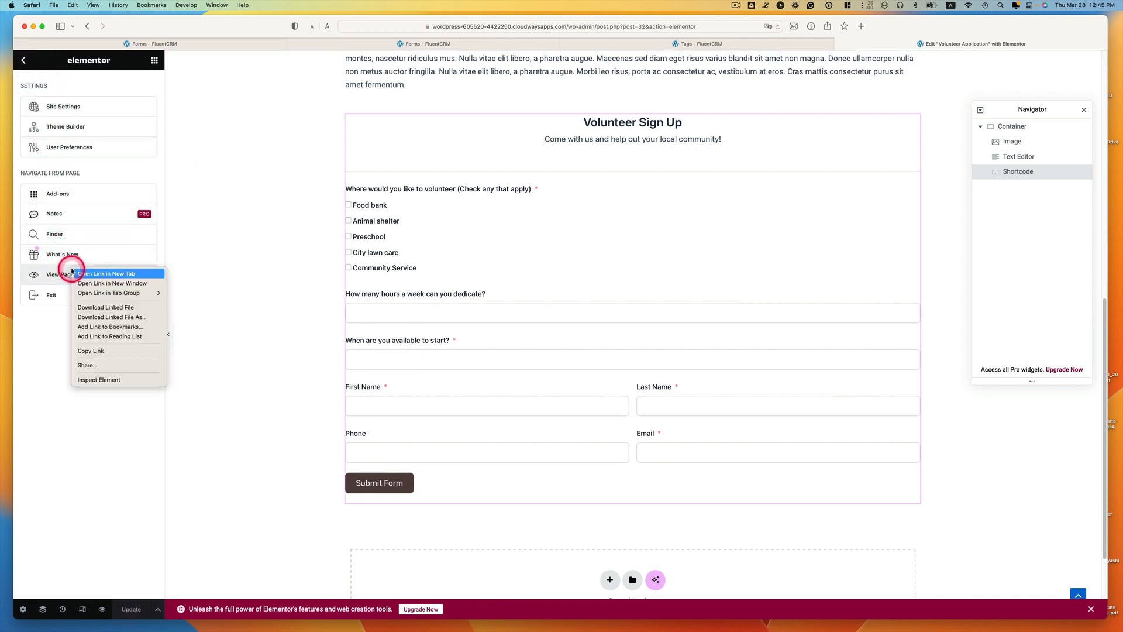
click(120, 273)
click(915, 45)
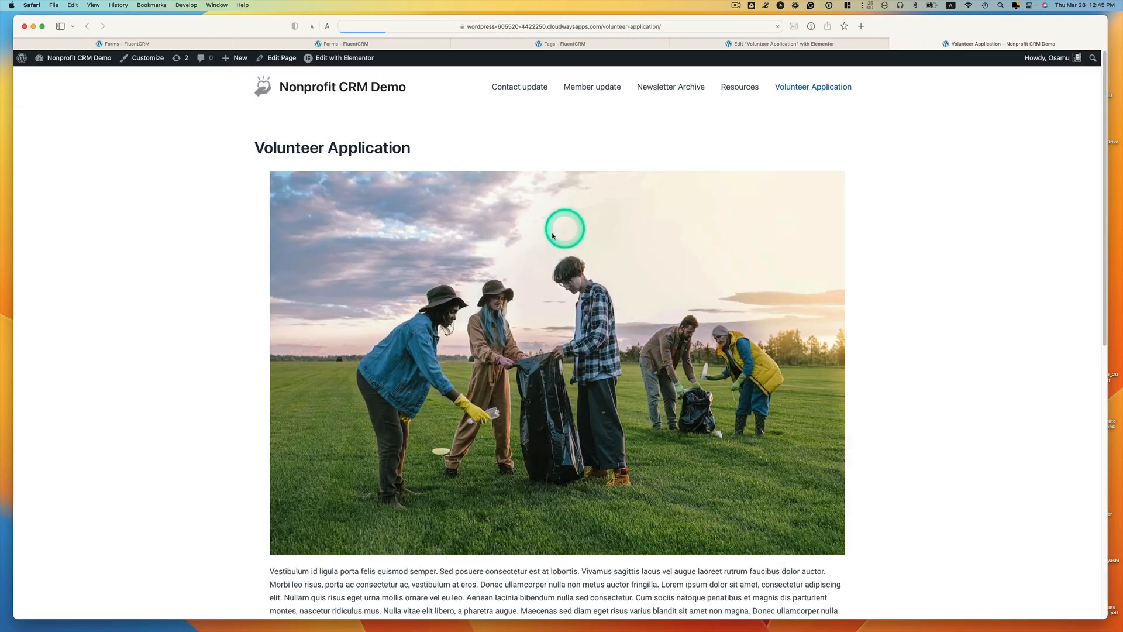
scroll(412, 263, down, 10)
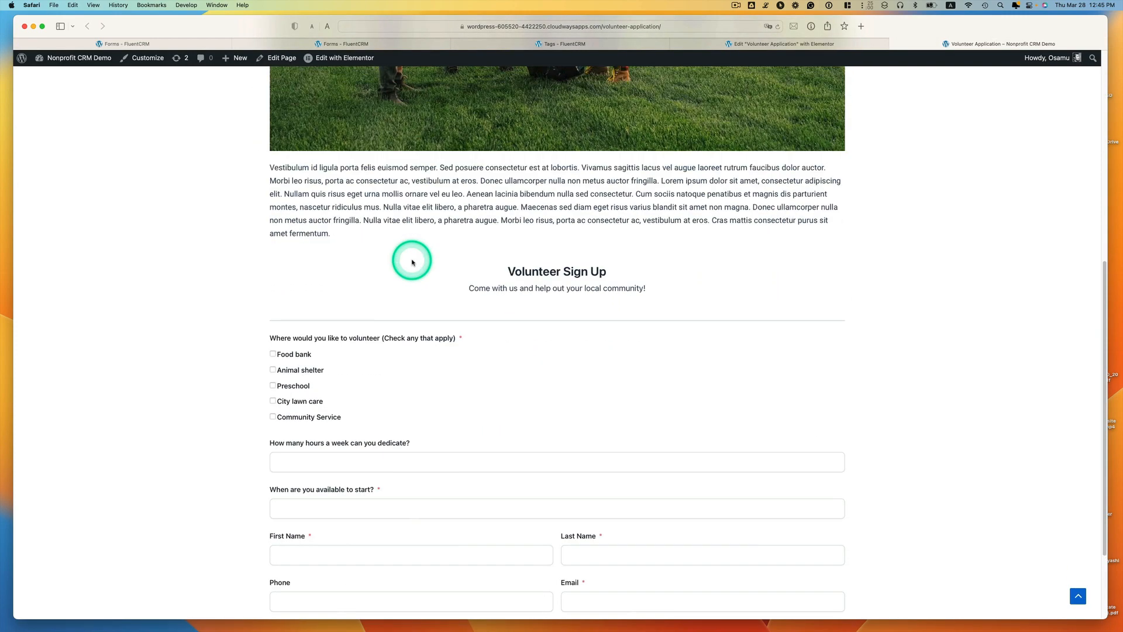
scroll(445, 339, down, 1)
scroll(760, 281, up, 7)
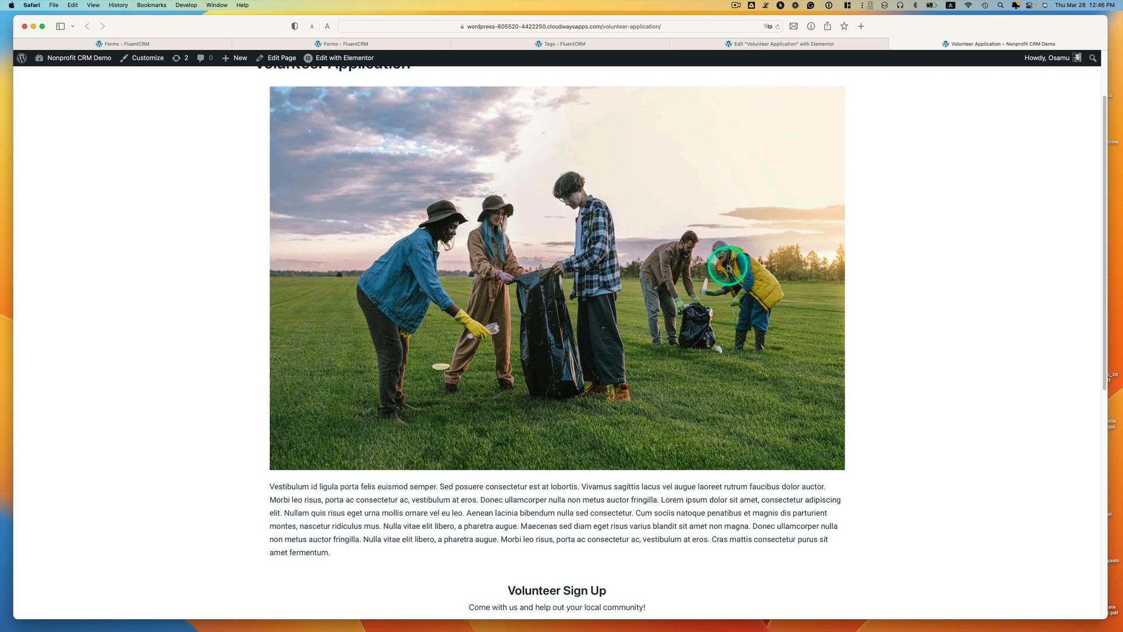
Step: Copy the Volunteer Application page's address and open it in a new private browsing window
click(677, 26)
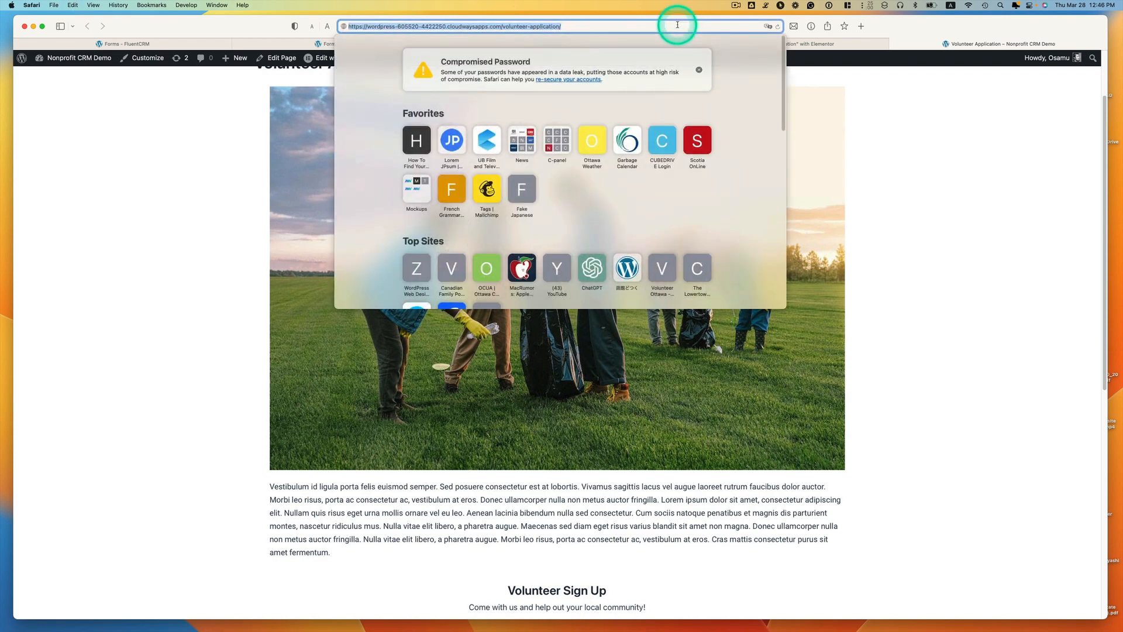
click(176, 181)
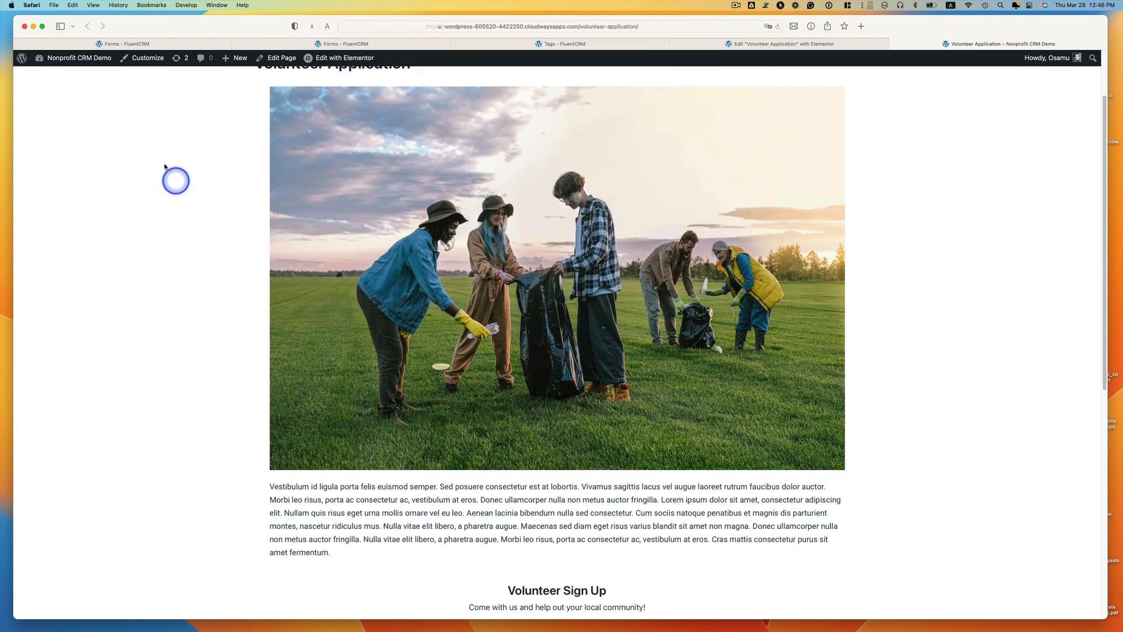
click(55, 5)
click(70, 28)
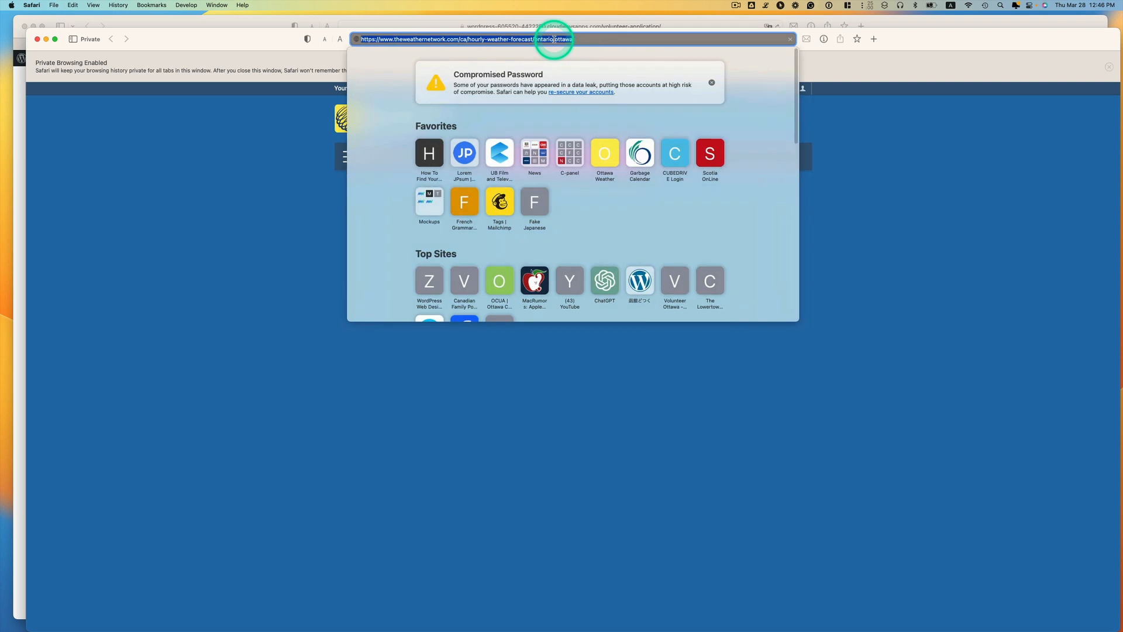
key(super+v)
key(Return)
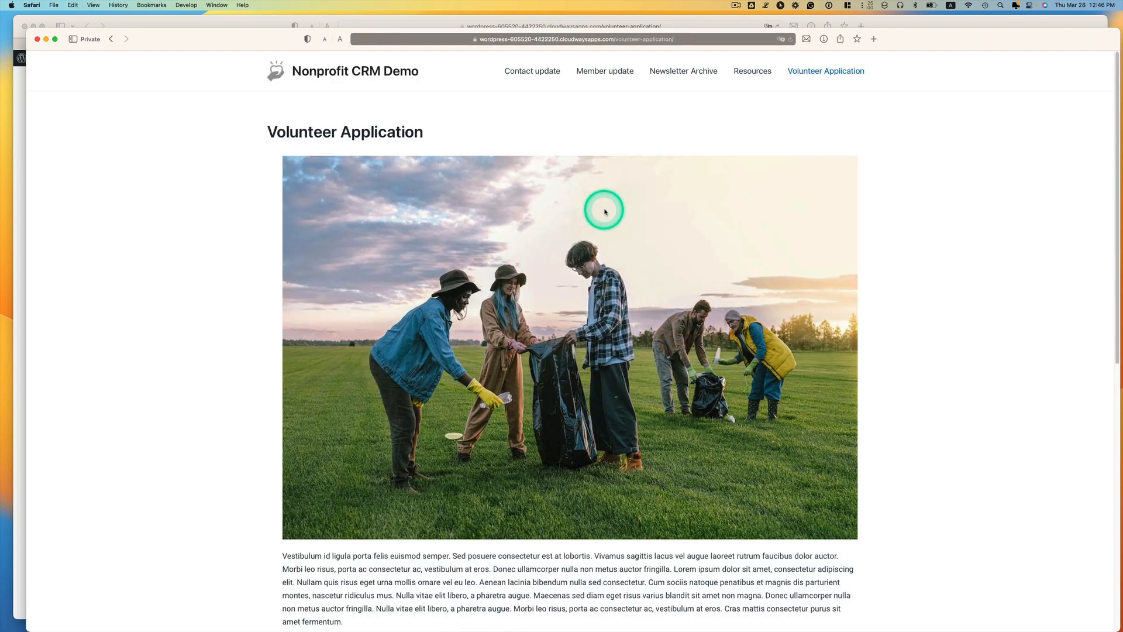
Step: In the Volunteer Sign Up form, choose Animal shelter, enter 4 hours a week, and set the start date to 04/03/2024
scroll(602, 208, down, 2)
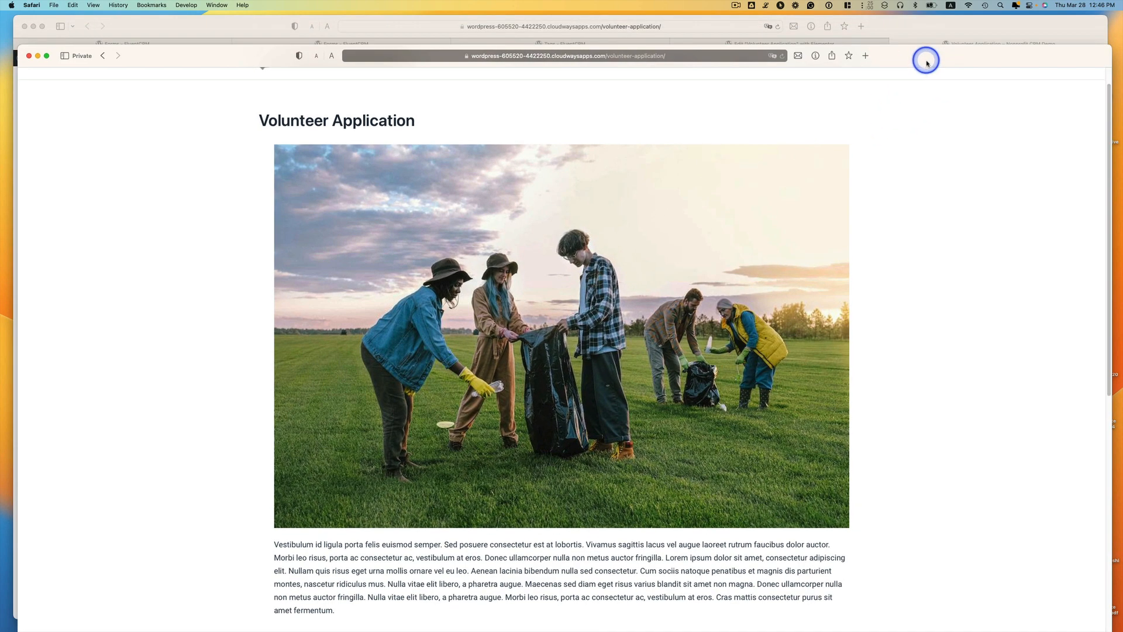
scroll(674, 227, down, 10)
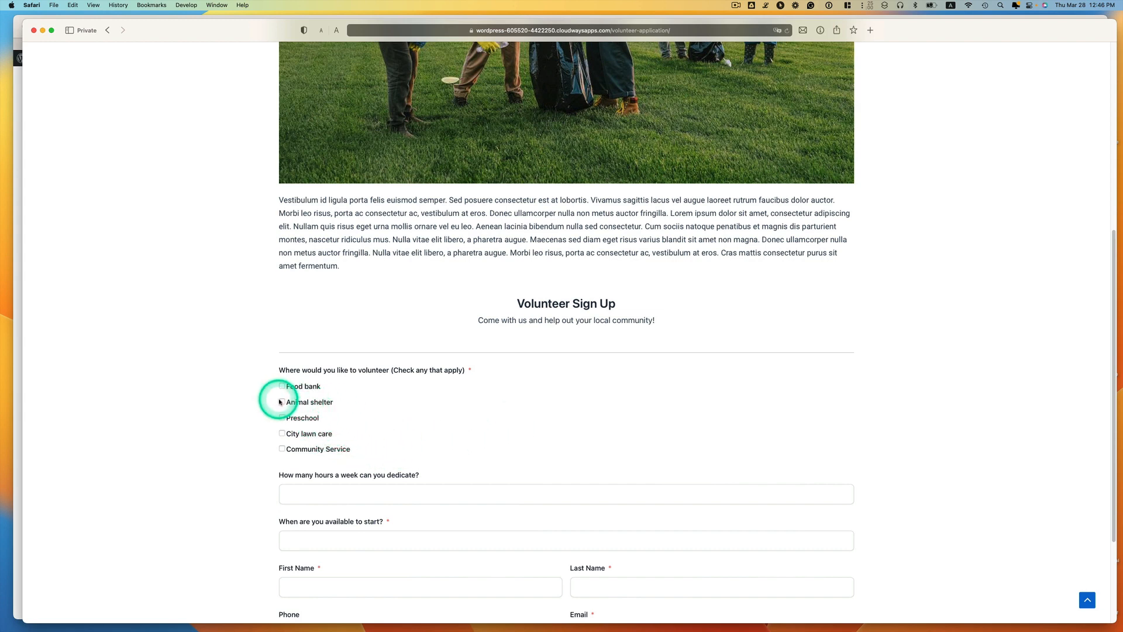
scroll(456, 412, down, 2)
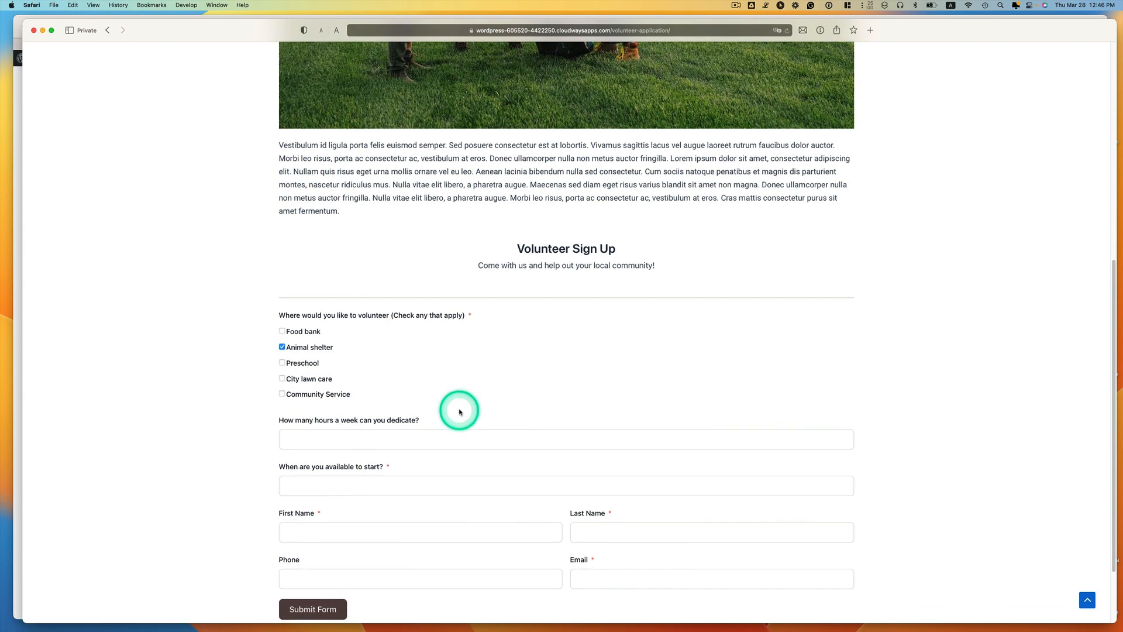
click(386, 427)
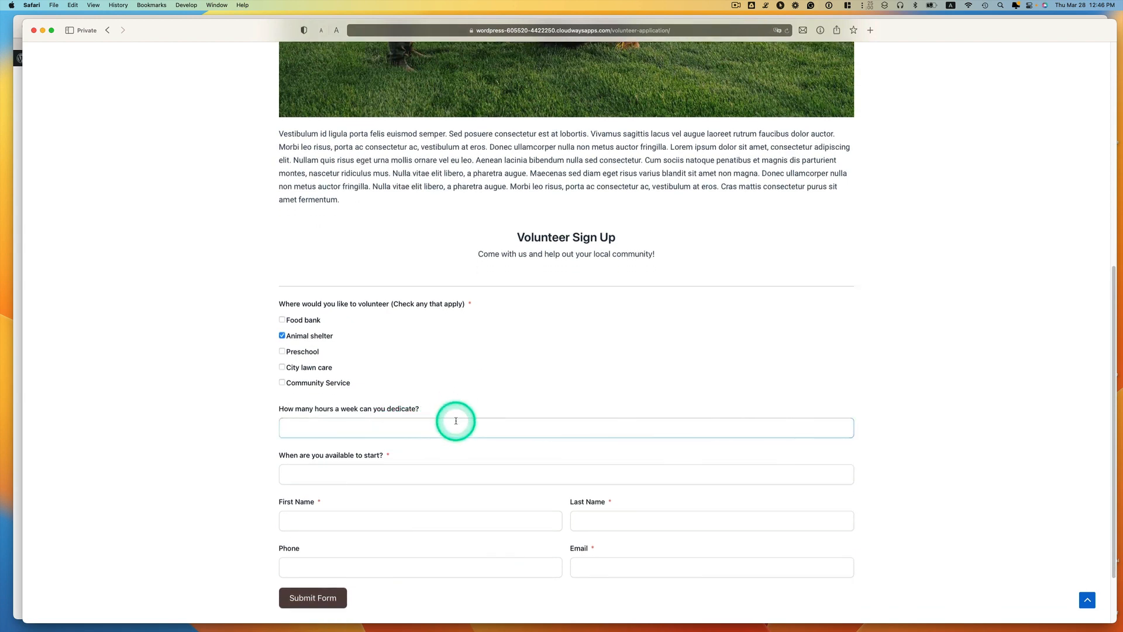
text(4)
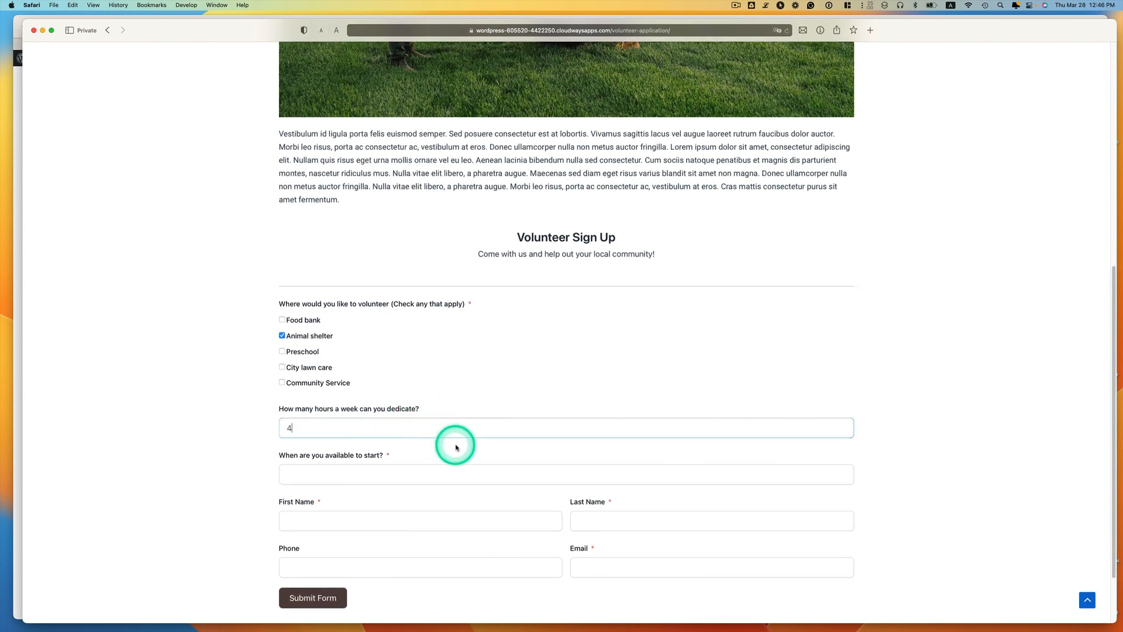
scroll(457, 446, down, 1)
click(455, 447)
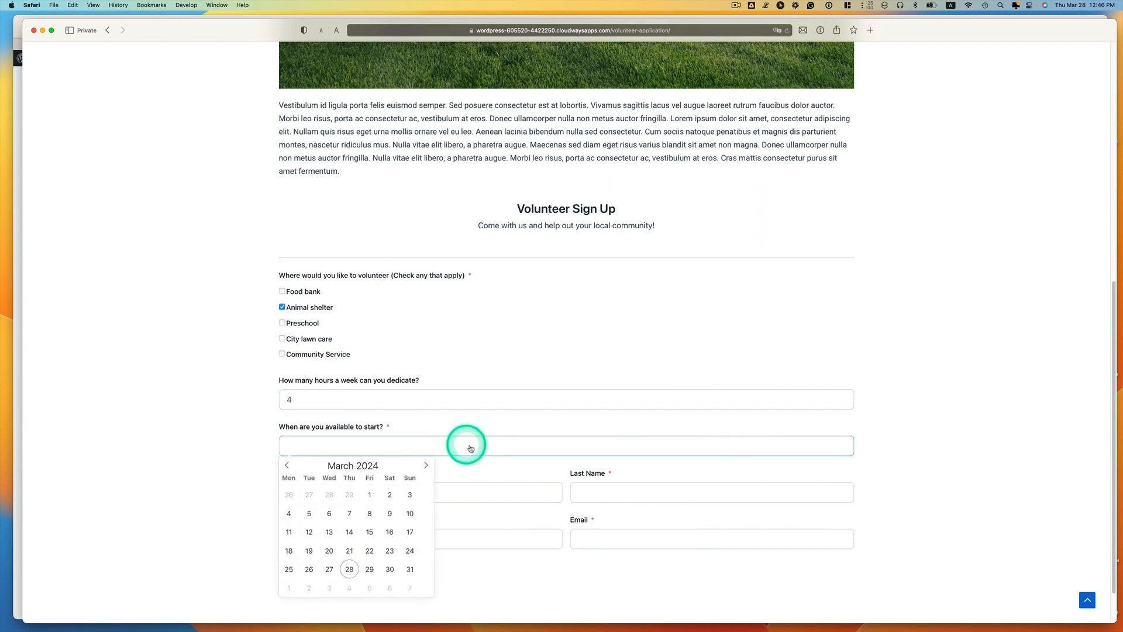
scroll(455, 446, down, 2)
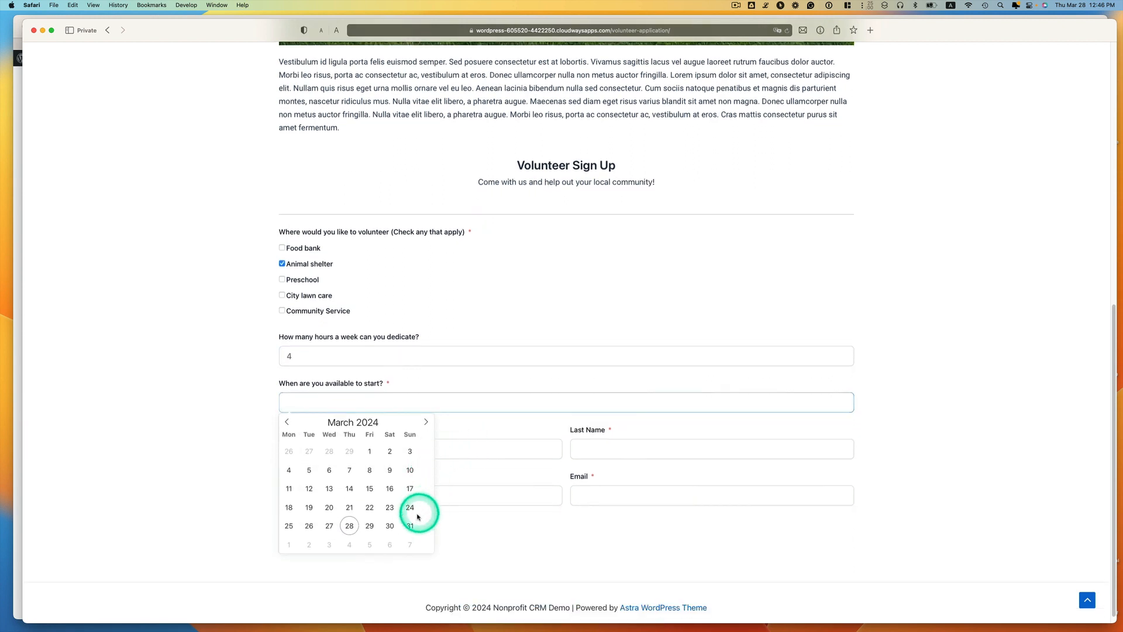
click(330, 545)
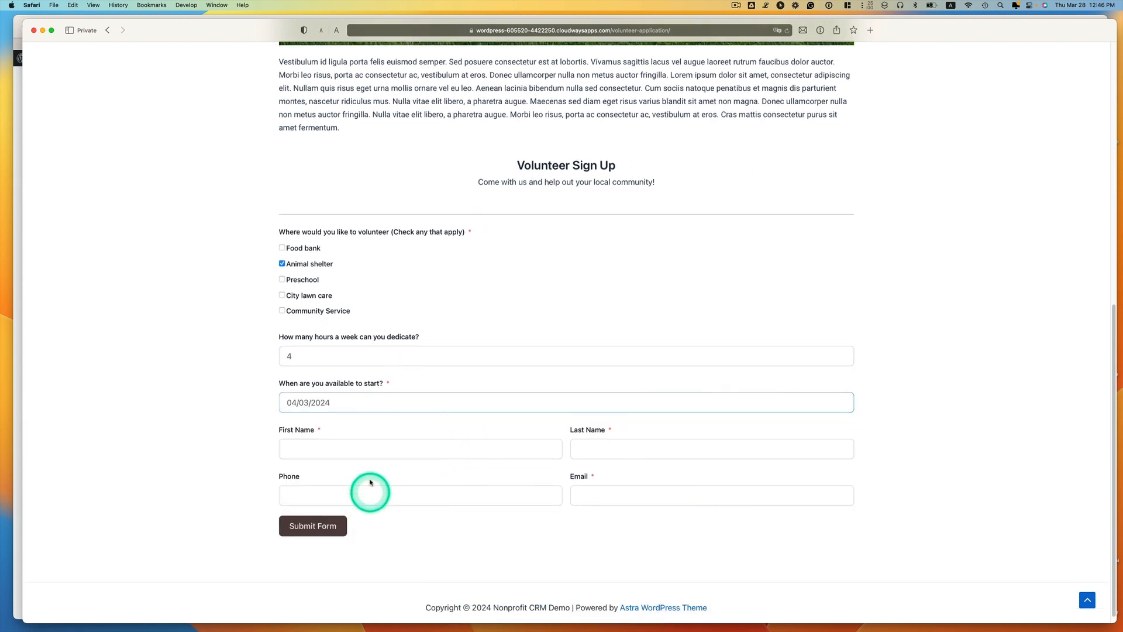
Step: Enter the volunteer's first name, last name, phone number and email address, and submit the sign-up form
click(338, 454)
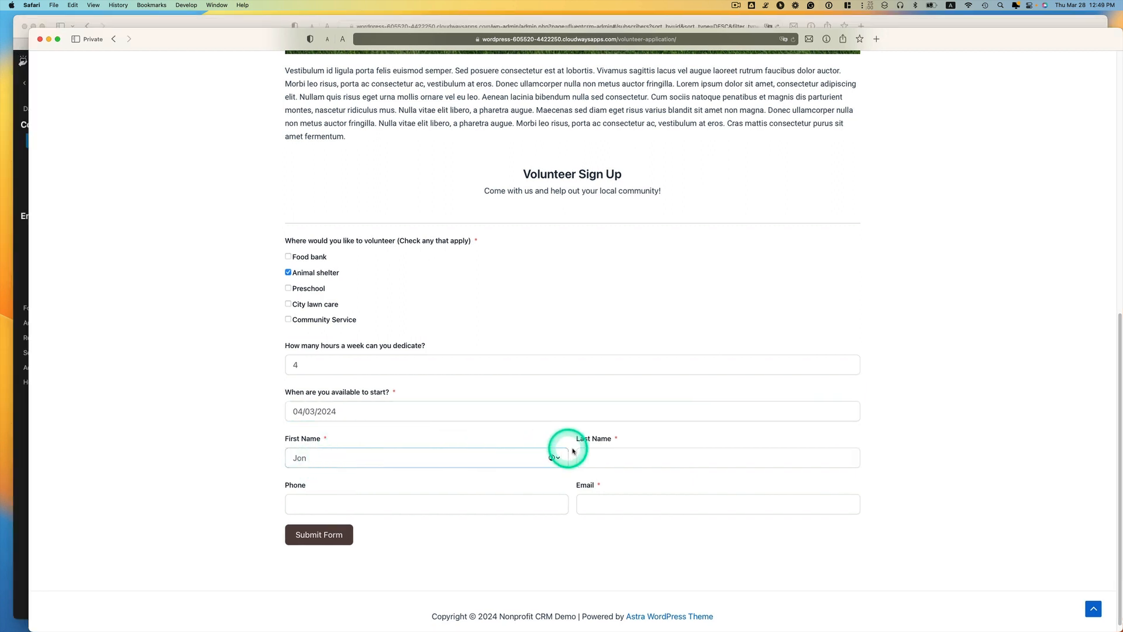
click(588, 457)
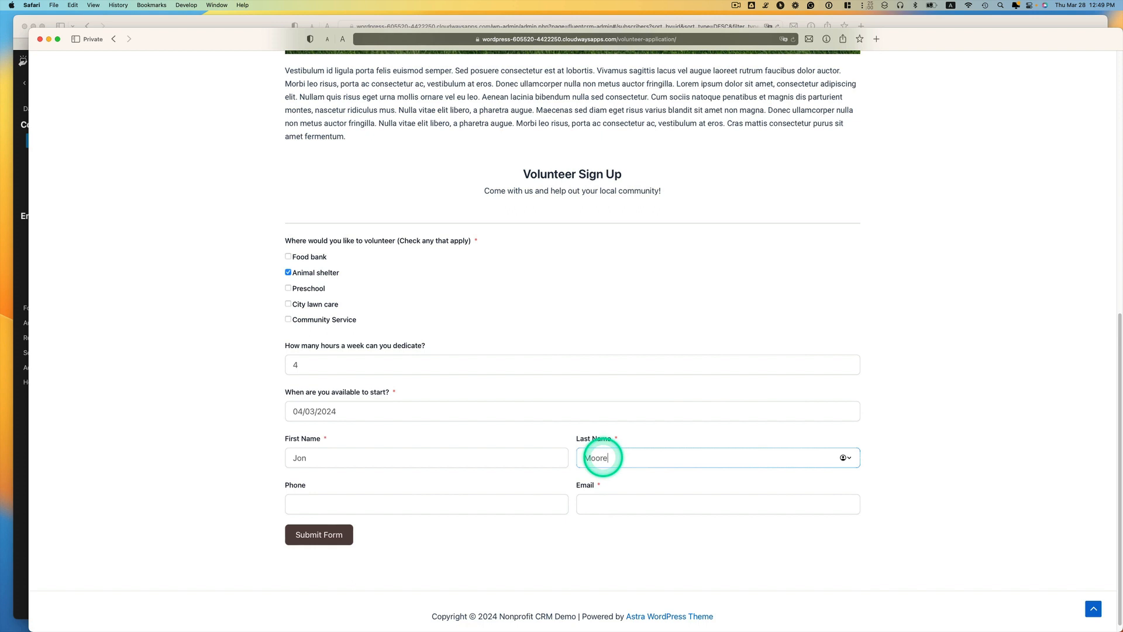
click(402, 505)
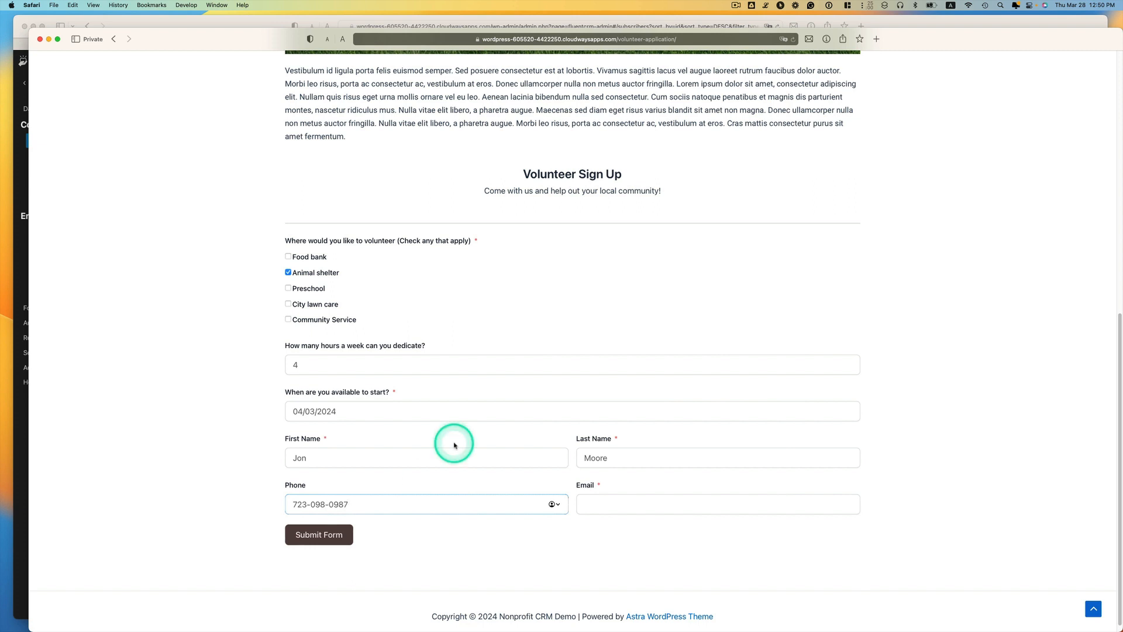
click(602, 501)
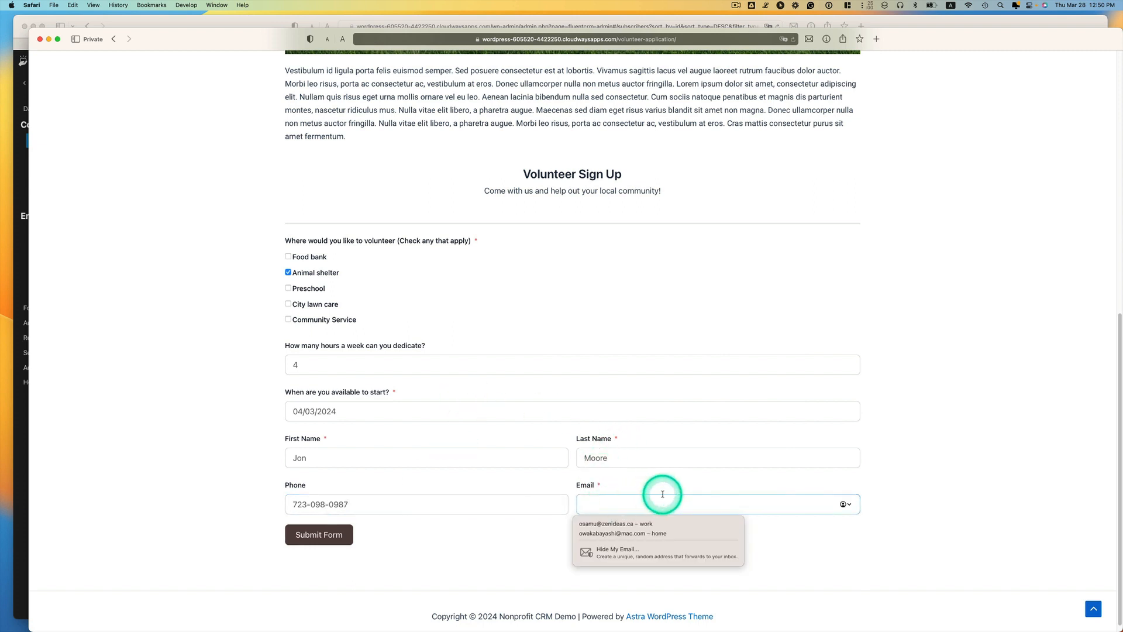
text(J)
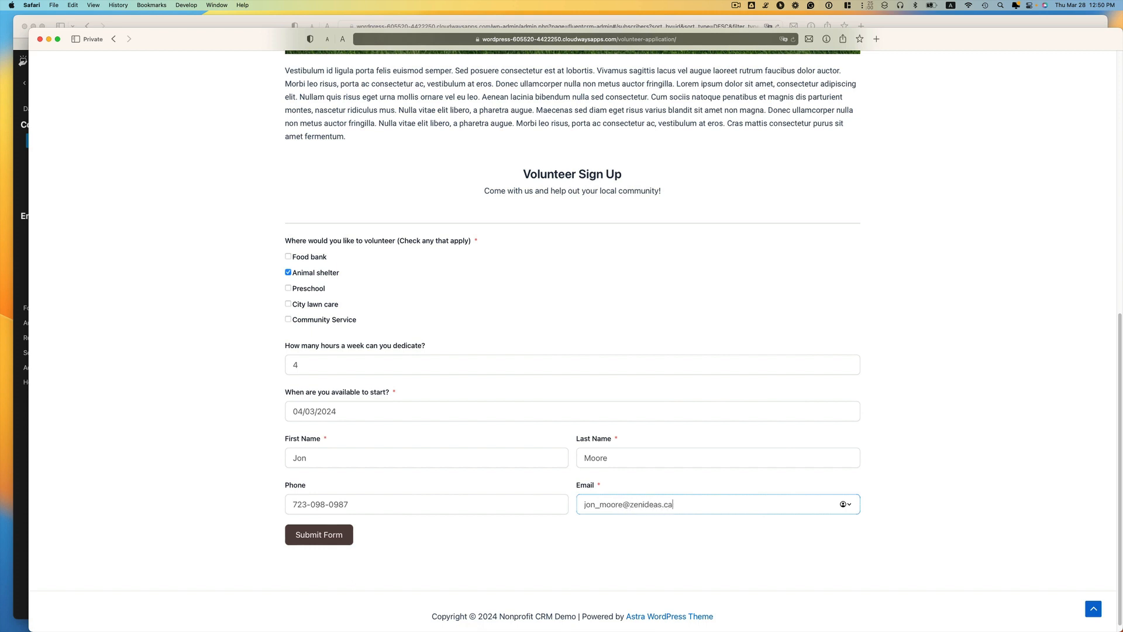
click(314, 536)
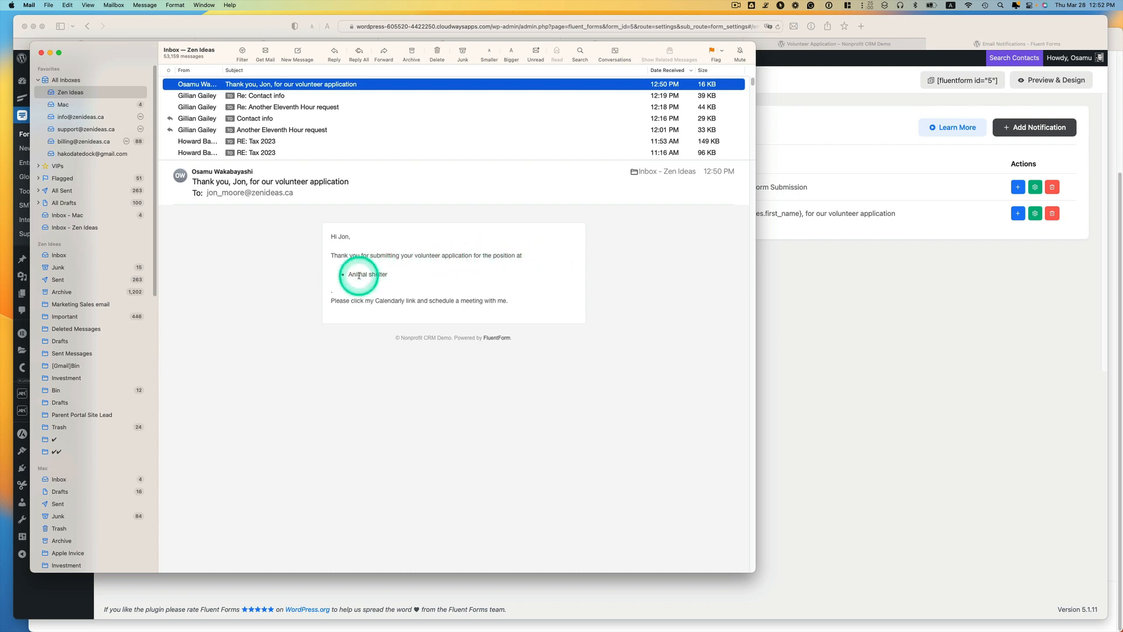
Step: In Mail, examine the volunteer position and the Calendarly link sentence in the received thank-you email
drag(386, 275, 348, 272)
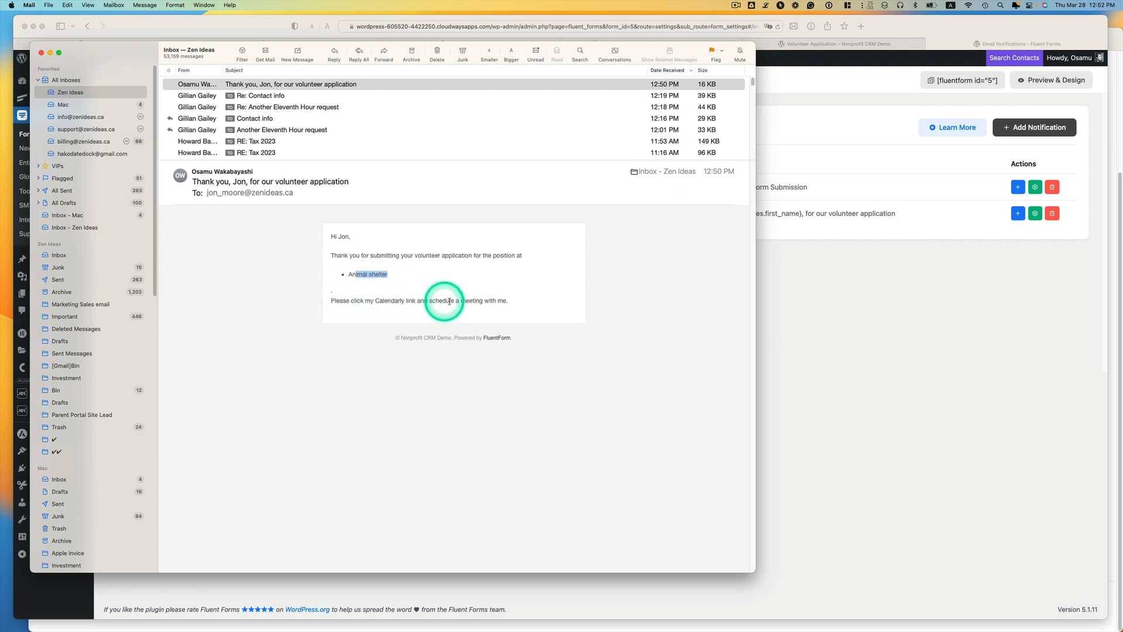
drag(415, 301, 383, 300)
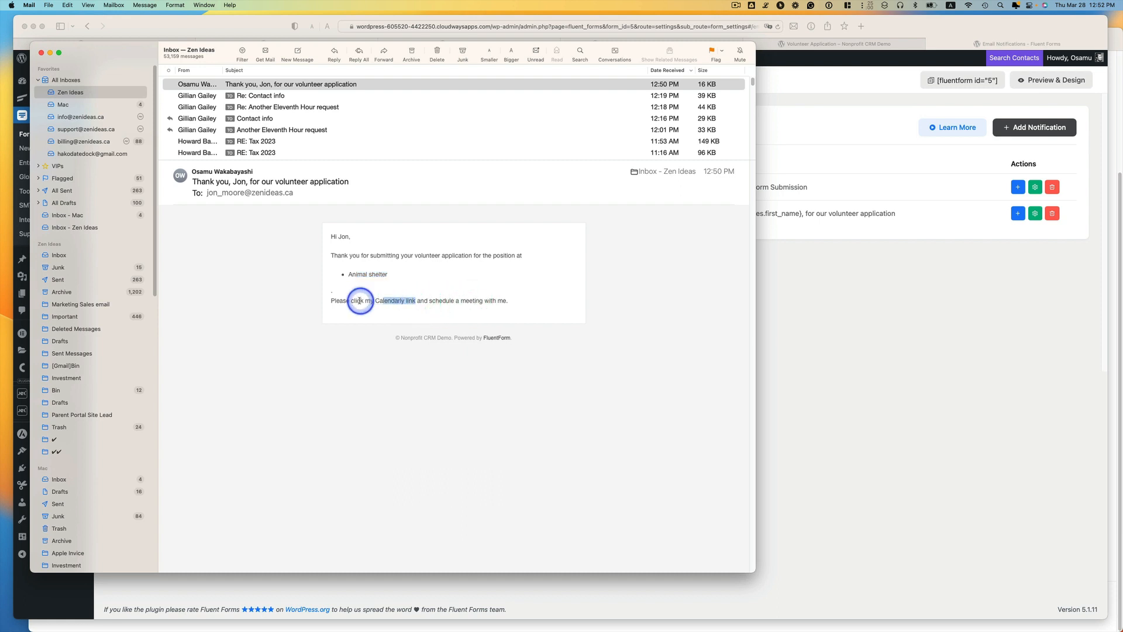
click(539, 283)
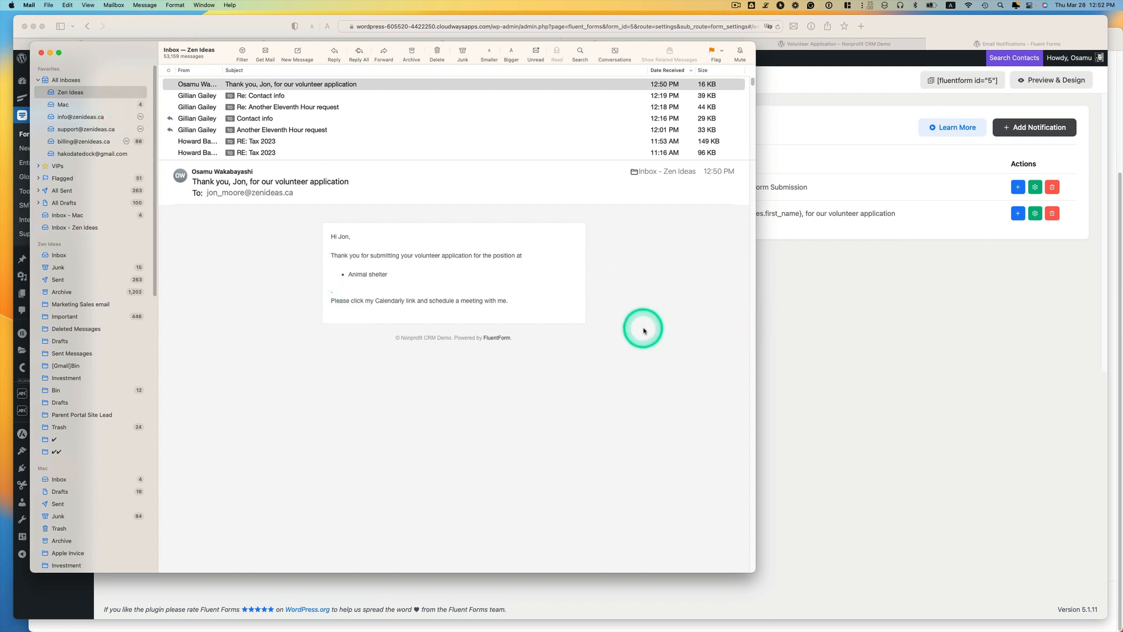
Step: Back in Fluent Forms, set the Admin Notification Email's recipient to the administrator's email address and save the notification
click(796, 320)
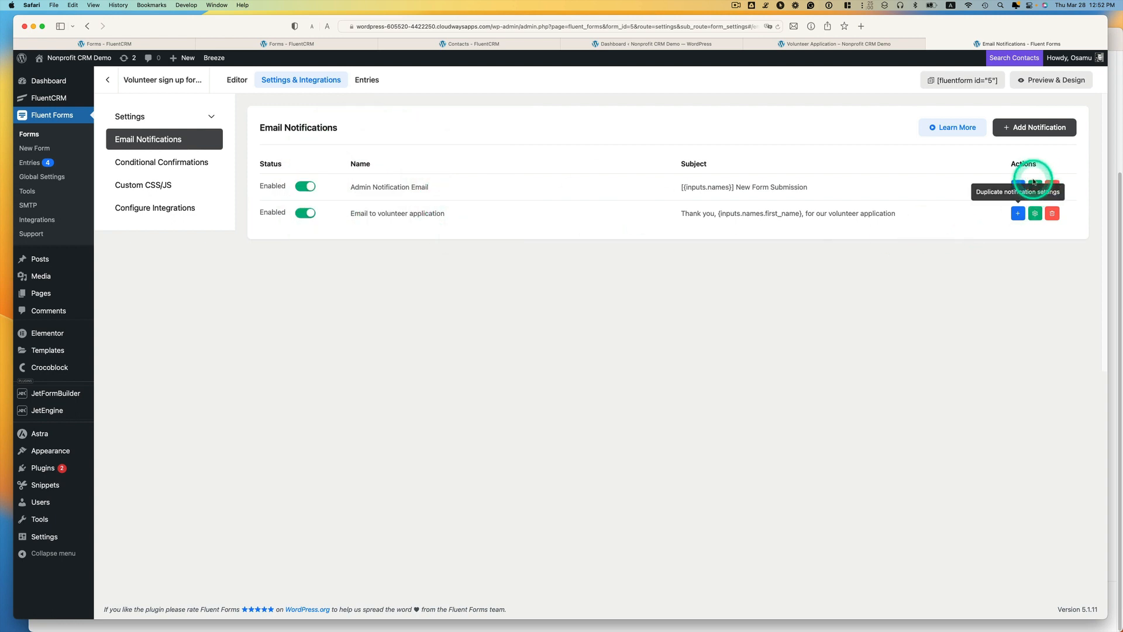
click(1035, 184)
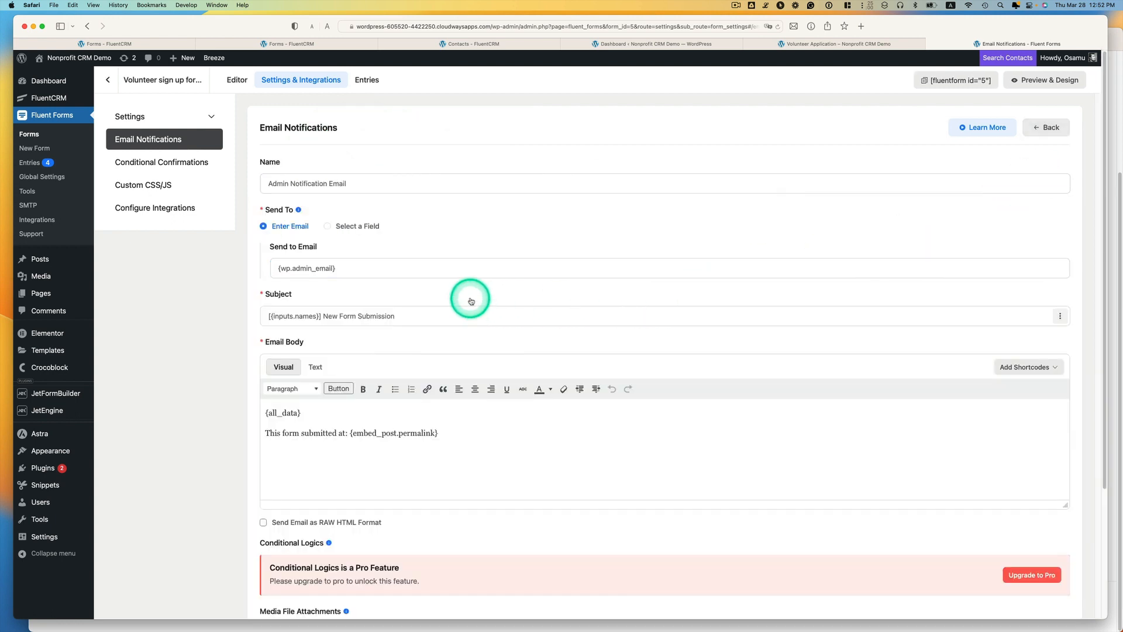
click(304, 268)
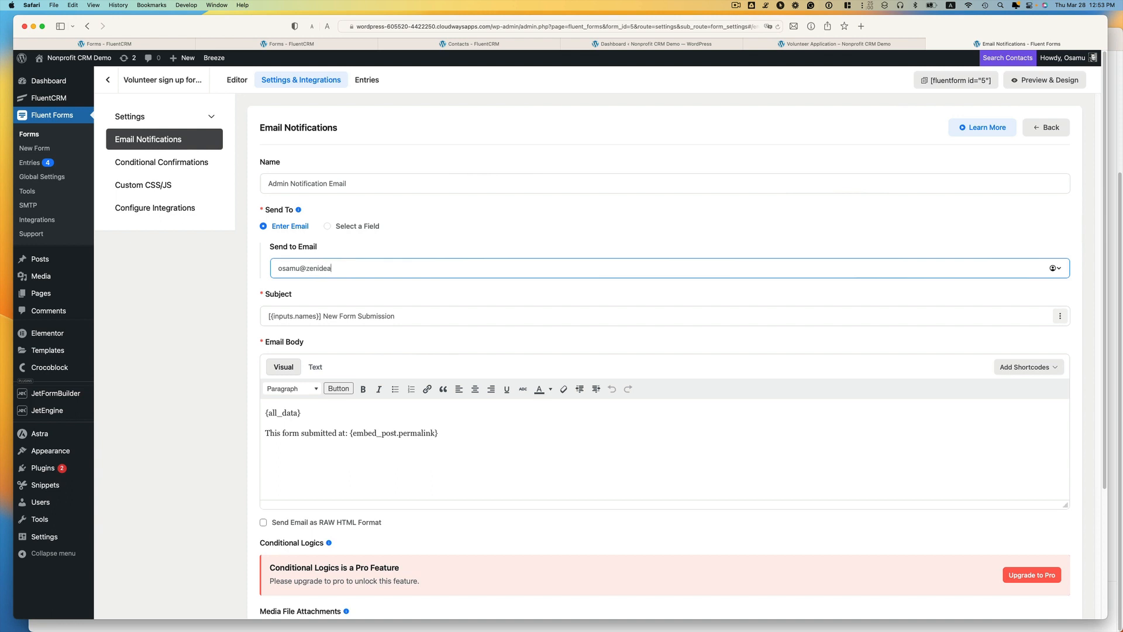
click(452, 256)
scroll(356, 293, down, 5)
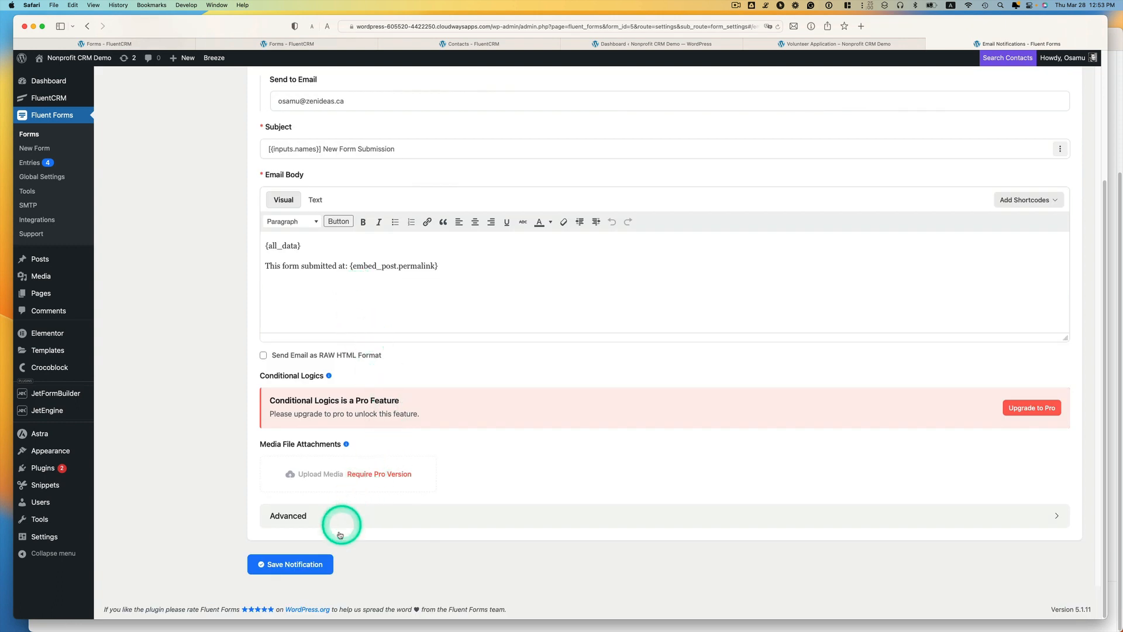
click(309, 563)
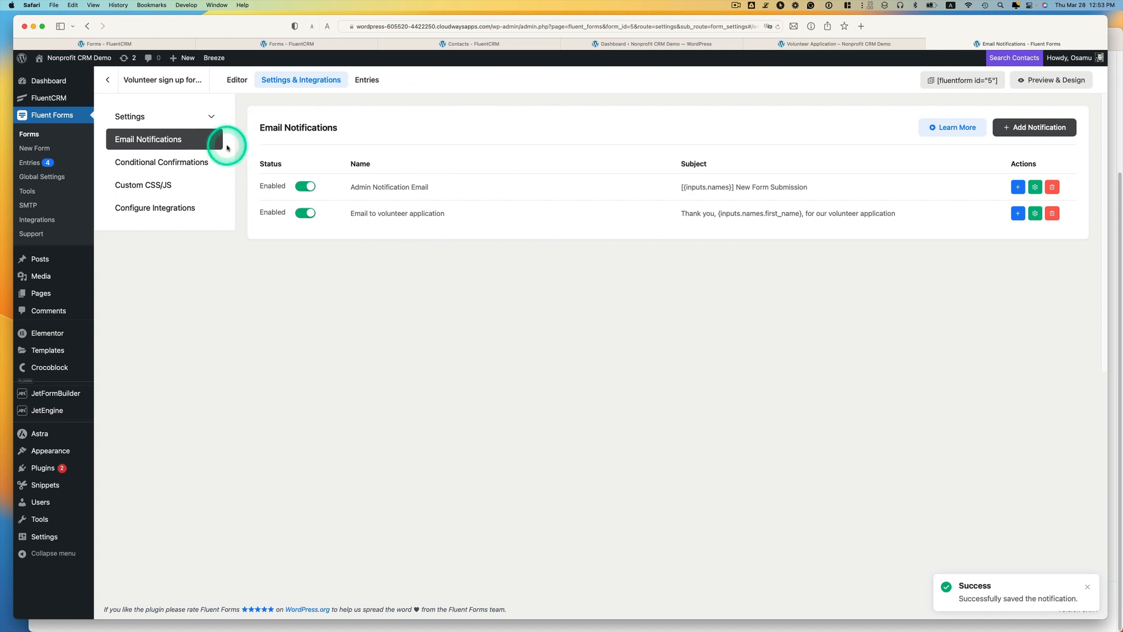
Step: Open the new volunteer's contact record in FluentCRM and examine its list, tag and phone number
mouse_move(50, 97)
click(120, 100)
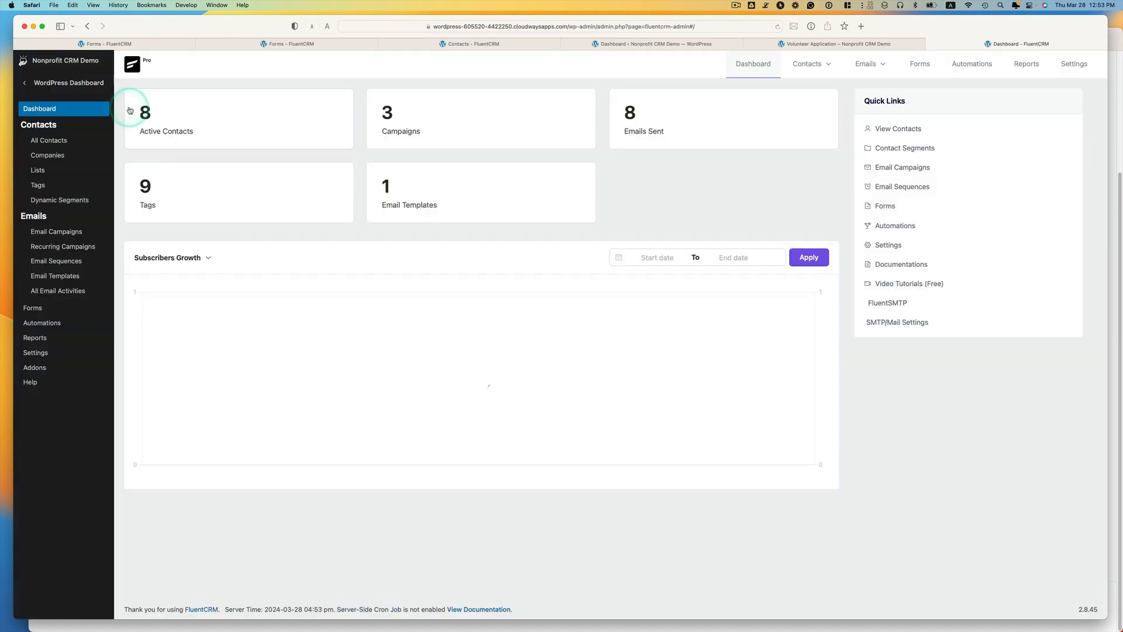
click(70, 144)
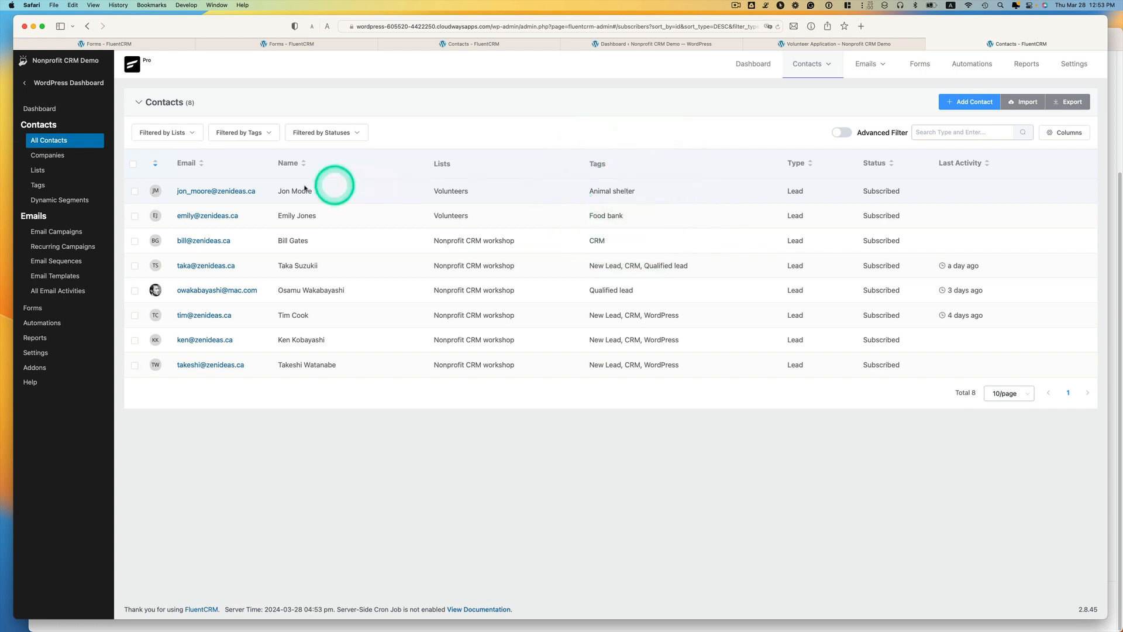
click(216, 191)
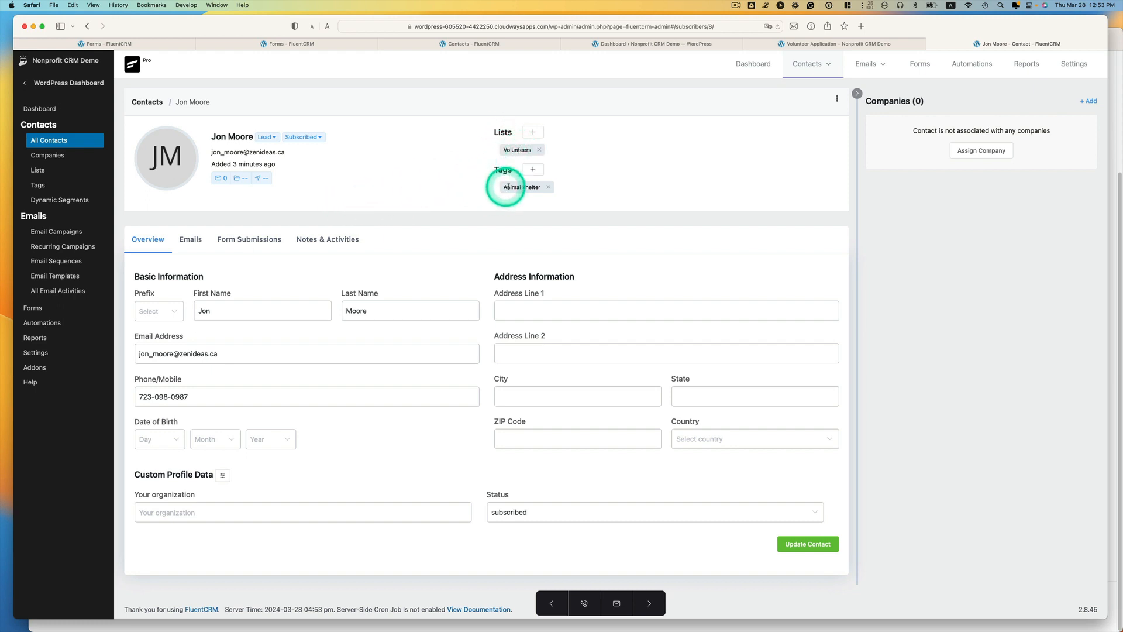
key(ctrl)
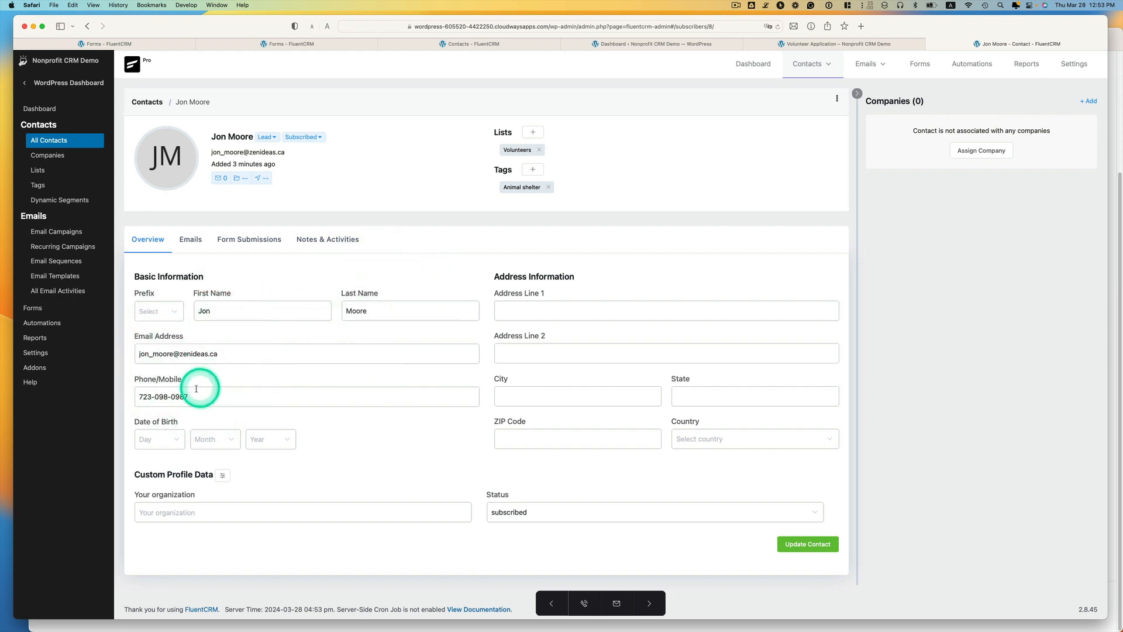
key(ctrl)
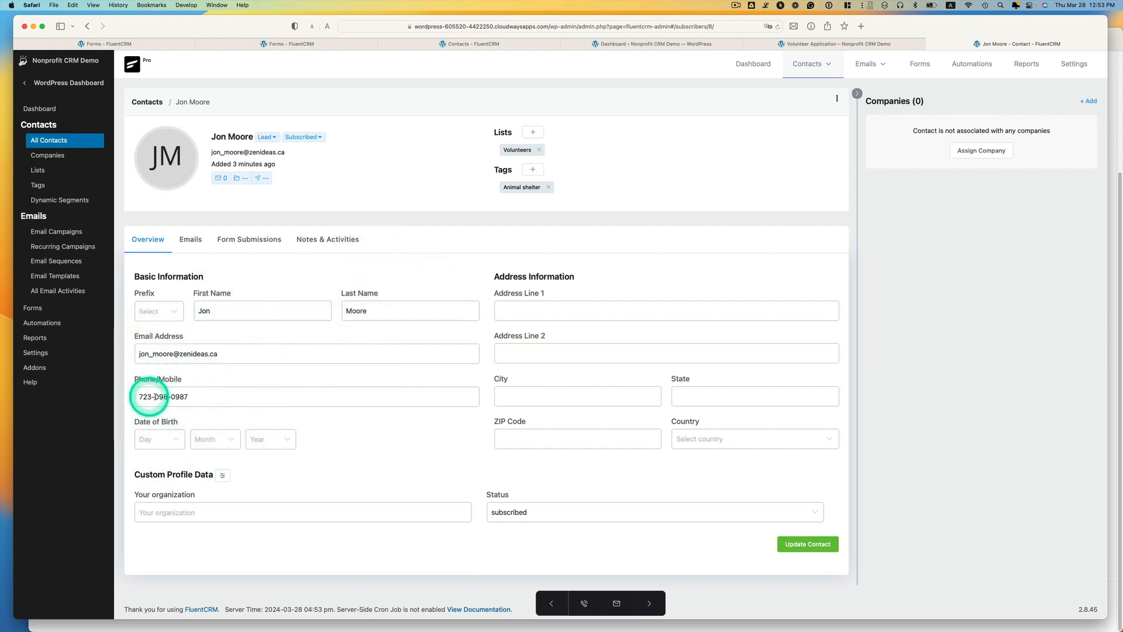
drag(193, 396, 110, 394)
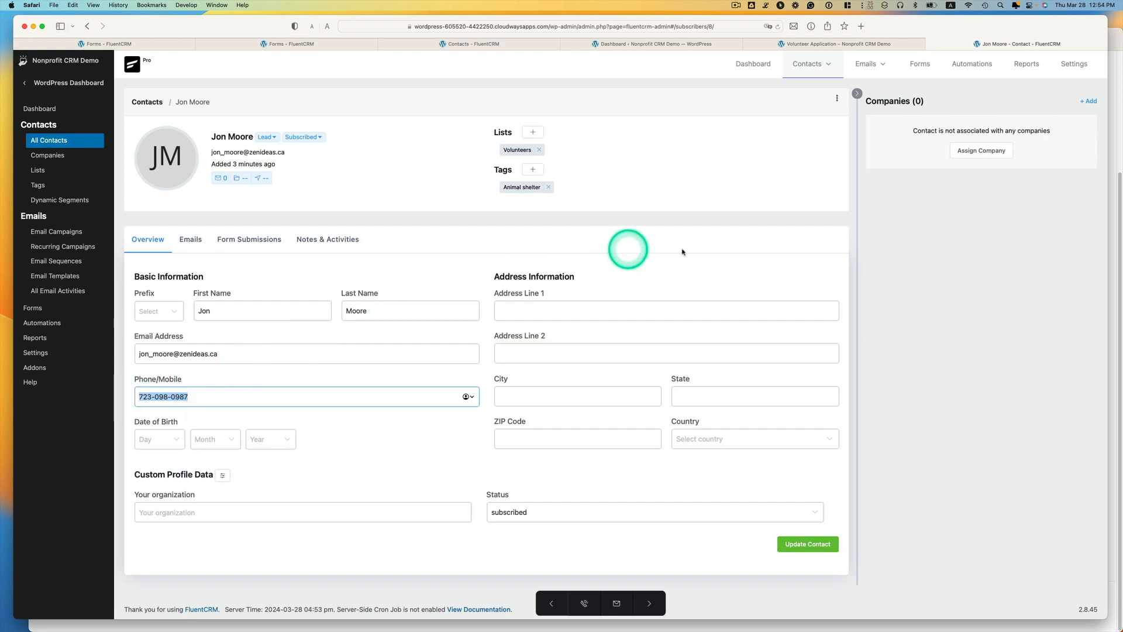
Step: Start a custom email to the new volunteer from the contact's email history and set its subject to "One more thing..."
click(198, 241)
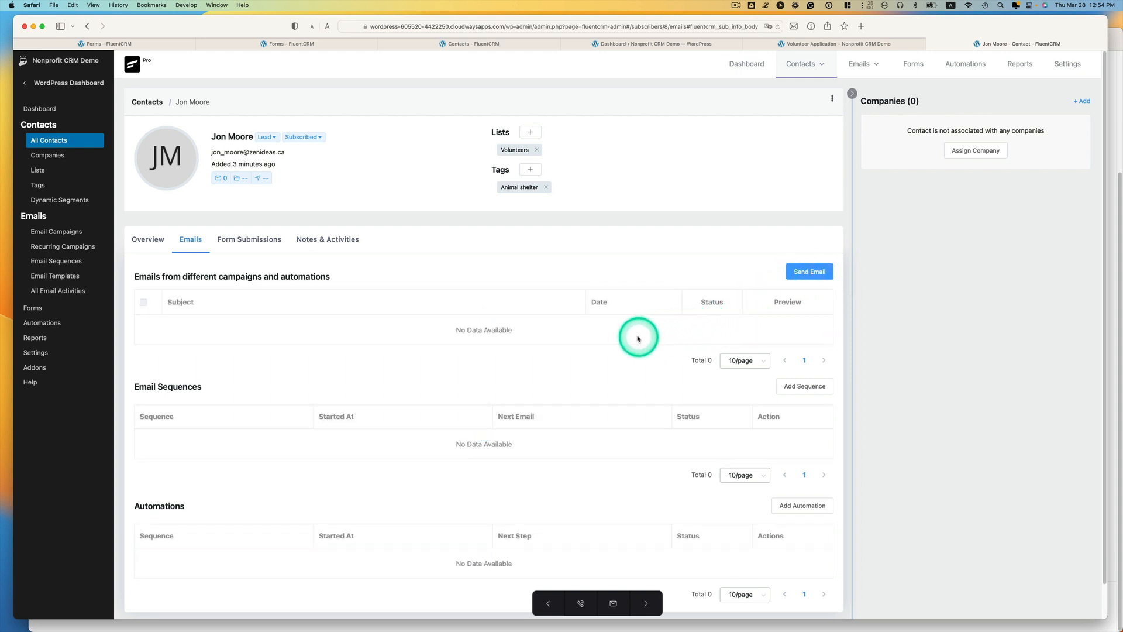
scroll(599, 349, down, 1)
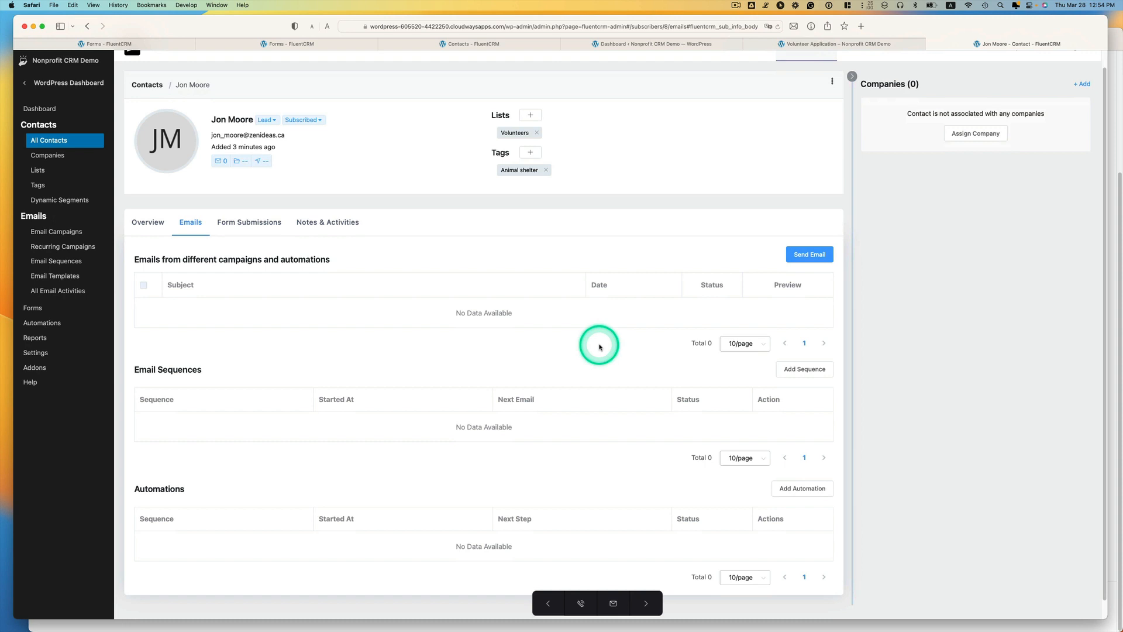
click(805, 253)
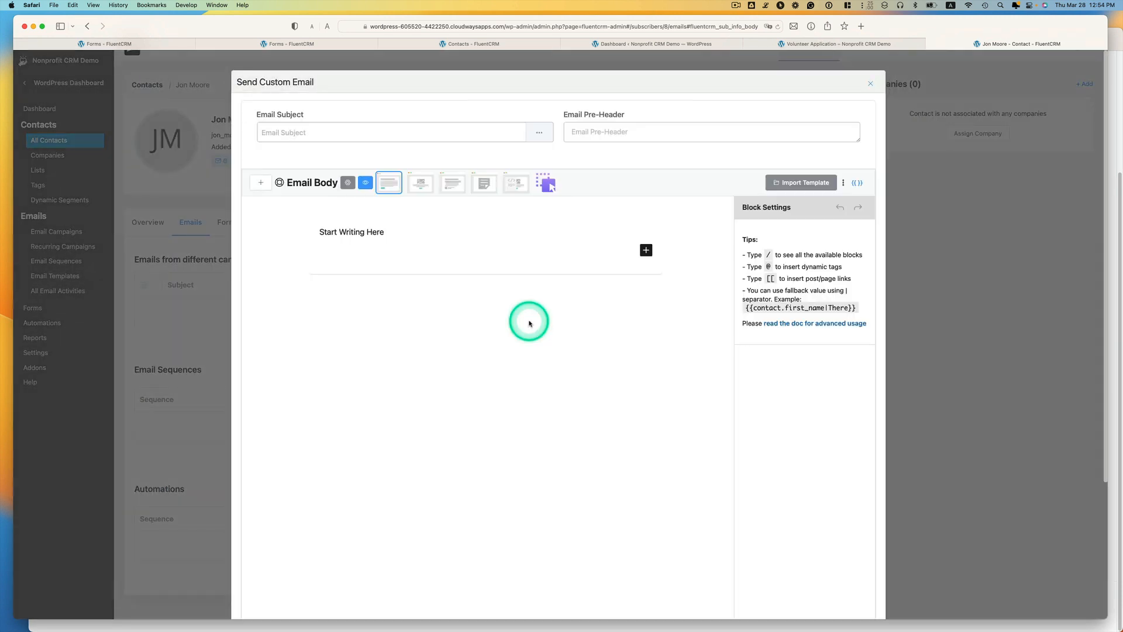
click(355, 129)
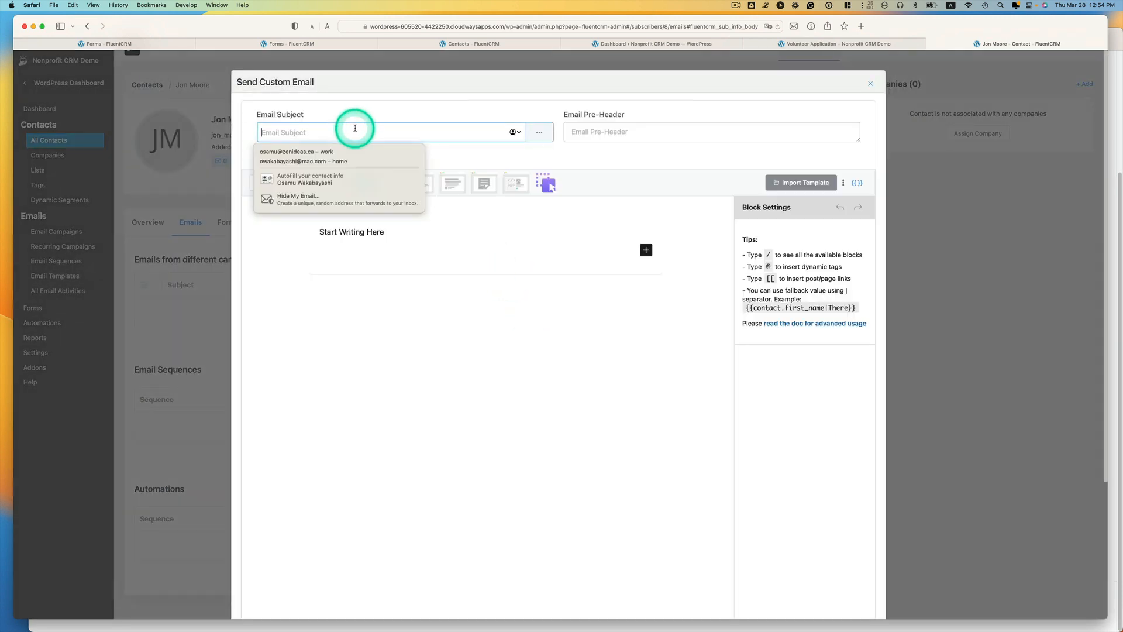
text(One more thing...)
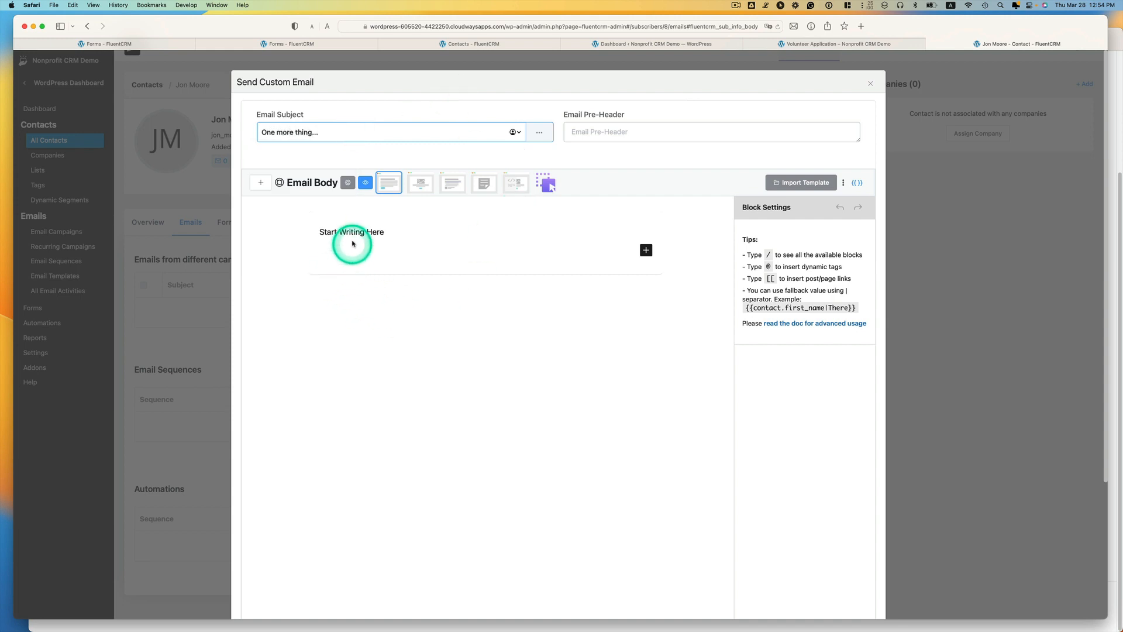
Step: Replace the placeholder body with a greeting to the volunteer by first name and "I forgot to tell you something important...", and send the email
click(354, 230)
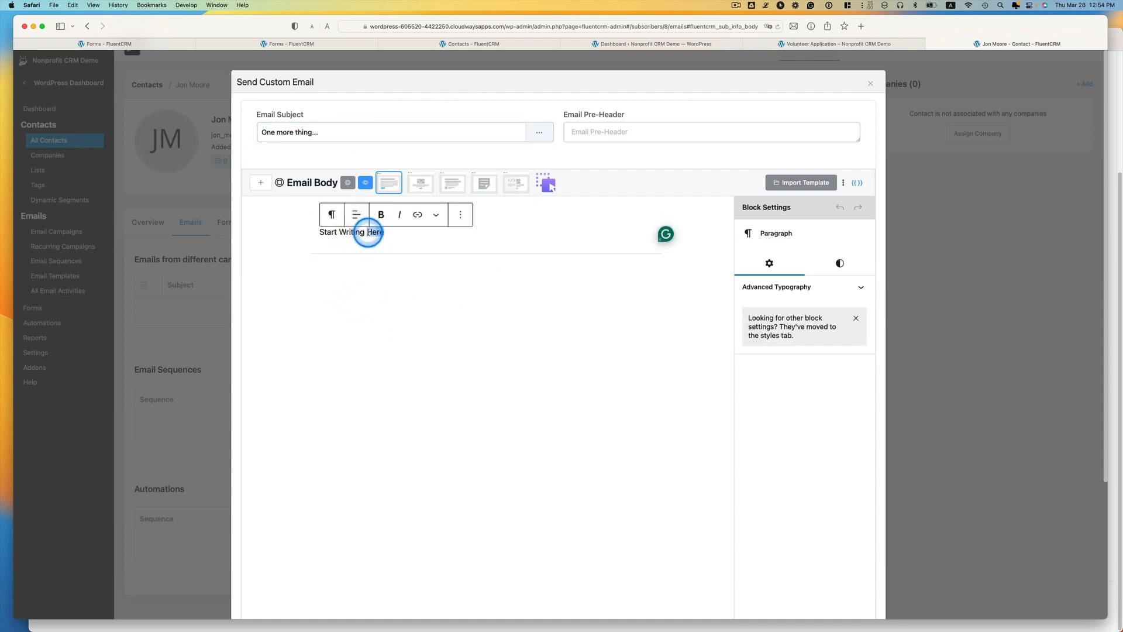
key(BackSpace)
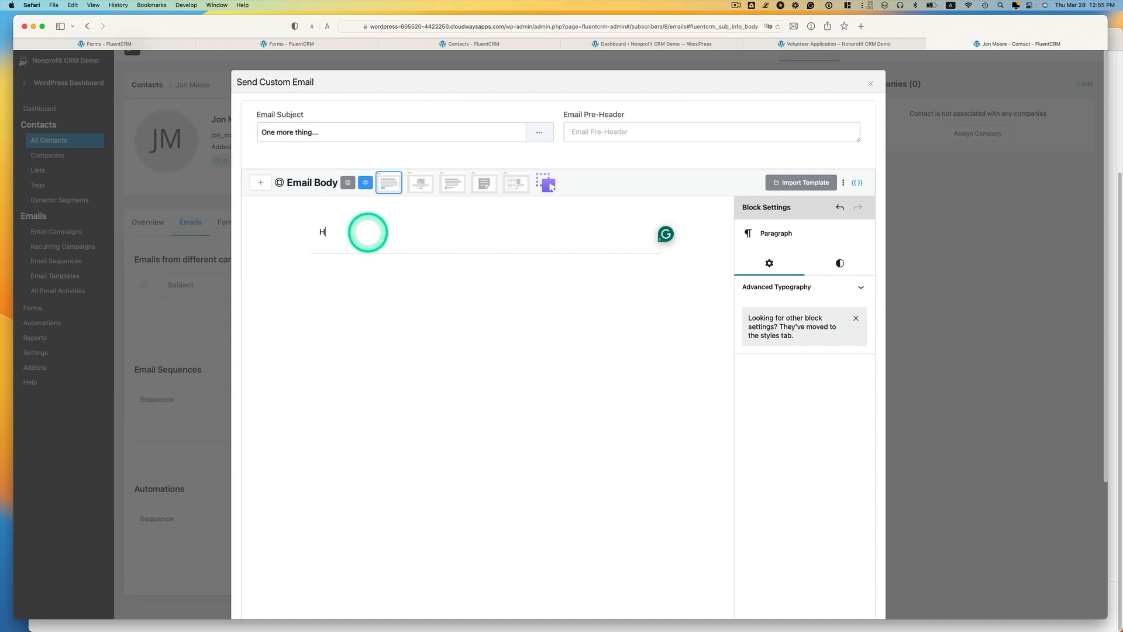
text(Hey Jon,)
key(Return)
key(Return)
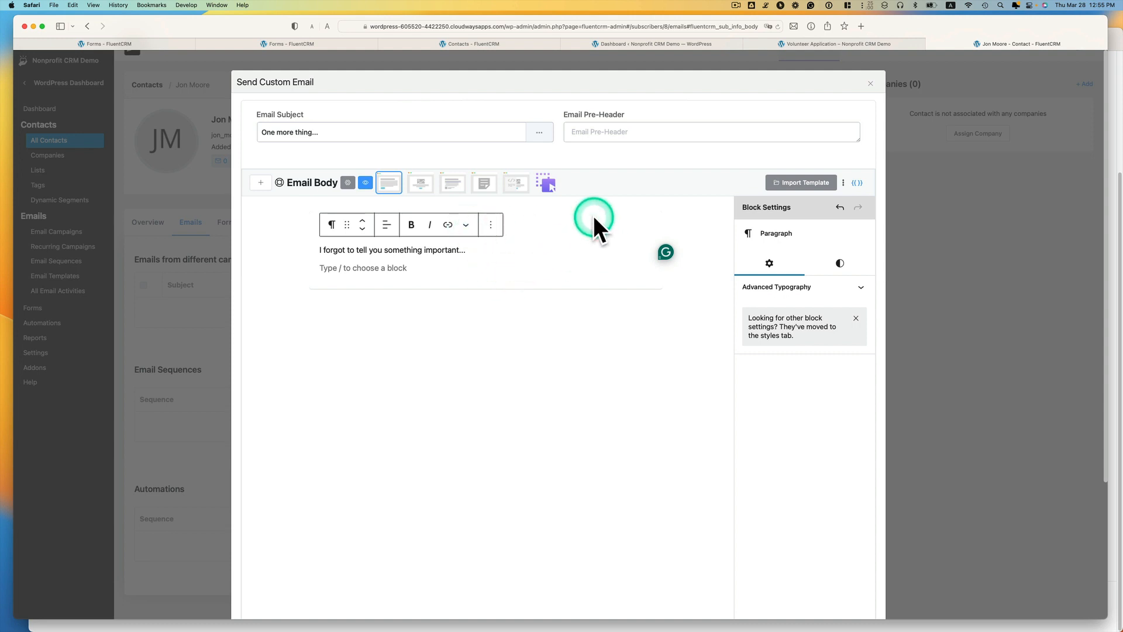
drag(939, 31, 938, 26)
scroll(657, 293, down, 5)
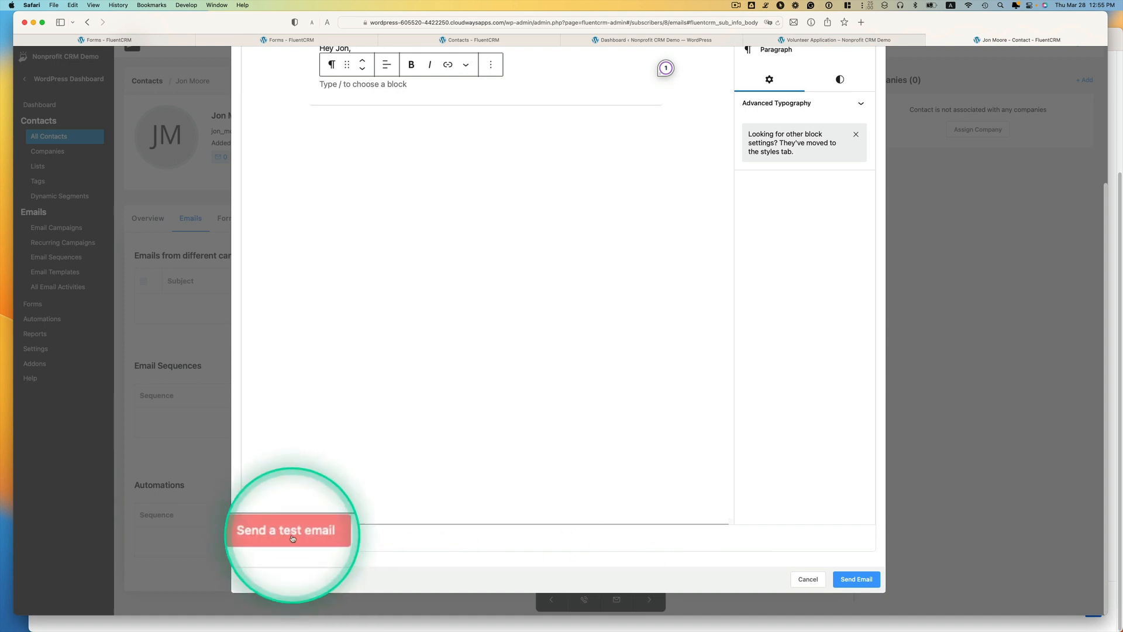
click(856, 579)
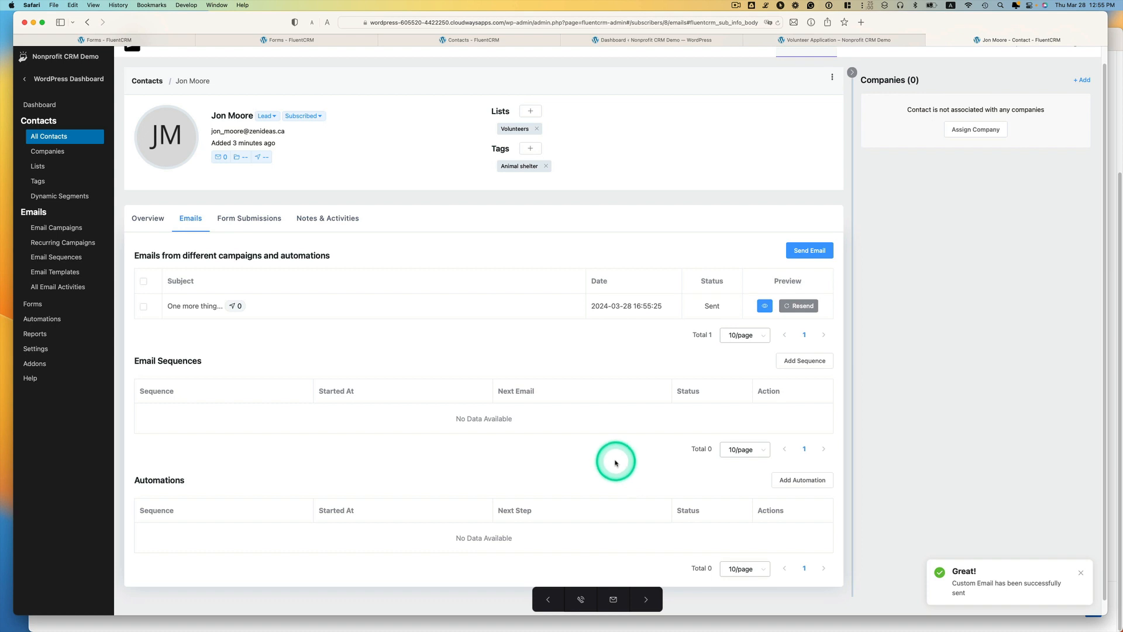
Step: Switch to Mail, fetch new messages and read the received "One more thing..." email
mouse_move(257, 620)
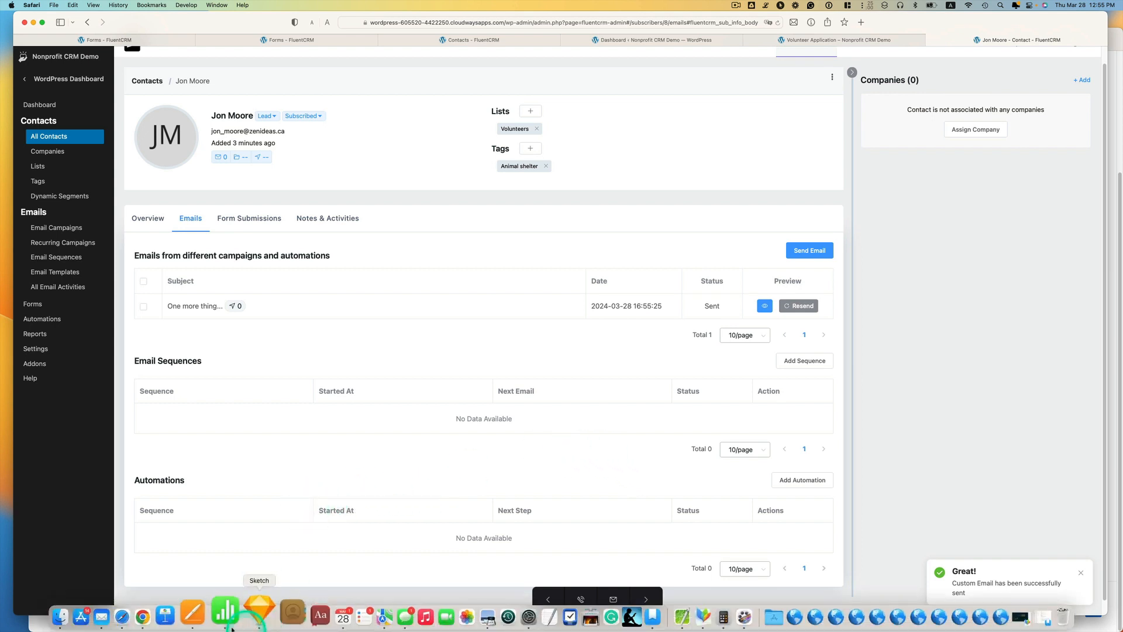
click(111, 612)
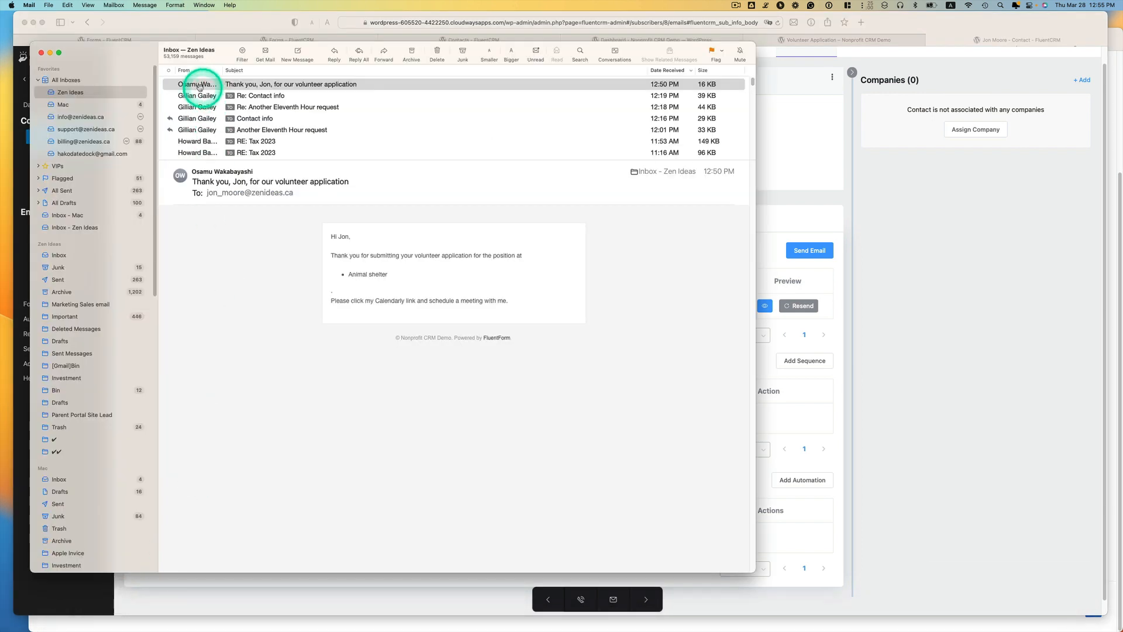
click(265, 51)
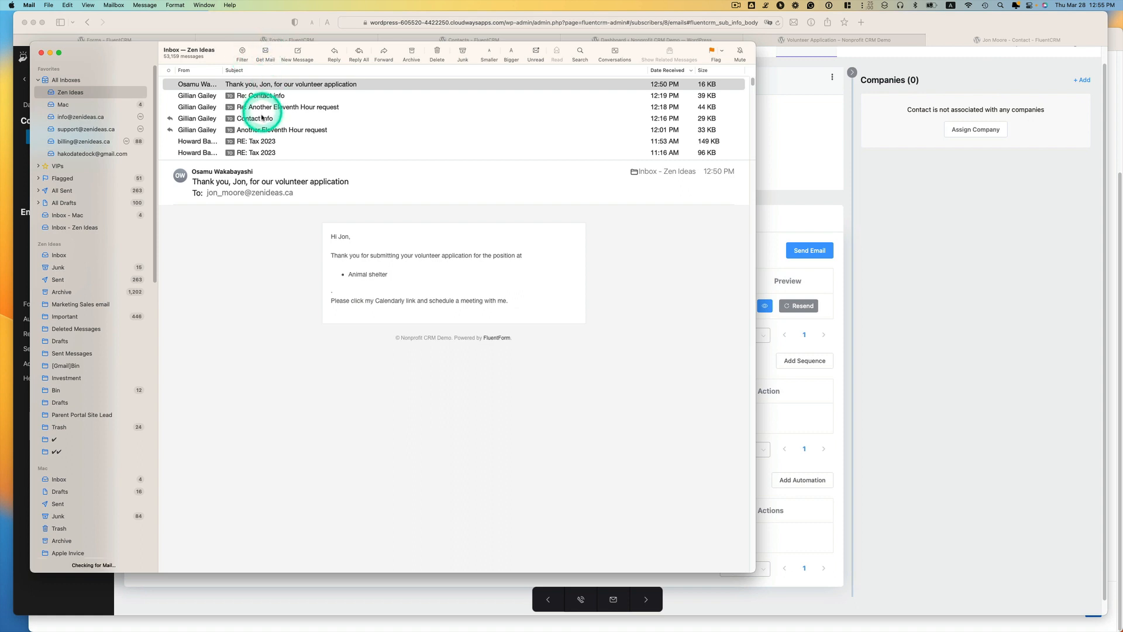
click(259, 86)
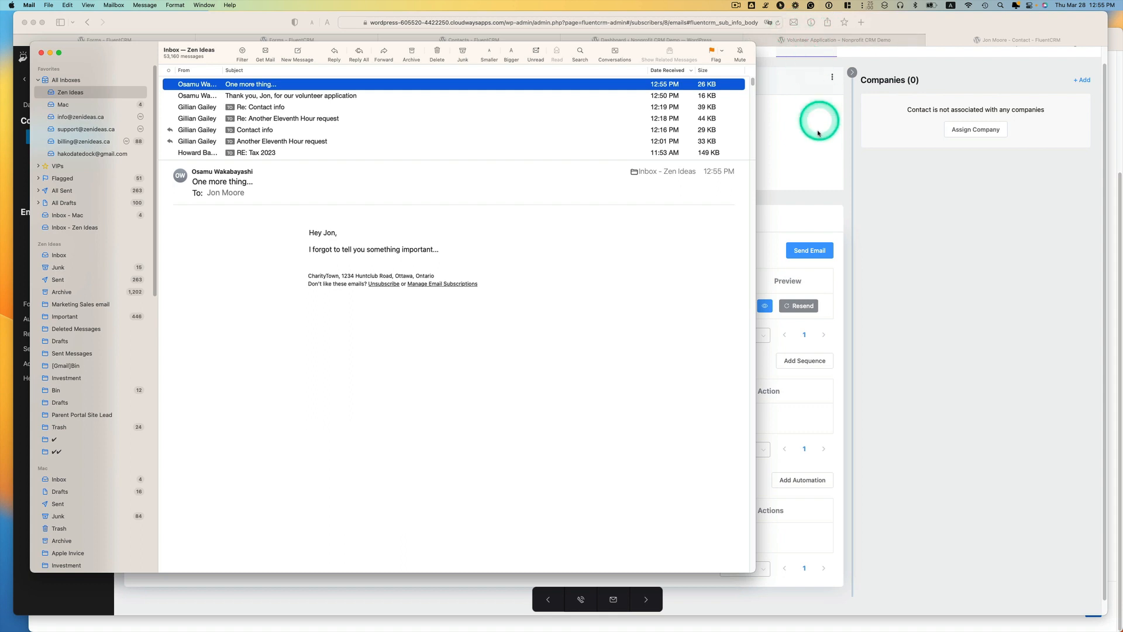
Step: Return to FluentCRM in Safari and add the Food bank tag to the volunteer's contact record
click(743, 18)
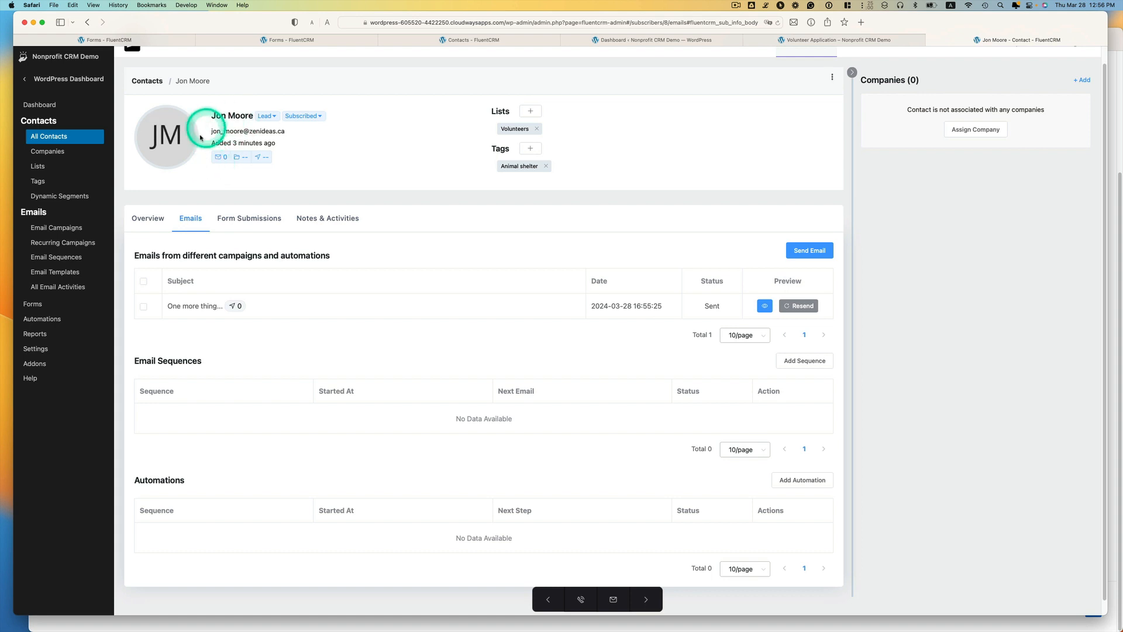
click(528, 150)
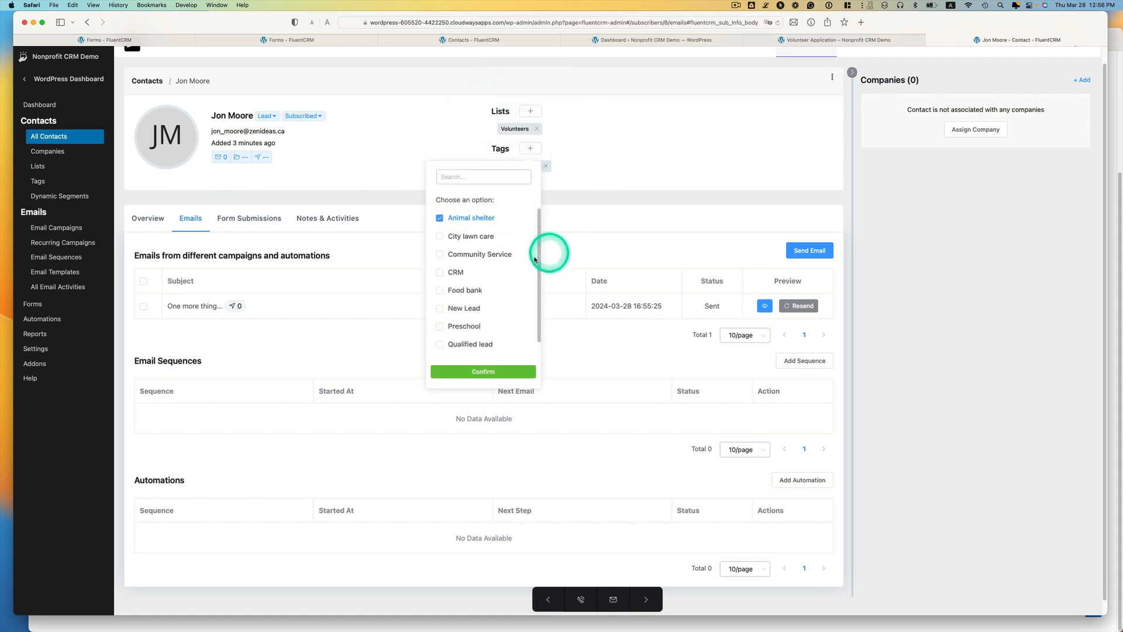
click(456, 291)
click(479, 373)
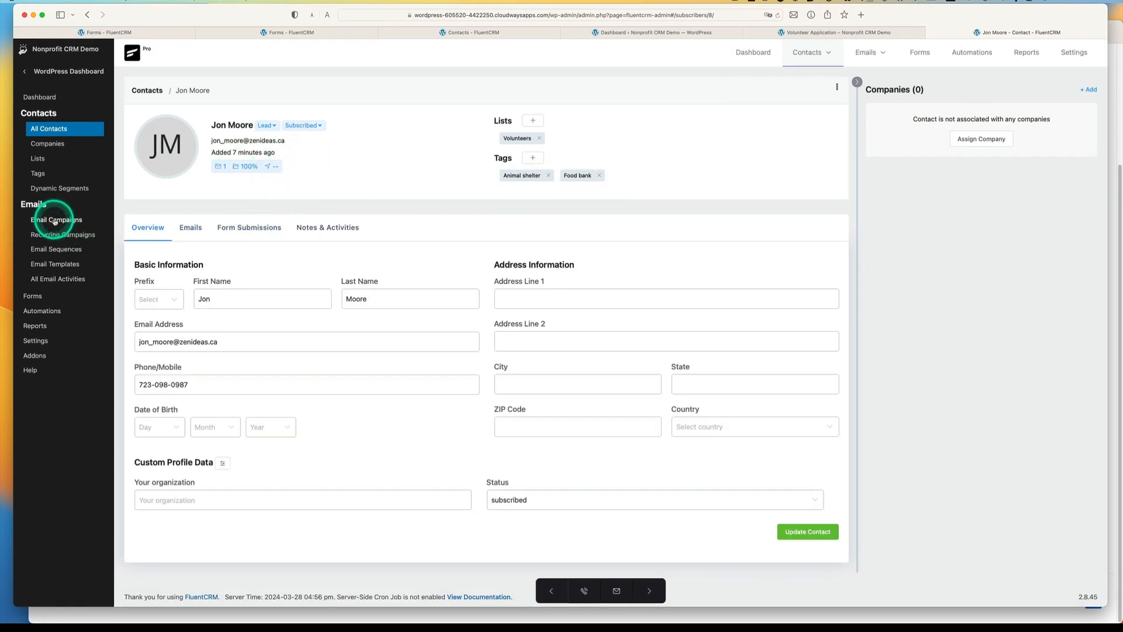
Step: Create a new email campaign titled "Volunteer opportunities"
click(55, 221)
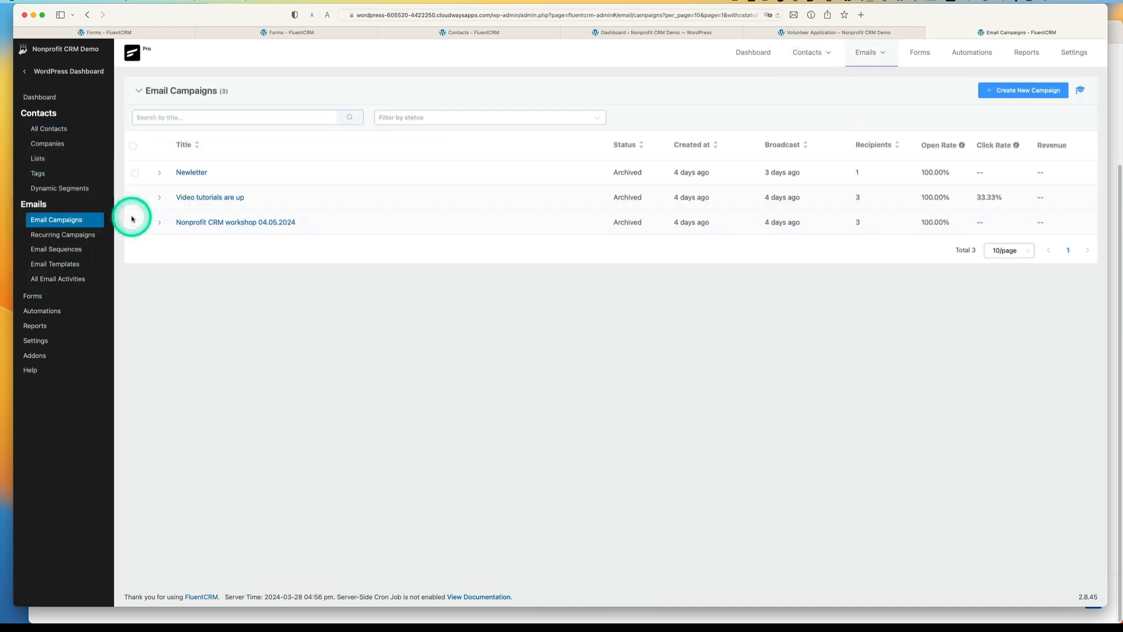
click(1005, 96)
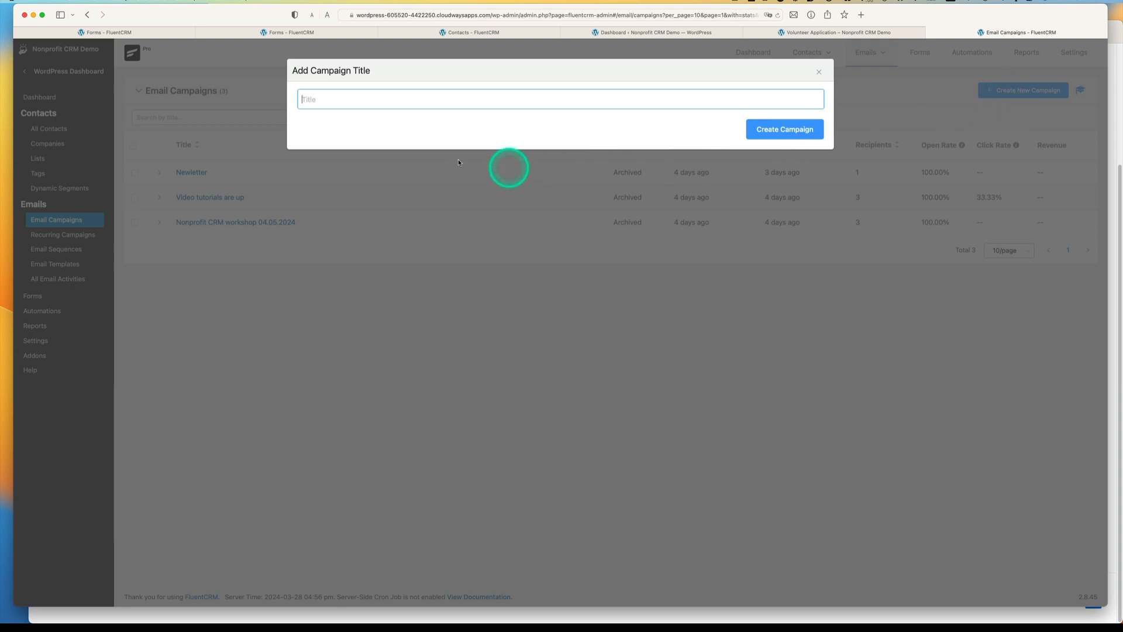
text(Vo)
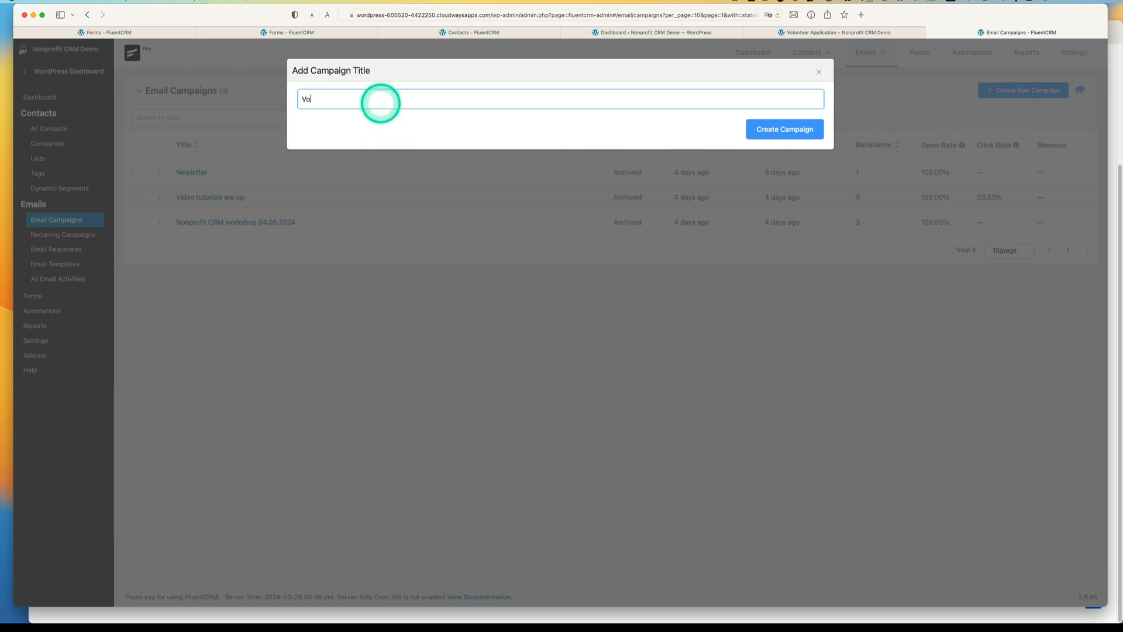
text(lunteer opportunities)
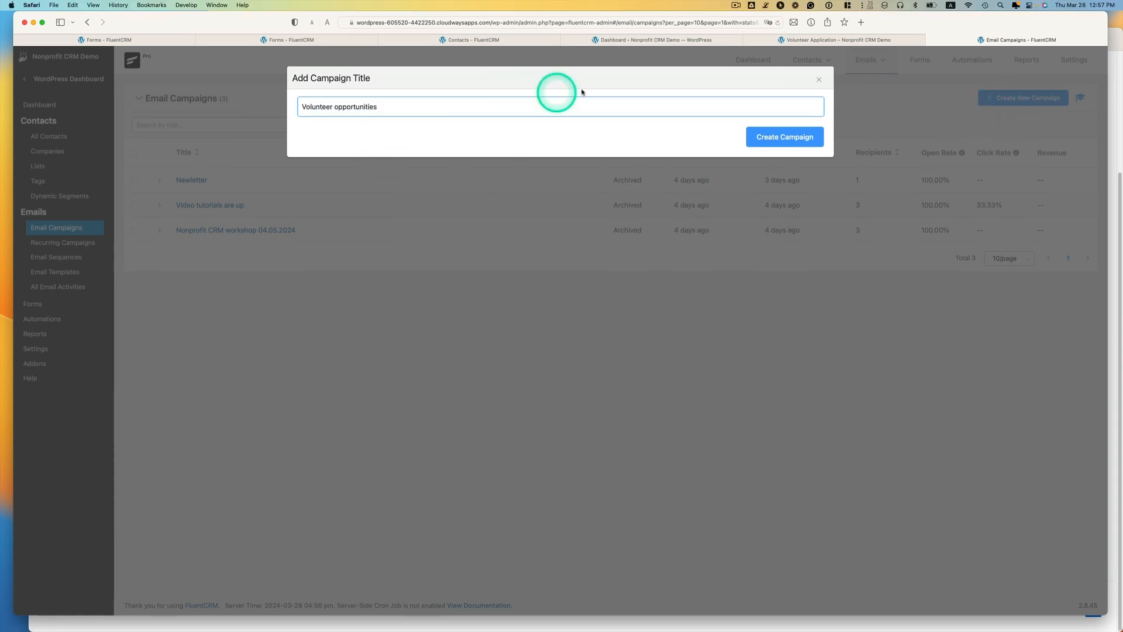
click(750, 137)
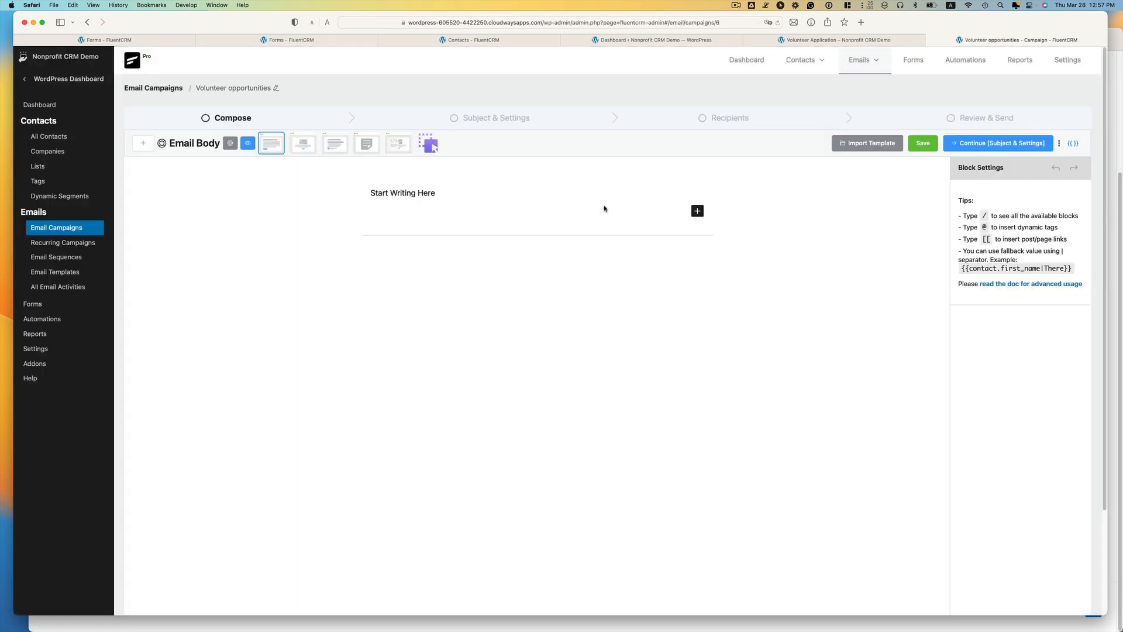
Step: Try the Plain Left template for the campaign's email body and settle on the classic text-based template
click(337, 144)
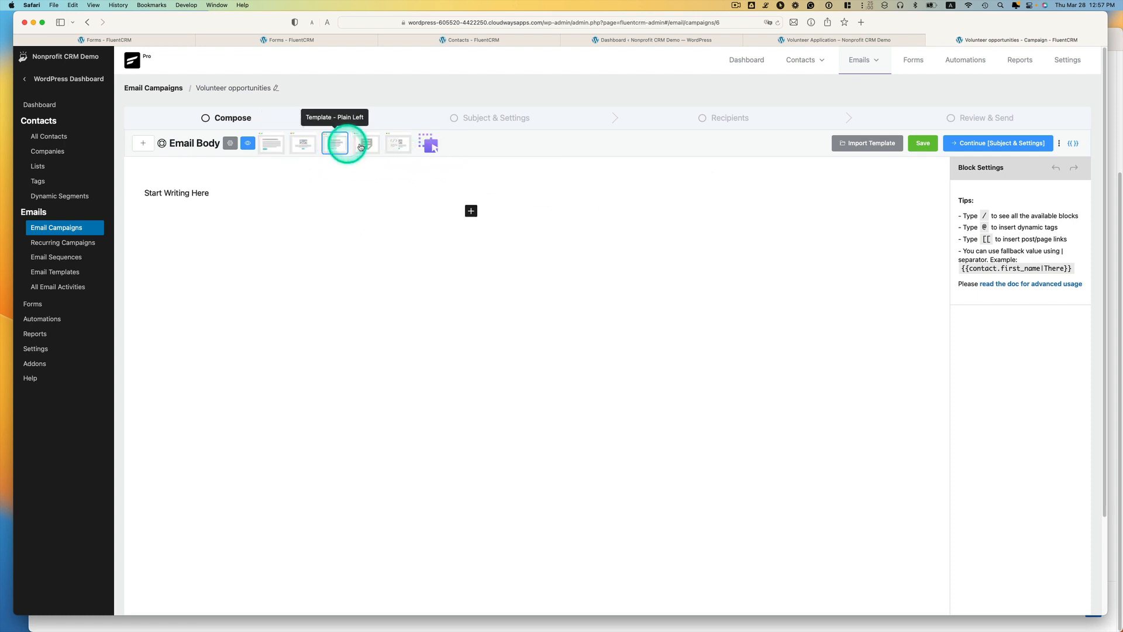
click(368, 143)
click(328, 143)
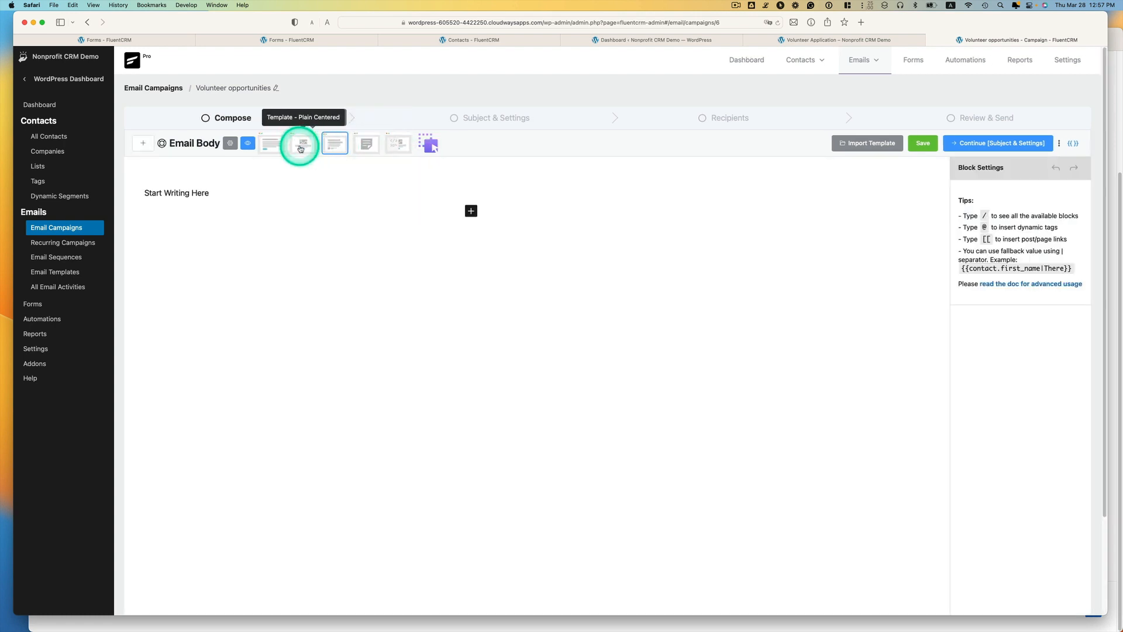
click(369, 144)
click(274, 234)
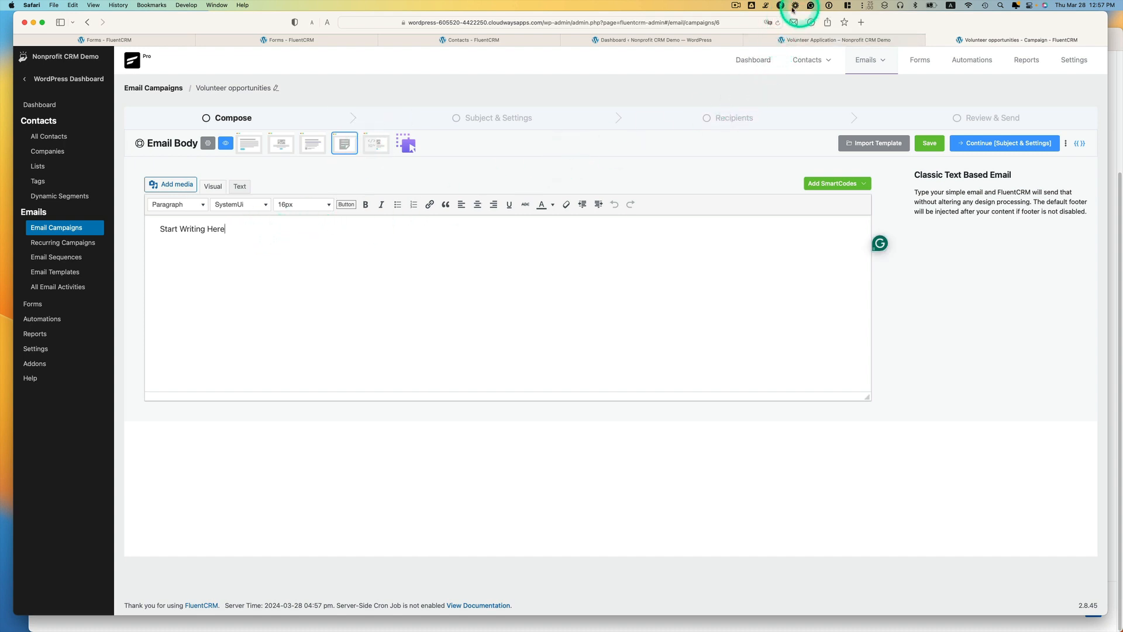
Step: Replace the "Start Writing Here" placeholder with a lorem ipsum paragraph beginning "Vestibulum id ligula porta felis euismod semper."
click(764, 6)
click(789, 84)
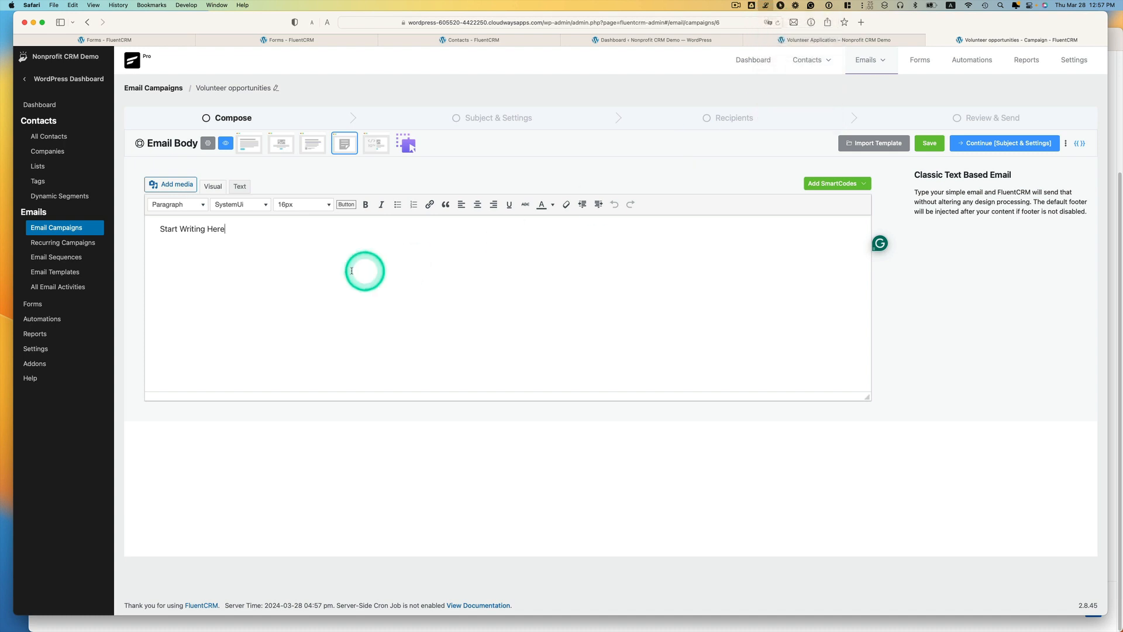
drag(251, 230, 162, 227)
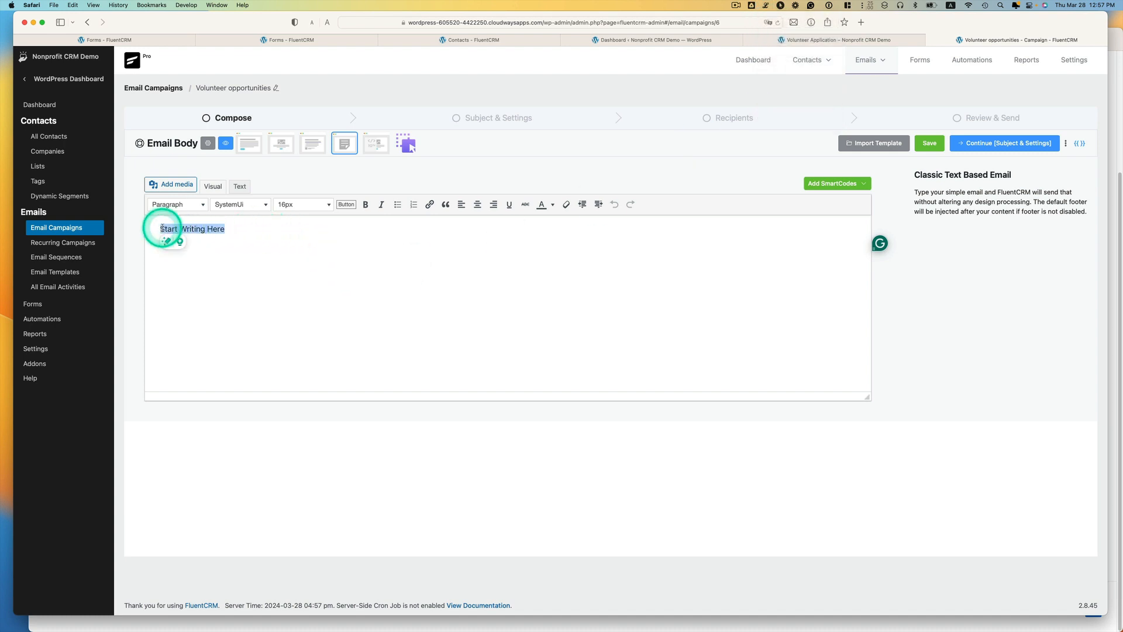
text(Vestibulum id ligula porta felis euismod semper. Curabitur blandit tempus porttitor. Maecenas sed diam eget risus varius blandit sit amet non magna. Donec id elit non mi porta gravida at eget metus. Integer posuere erat a ante venenatis dapibus posuere velit aliquet. Nullam id dolor id nibh ultricies vehicula ut id elit. Etiam porta sem malesuada magna mollis euismod. Donec ullamcorper nulla non metus auctor fringilla. Praesent commodo cursus magna, vel scelerisque nisl consectetur et. Curabitur blandit tempus porttitor. Integer posuere erat a ante venenatis dapibus posuere velit aliquet. Etiam porta sem malesuada magna mollis euismod. Duis mollis, est non commodo luctus, nisi erat porttitor ligula, eget lacinia odio sem nec elit. Nullam quis risus eget urna mollis ornare vel eu leo. Cras mattis consectetur purus sit amet fermentum. Praesent commodo cursus magna, vel scelerisque nisl consectetur et.)
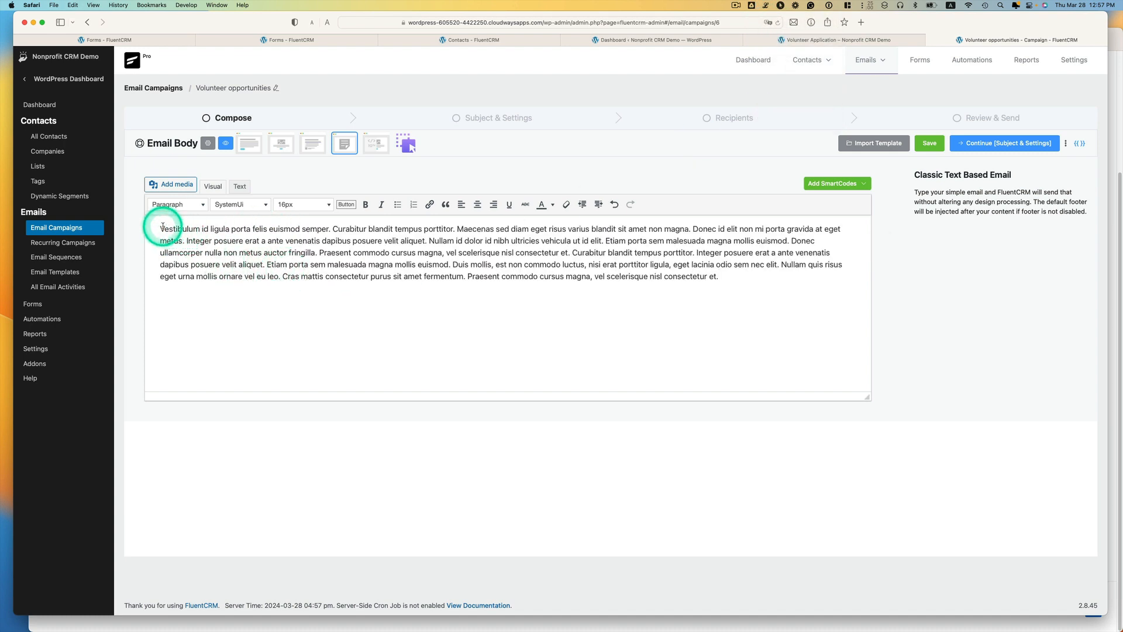
Step: Add a greeting line above the paragraph reading "Hi" followed by the contact's First Name smart code, {{contact.first_name}}
key(Return)
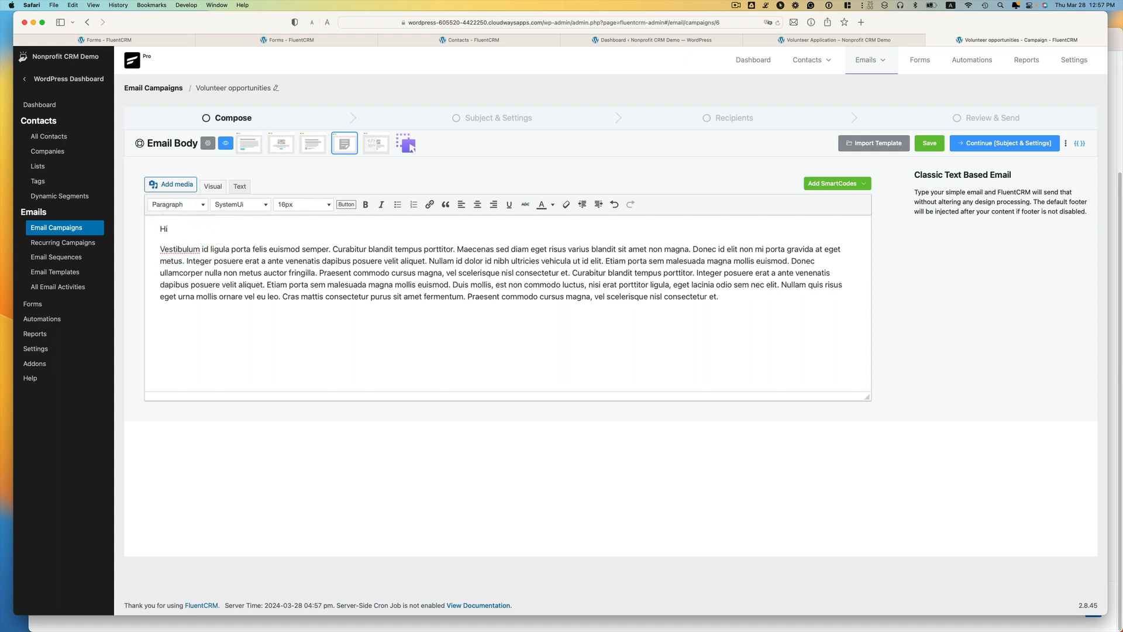
text(Hi)
click(843, 183)
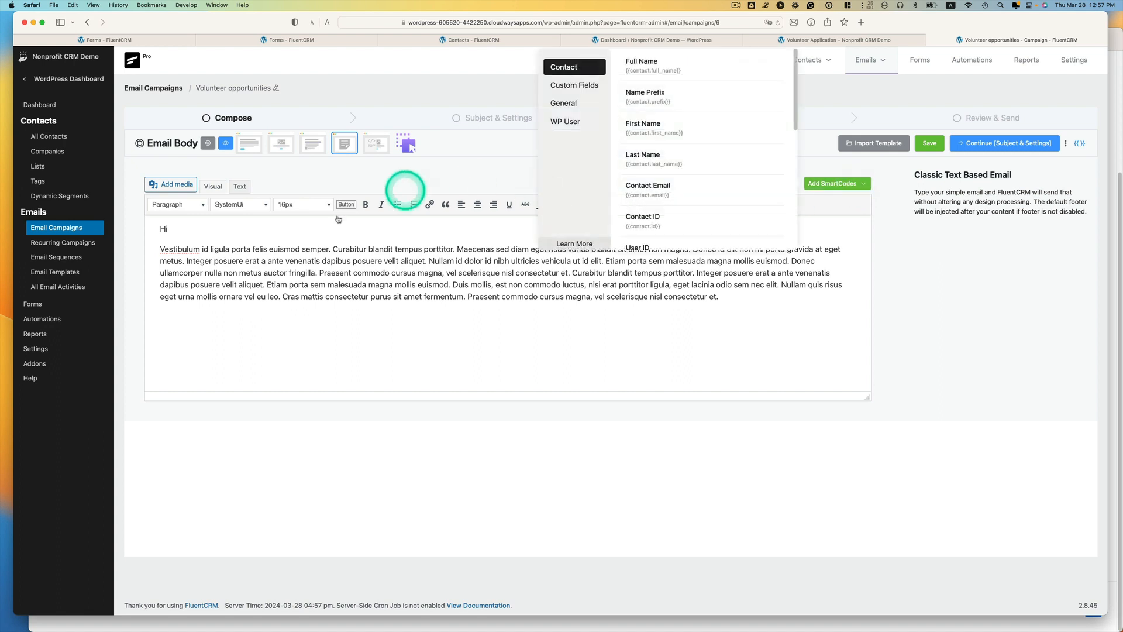
click(650, 129)
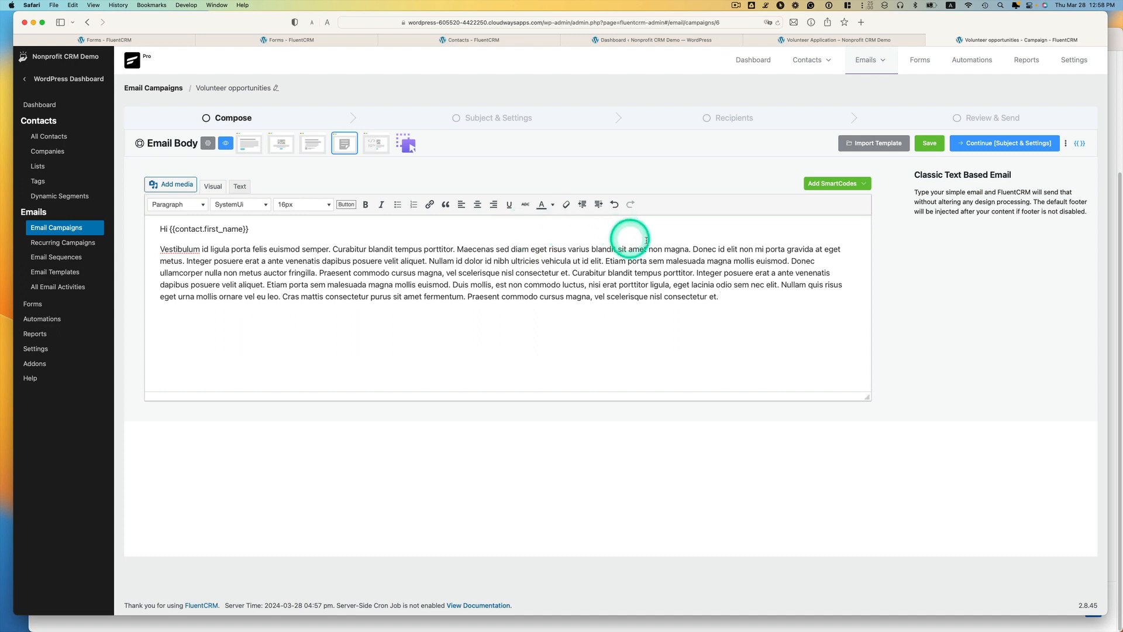
Step: Continue to the campaign's subject settings, enter the subject "Volunteer opporunities" and enable a custom from name and email
click(996, 144)
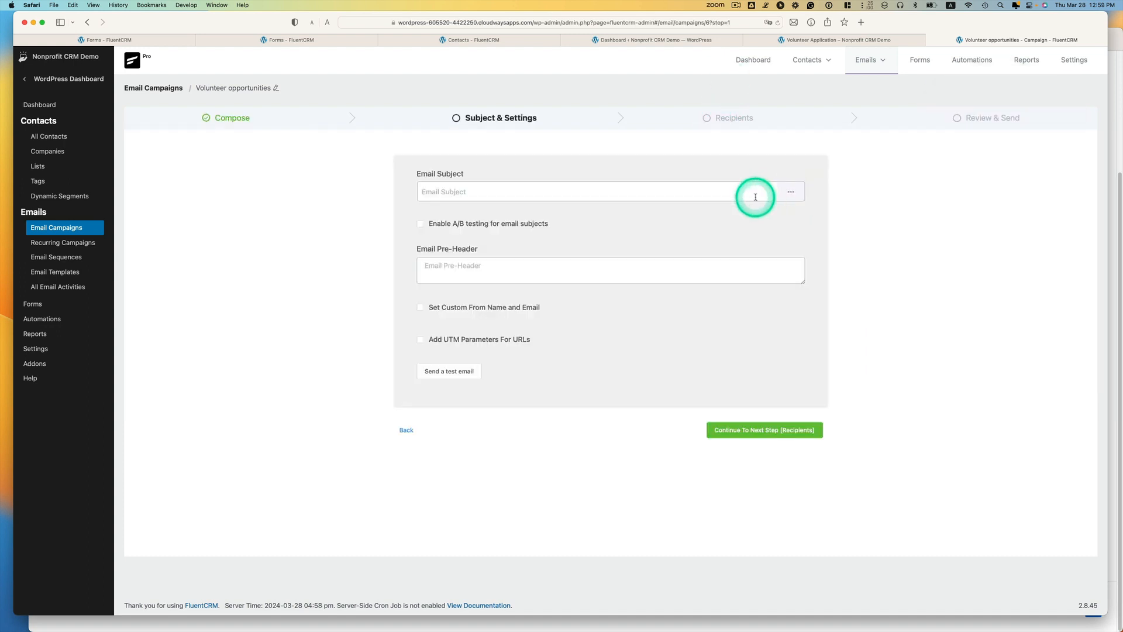
click(542, 190)
text(Volunteer opporunities)
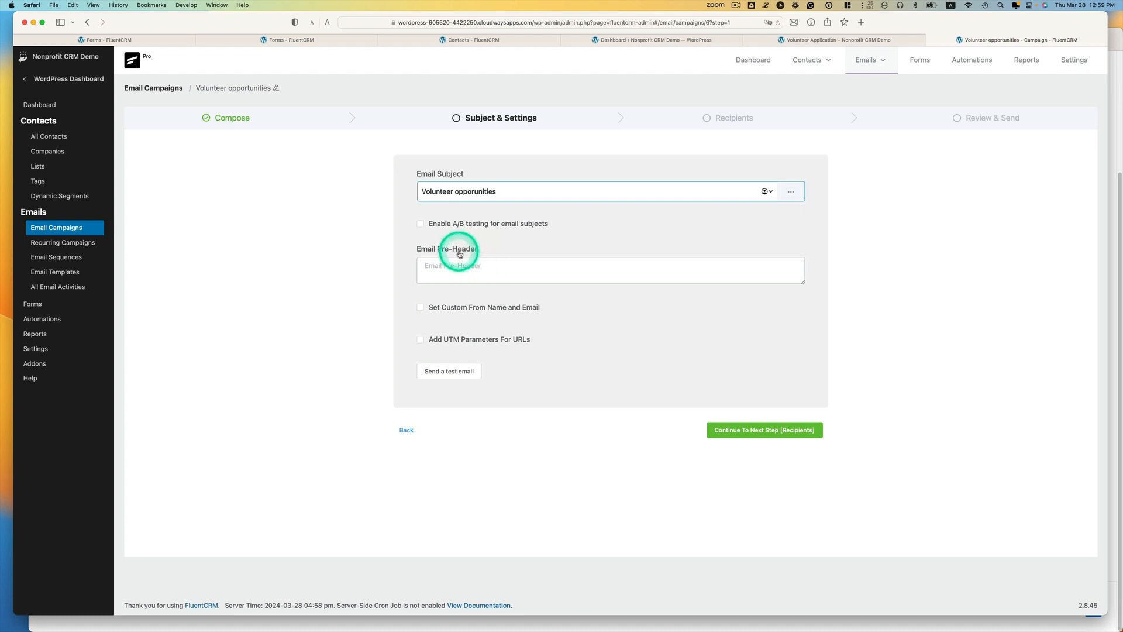
click(503, 267)
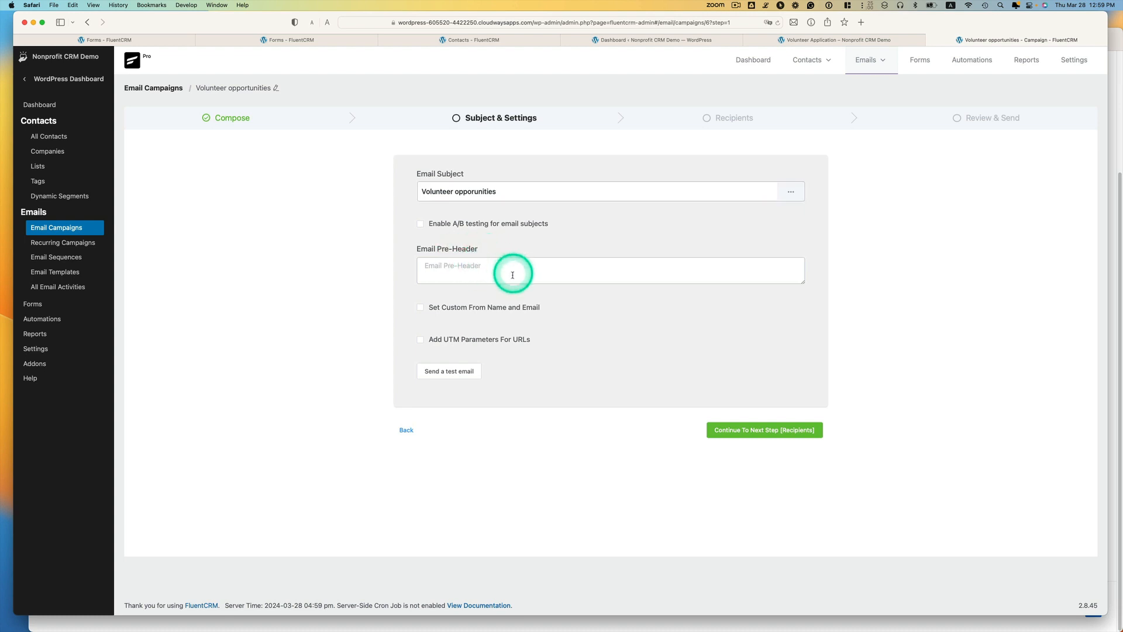
click(434, 308)
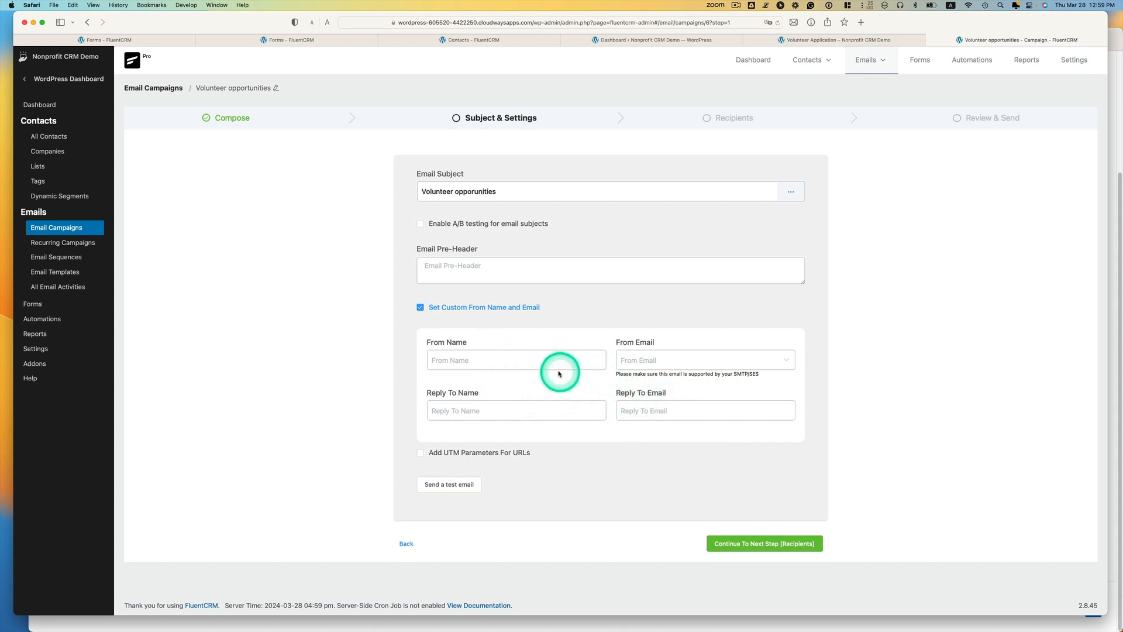
Step: Autofill the campaign's From and Reply To names with the sender's name and choose the sender's work email for both addresses
click(535, 360)
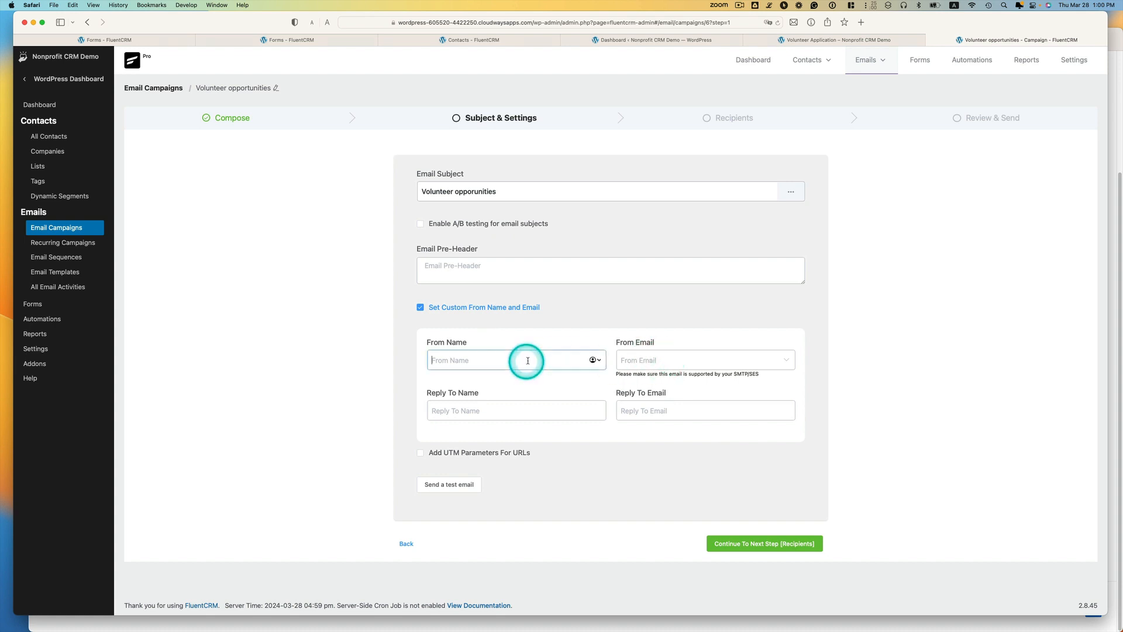
click(595, 360)
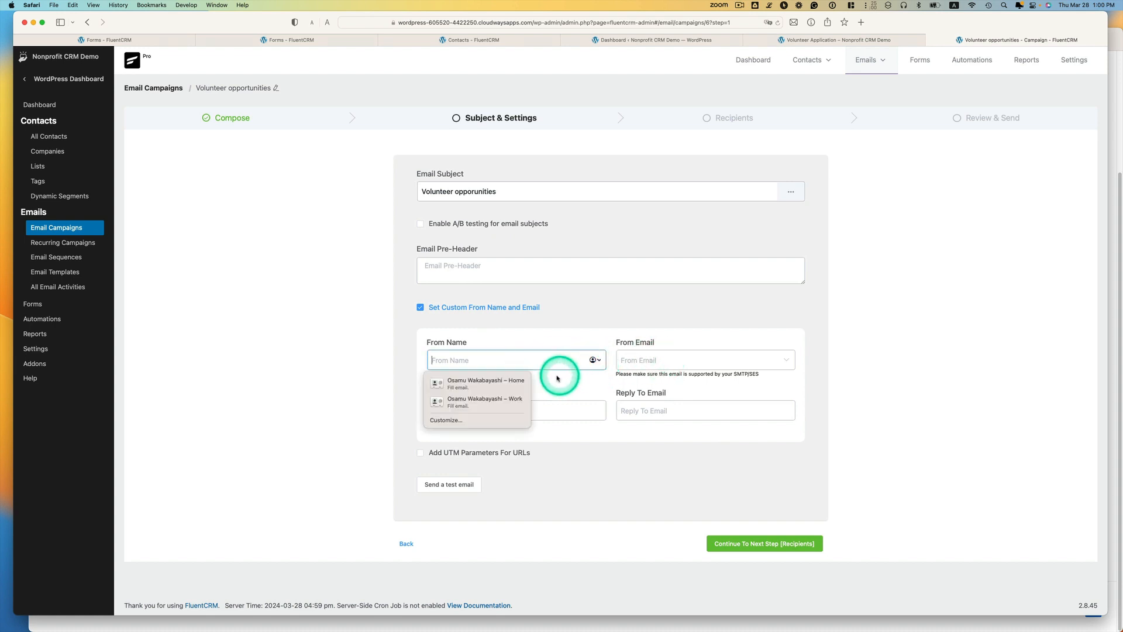
click(519, 380)
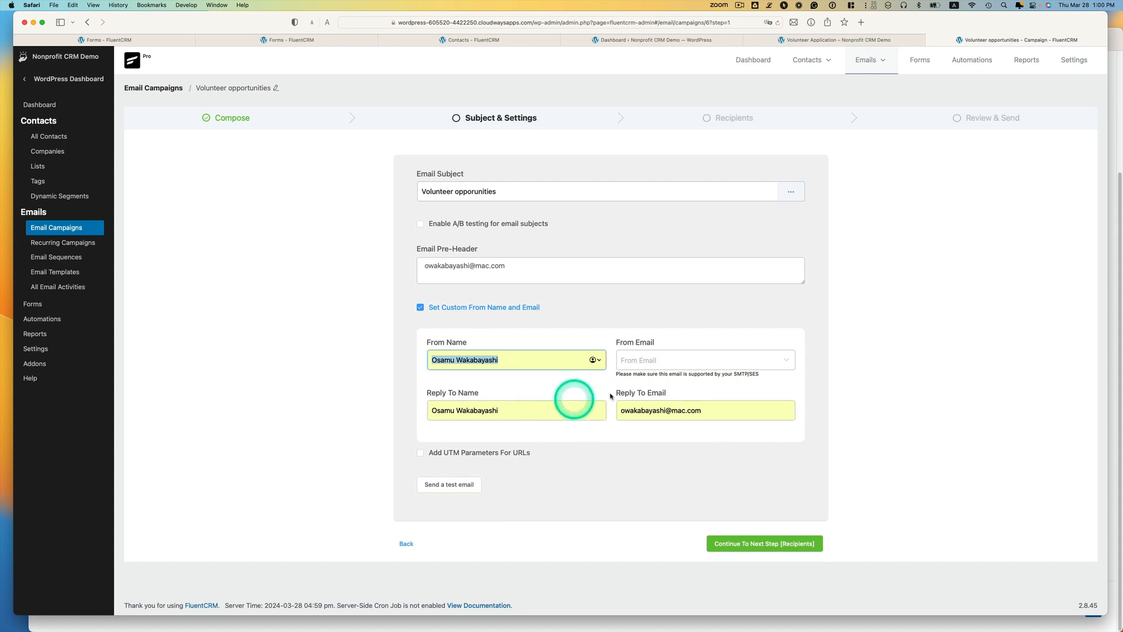
click(696, 410)
click(784, 411)
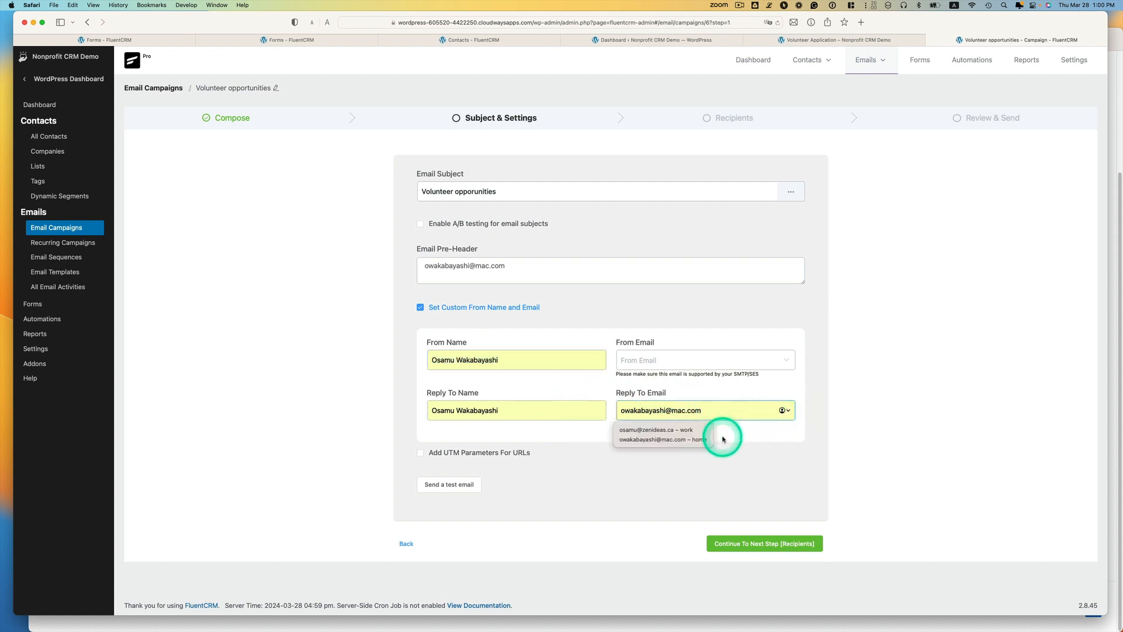
click(691, 430)
click(782, 368)
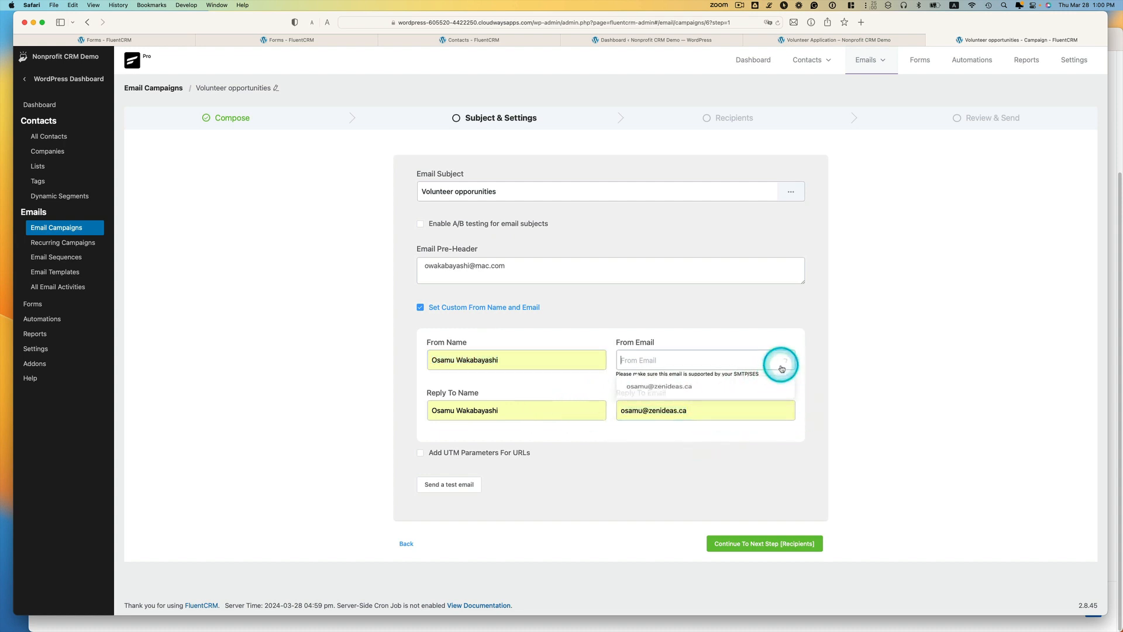
click(725, 385)
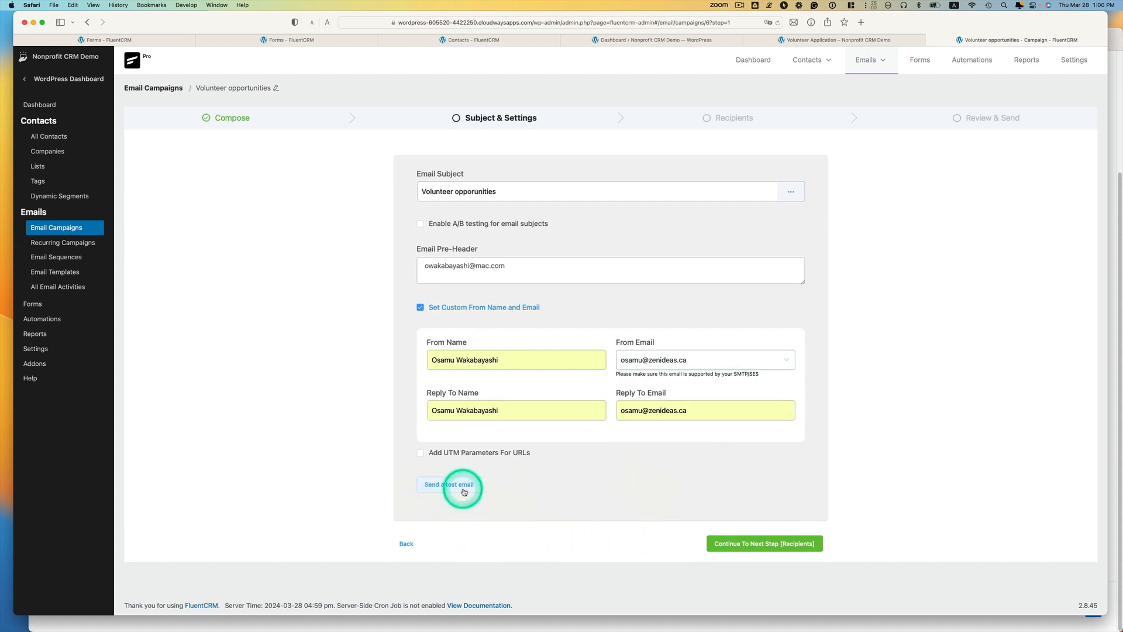
Step: Continue to the campaign's recipients and include contacts from the Volunteers list with the Animal shelter tag
click(749, 545)
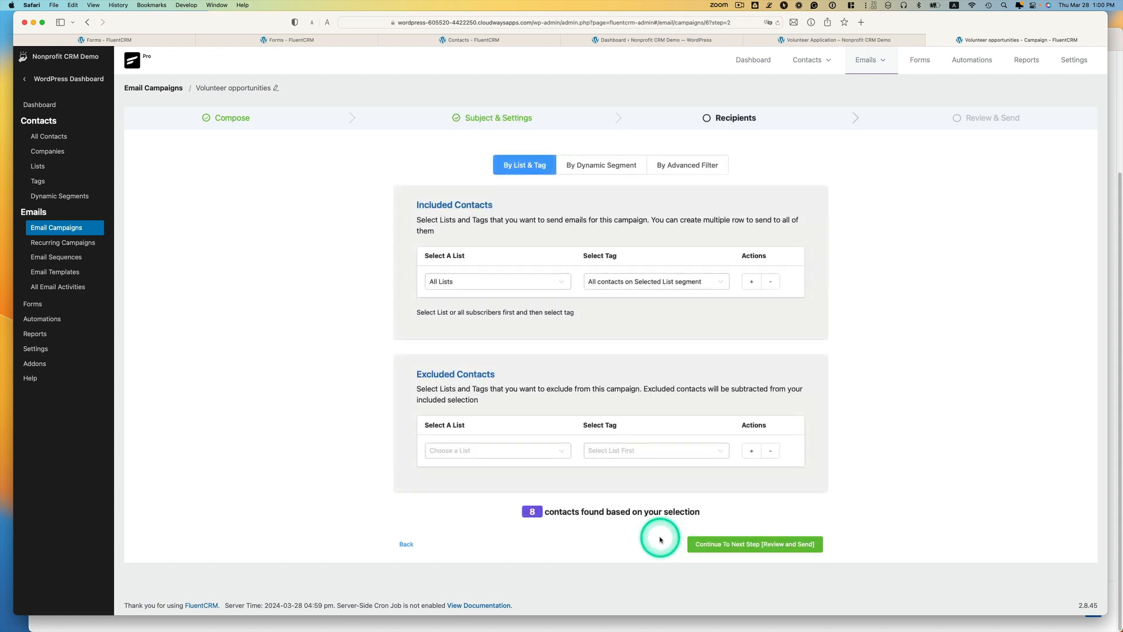
click(503, 285)
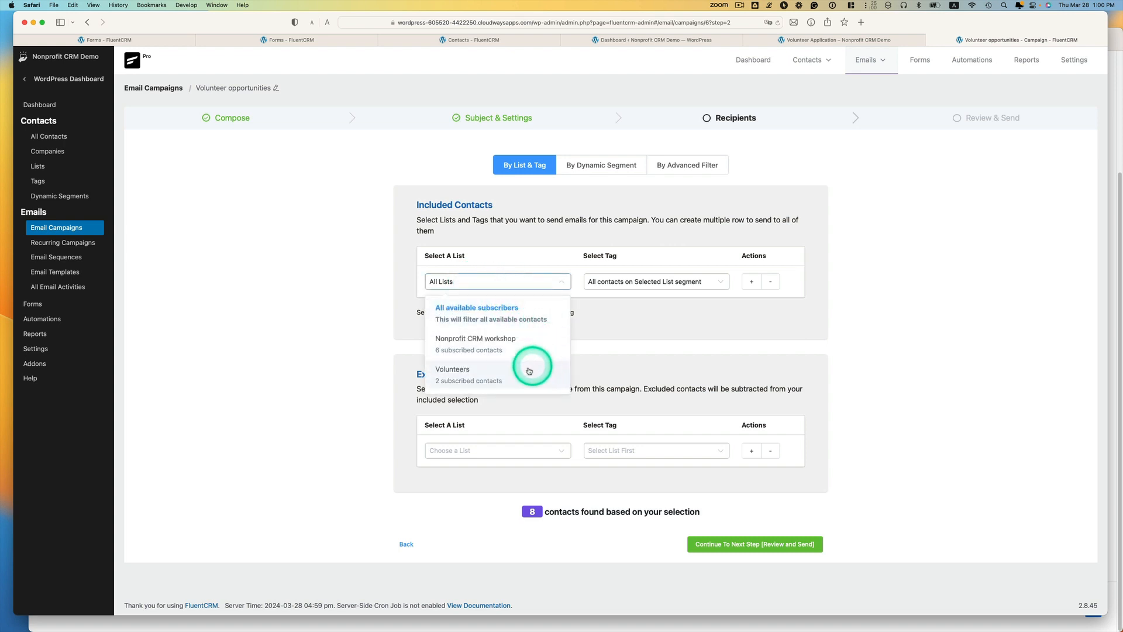
click(472, 377)
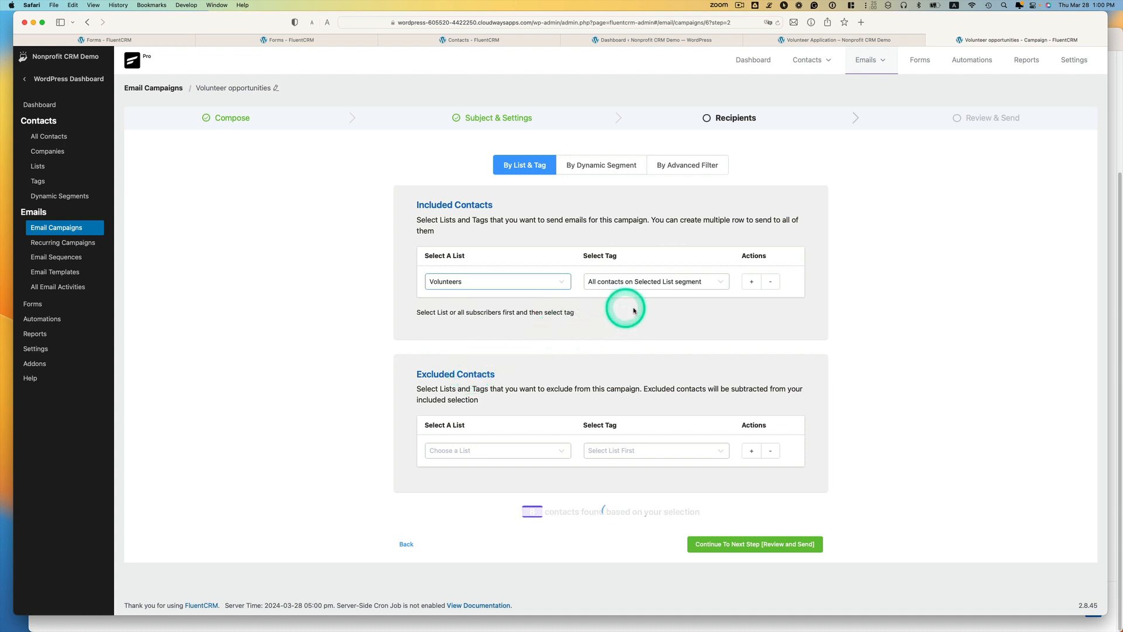
click(720, 285)
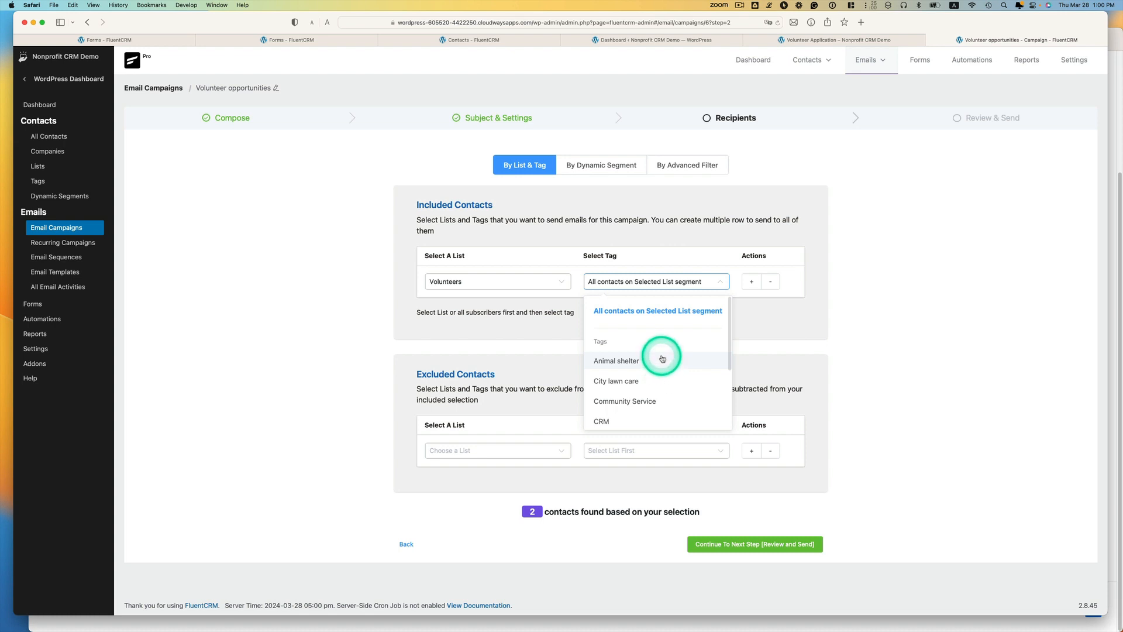
click(708, 278)
click(722, 285)
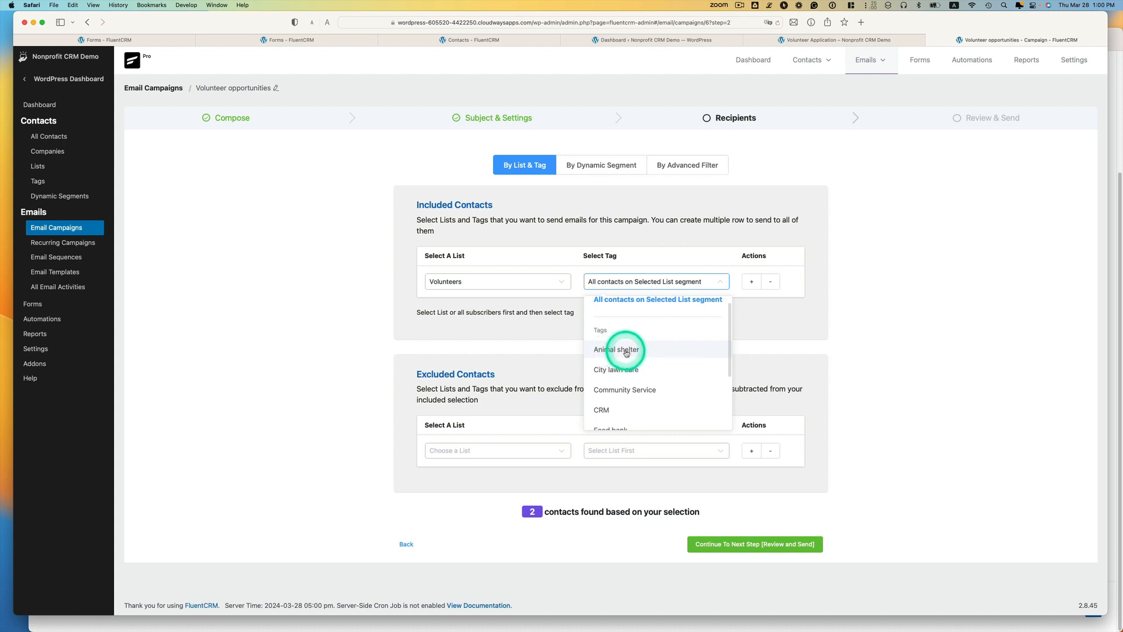
click(626, 351)
Step: Add a second included row for the Volunteers list with the Food bank tag and continue to the campaign review
click(751, 281)
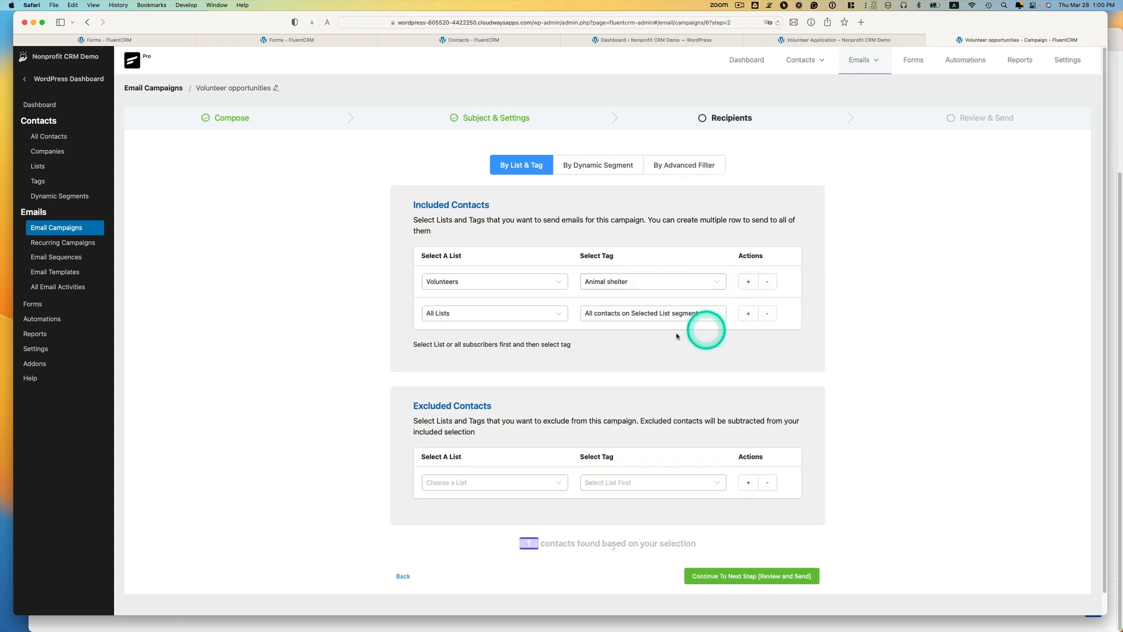
click(559, 315)
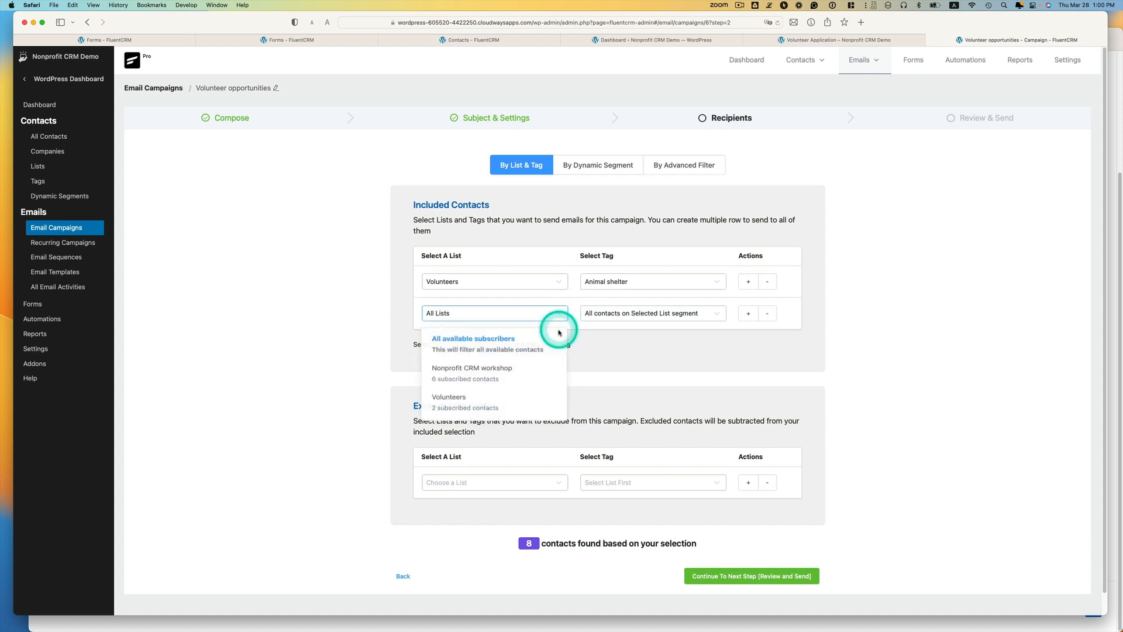
click(532, 401)
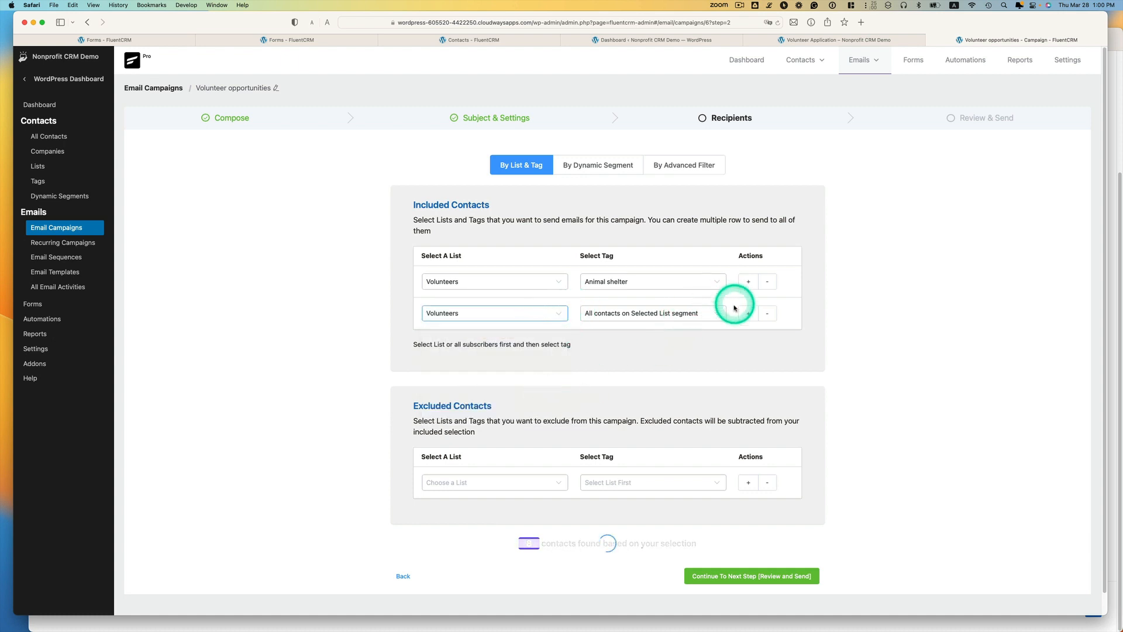
click(716, 314)
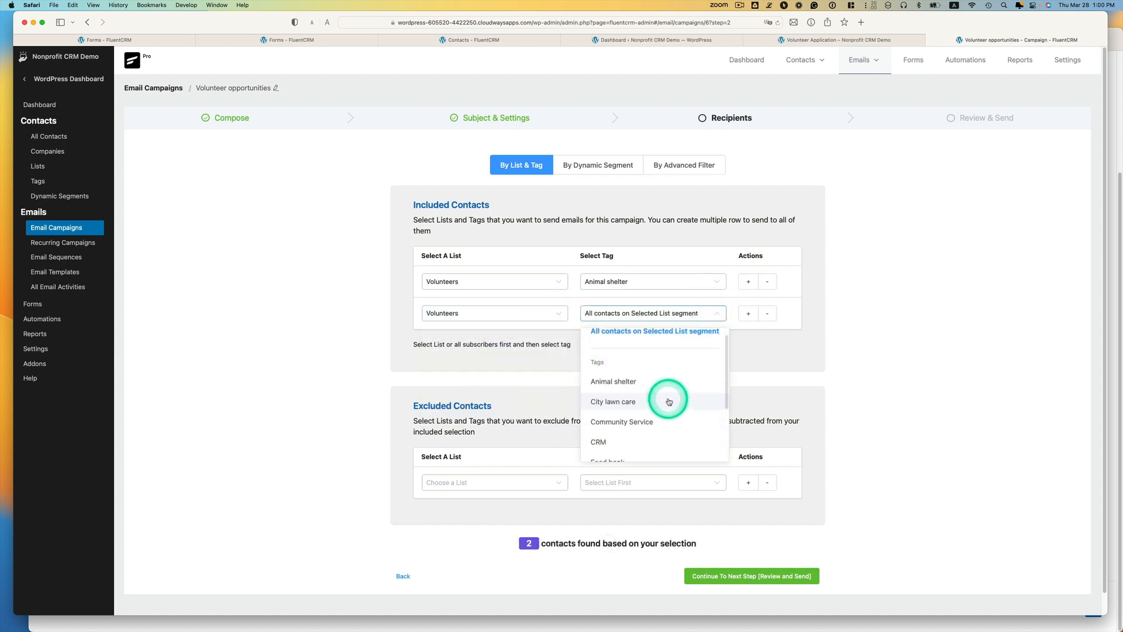
click(635, 502)
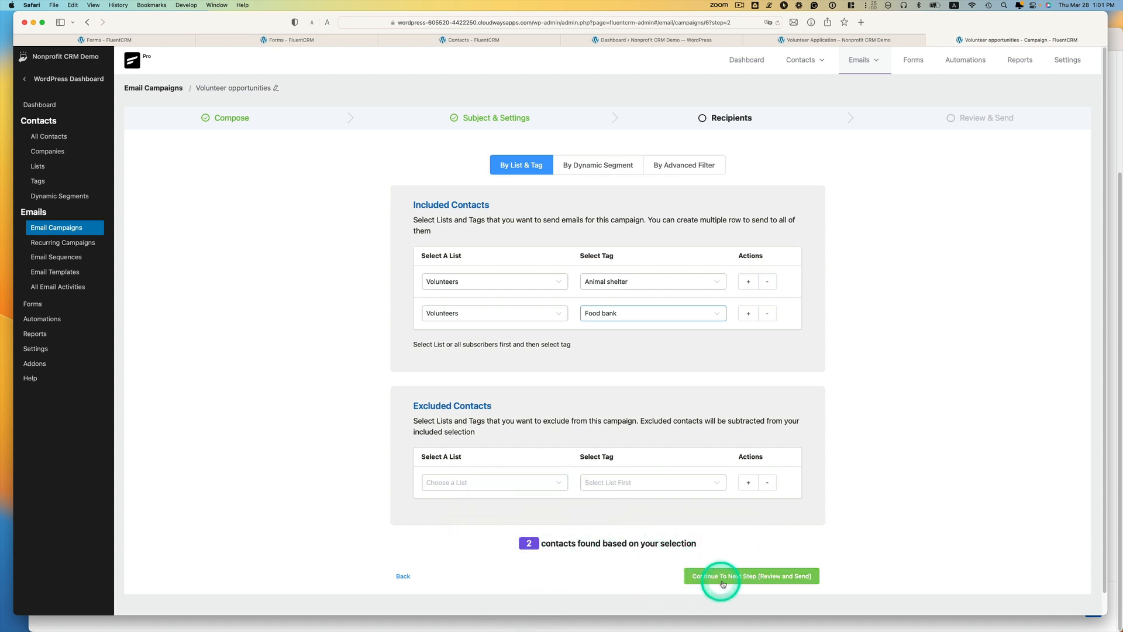
click(754, 577)
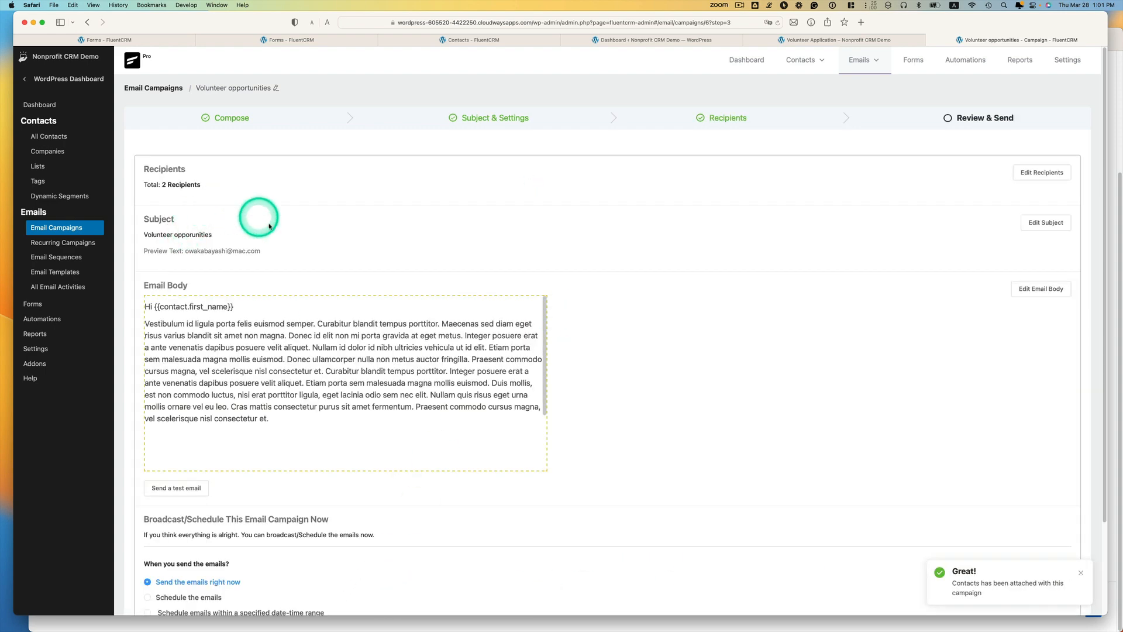
Step: Review the campaign summary and examine the options for scheduling the emails at a set time or within a date-time range
scroll(298, 251, down, 5)
scroll(300, 258, down, 1)
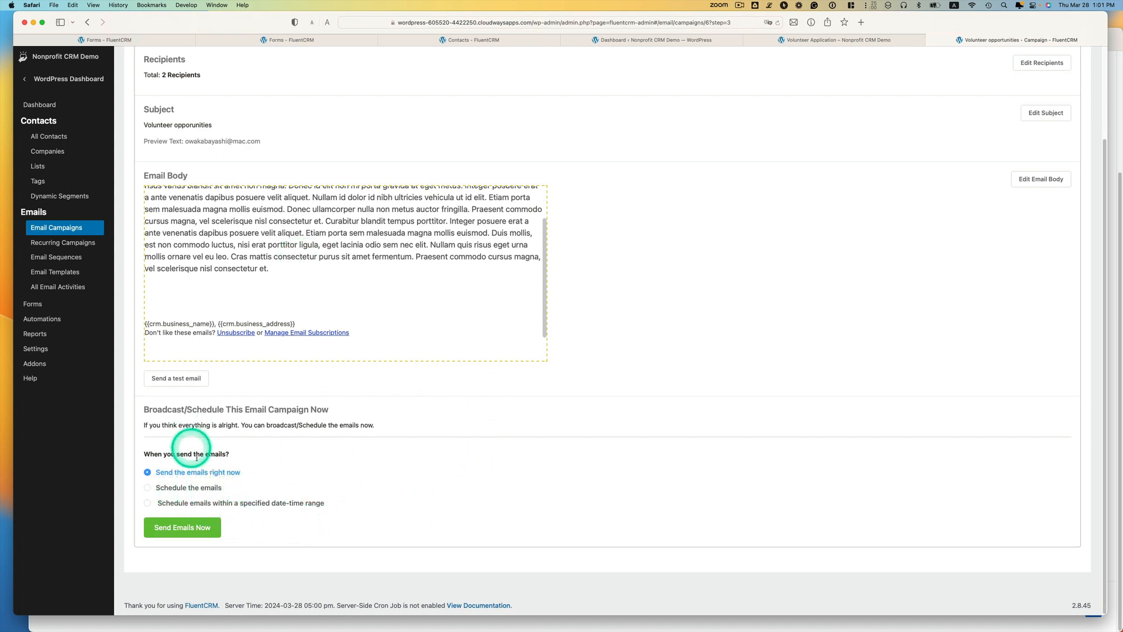
click(205, 489)
click(664, 478)
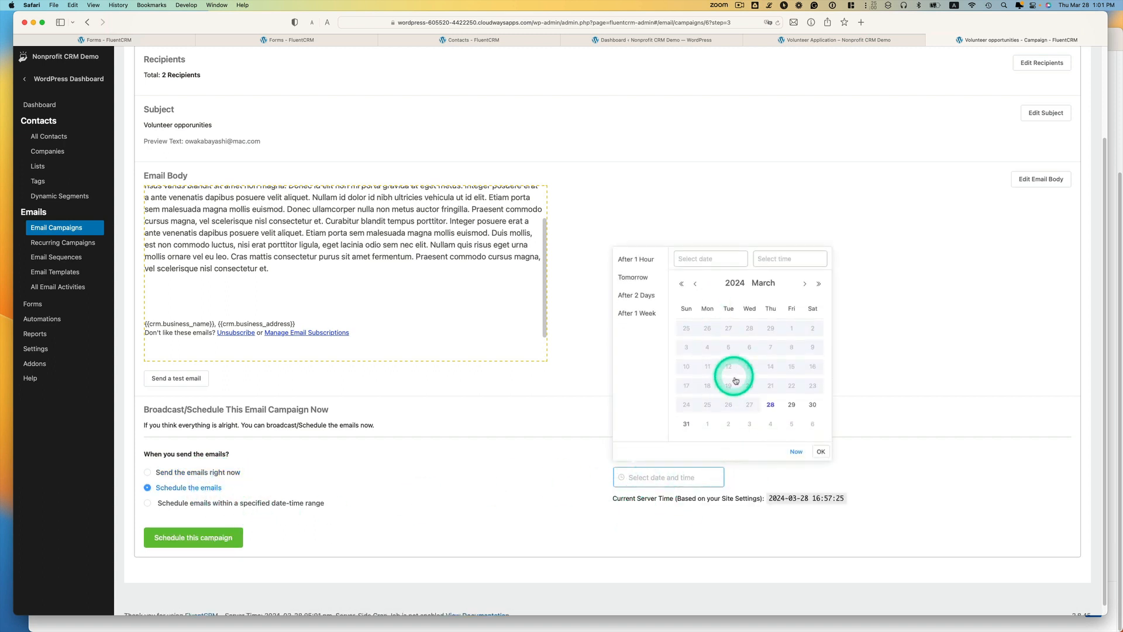
click(462, 530)
click(199, 504)
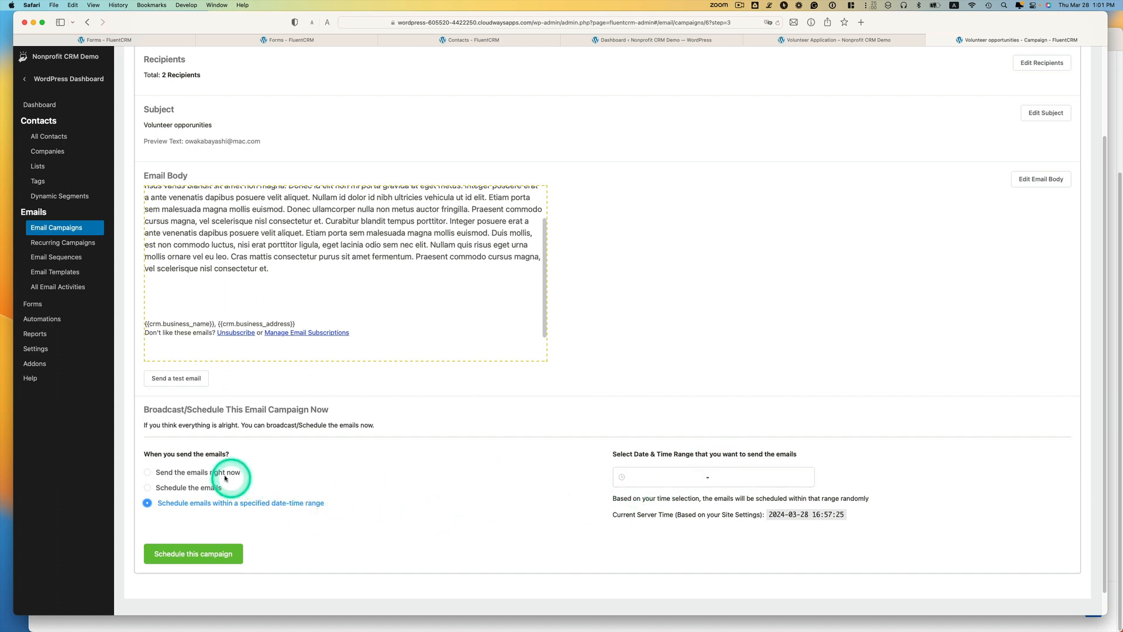
Step: Choose to send the campaign emails right now, send them and confirm
click(222, 473)
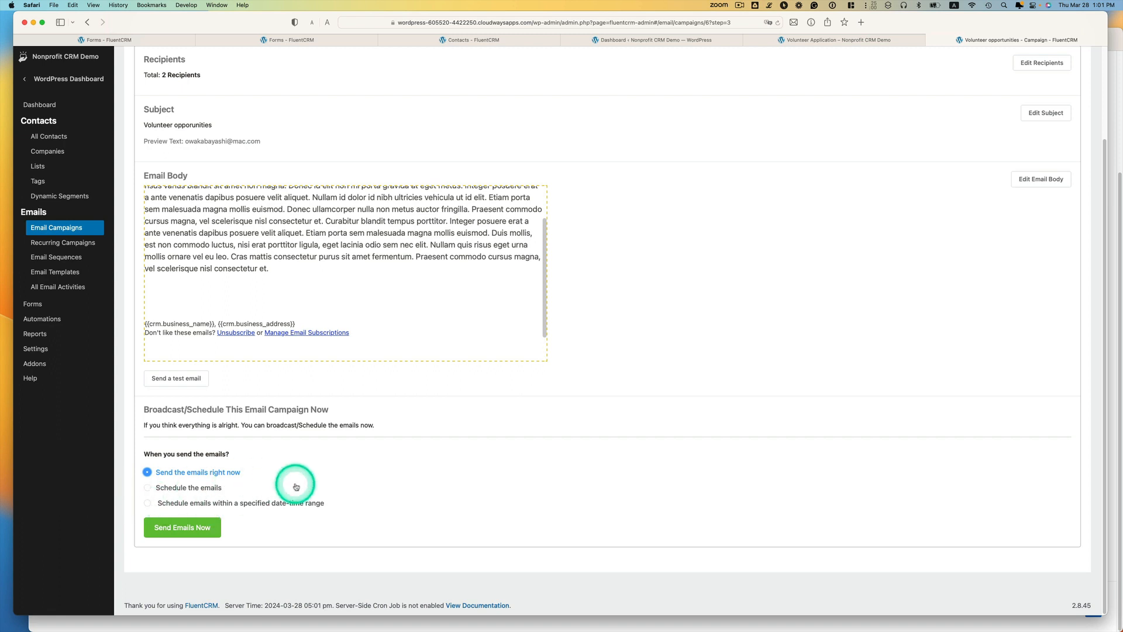
click(164, 534)
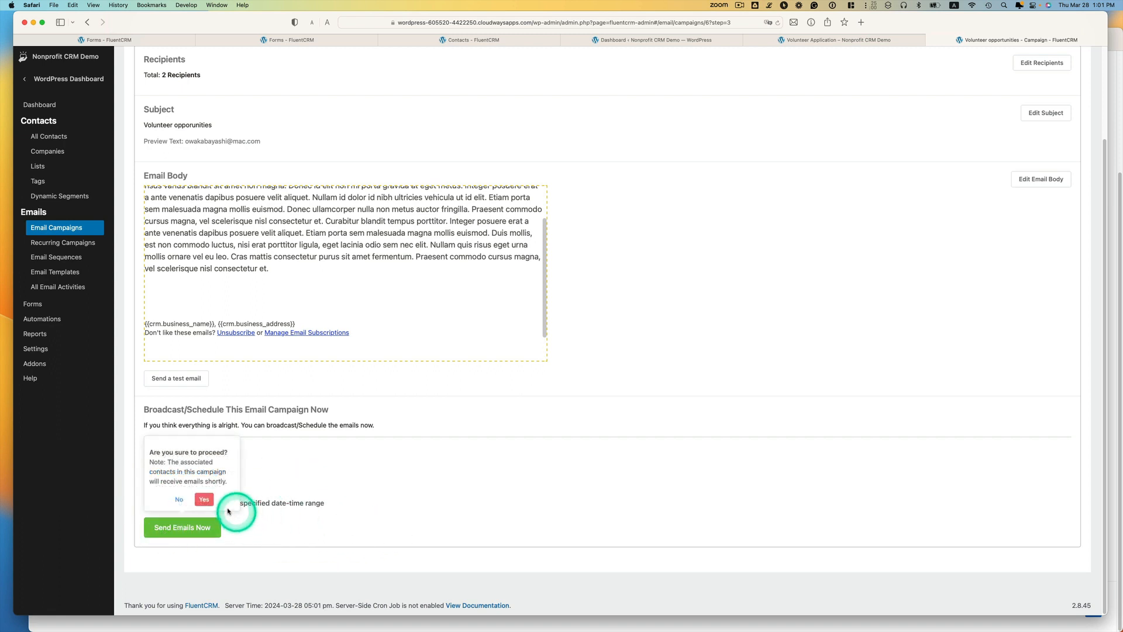
click(202, 499)
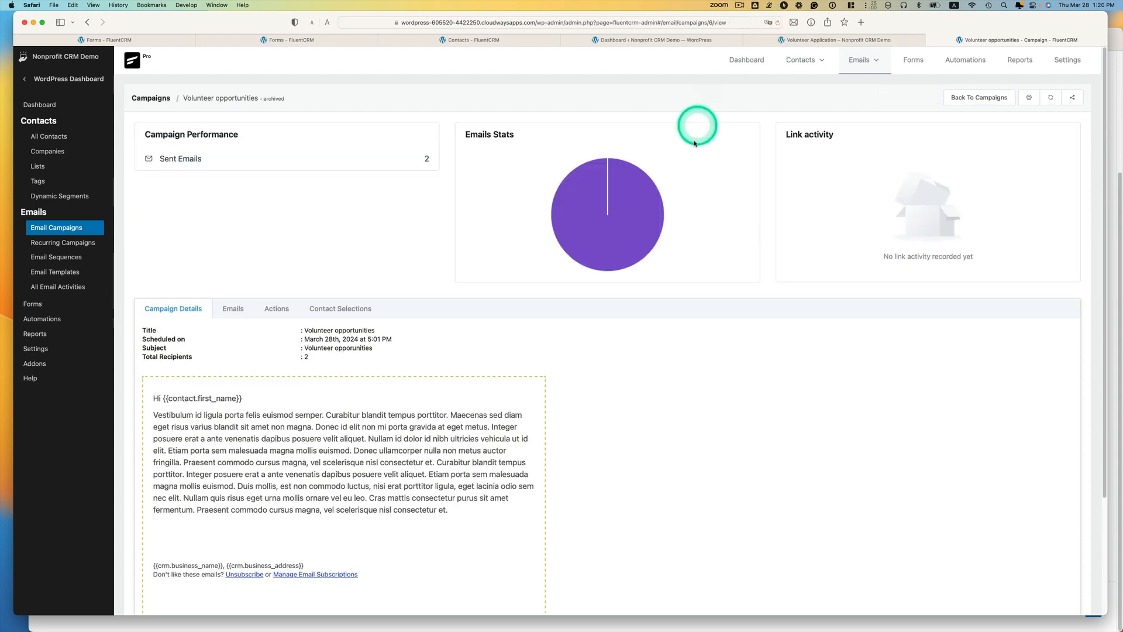
Step: Switch to the Mail app and check the greeting and recipient of the two received "Volunteer opporunities" emails
key(ctrl+Up)
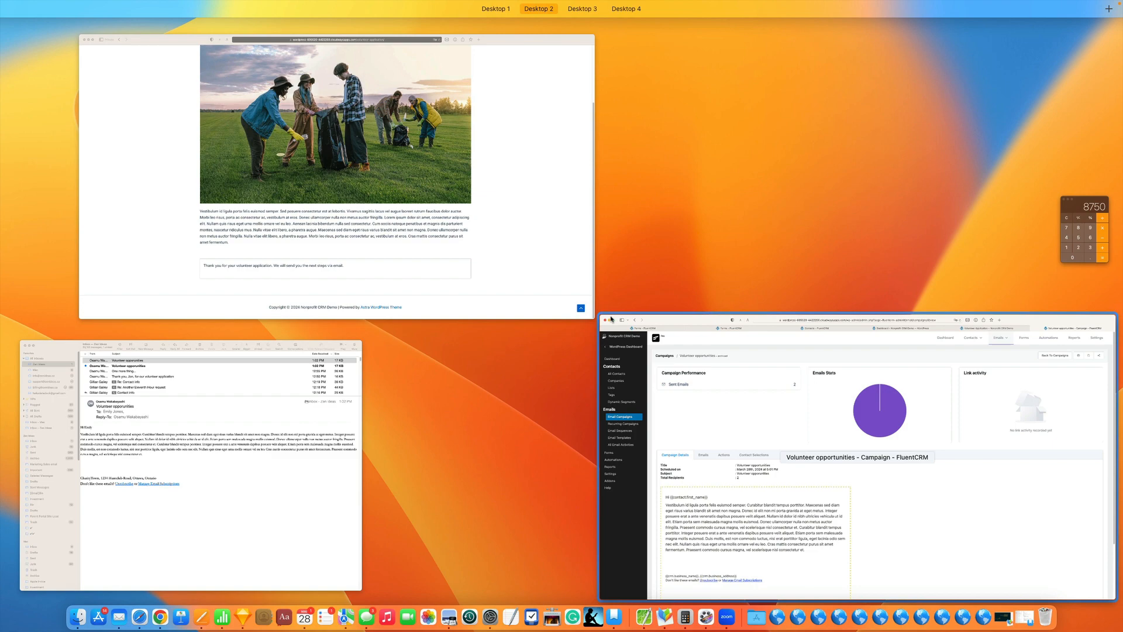
click(302, 431)
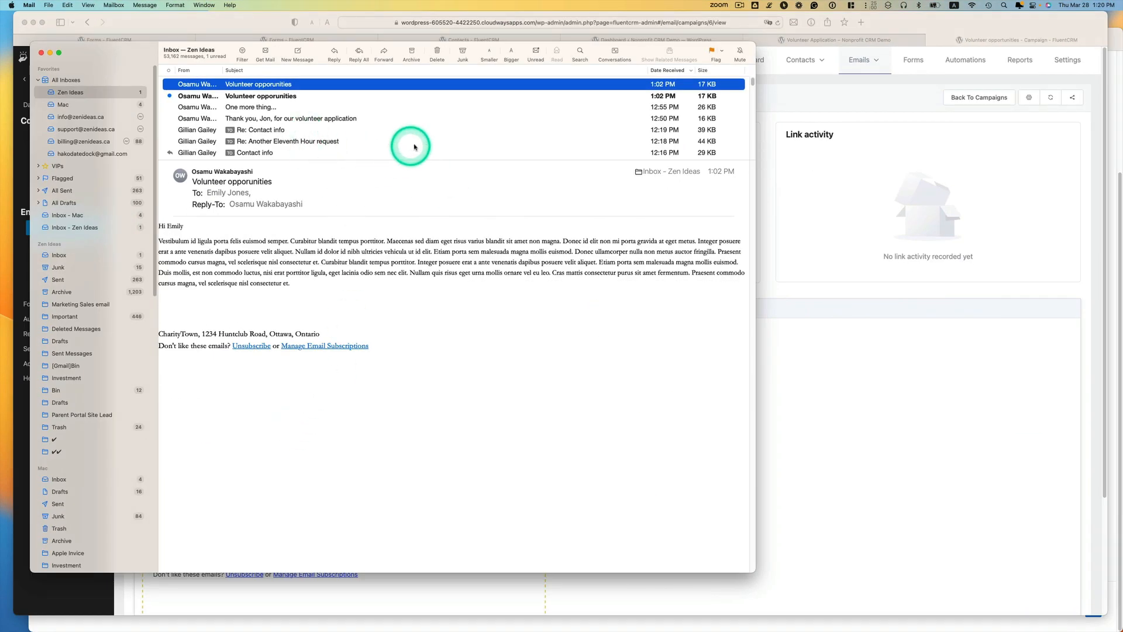
key(ctrl+alt+m)
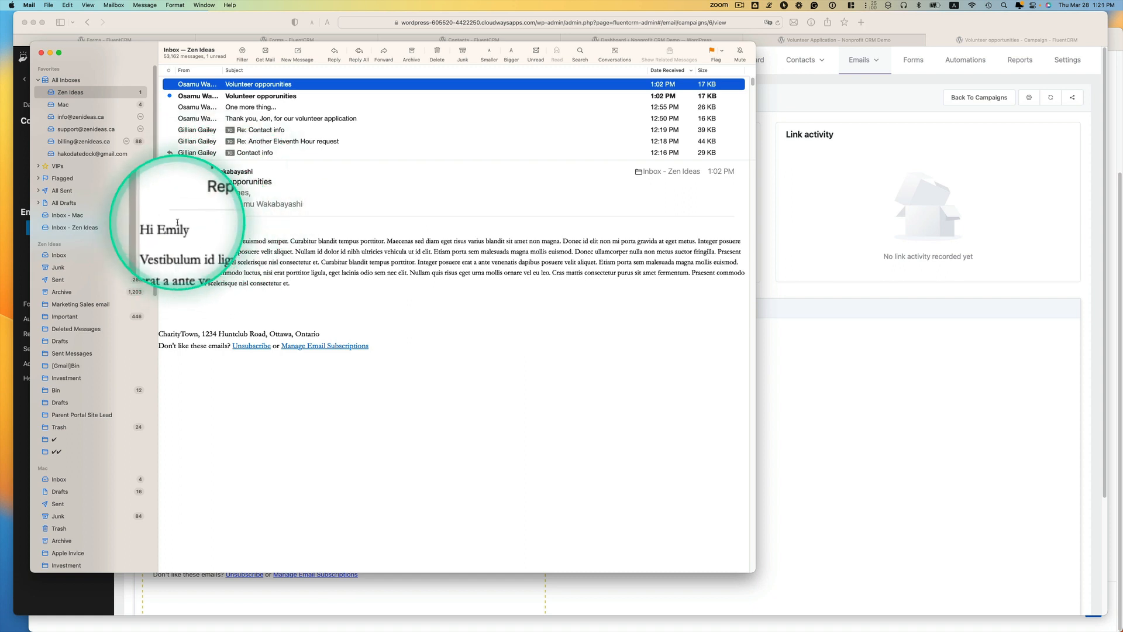
key(ctrl+alt+m)
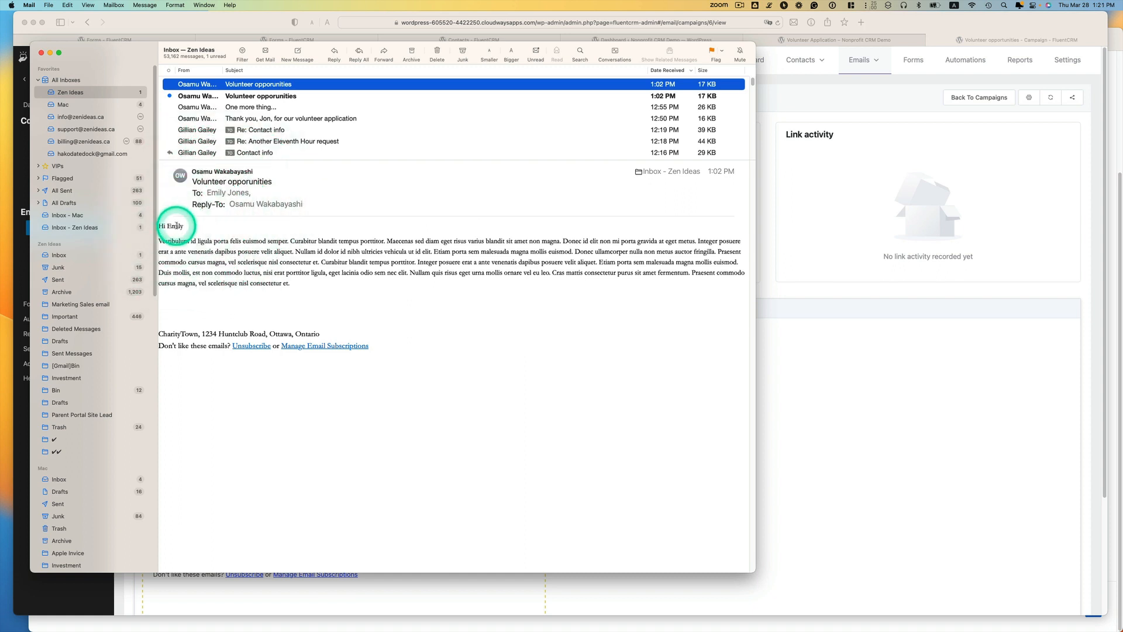
click(265, 96)
key(ctrl+alt+m)
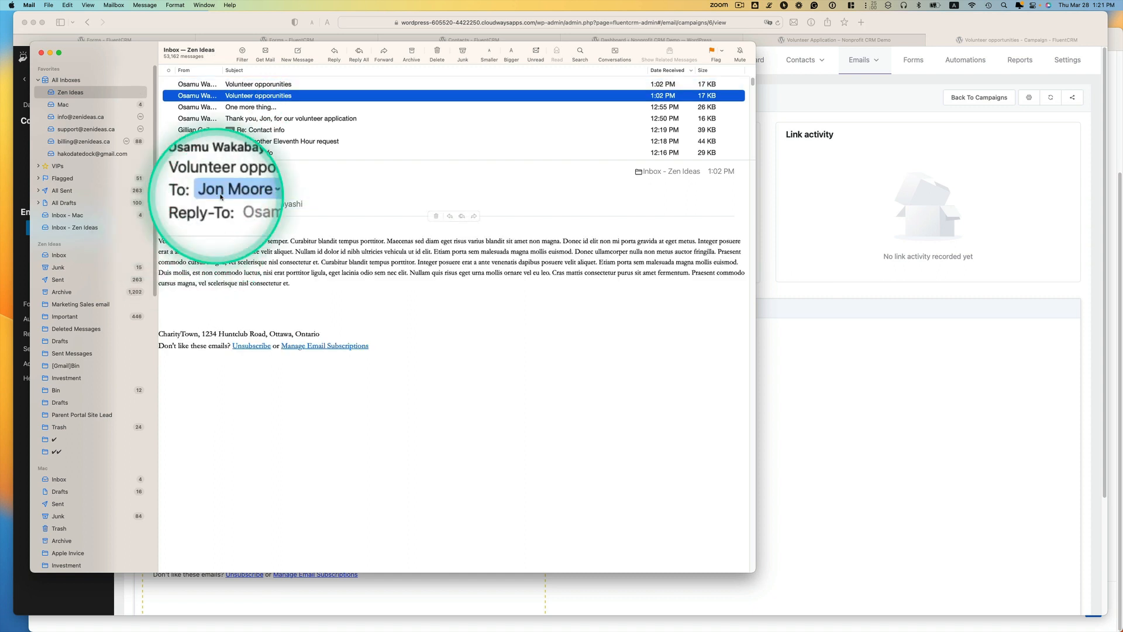
key(ctrl+alt+m)
Step: Return to FluentCRM in Safari, open the volunteer contact tagged only Food bank, and preview the campaign email in their email history
click(827, 394)
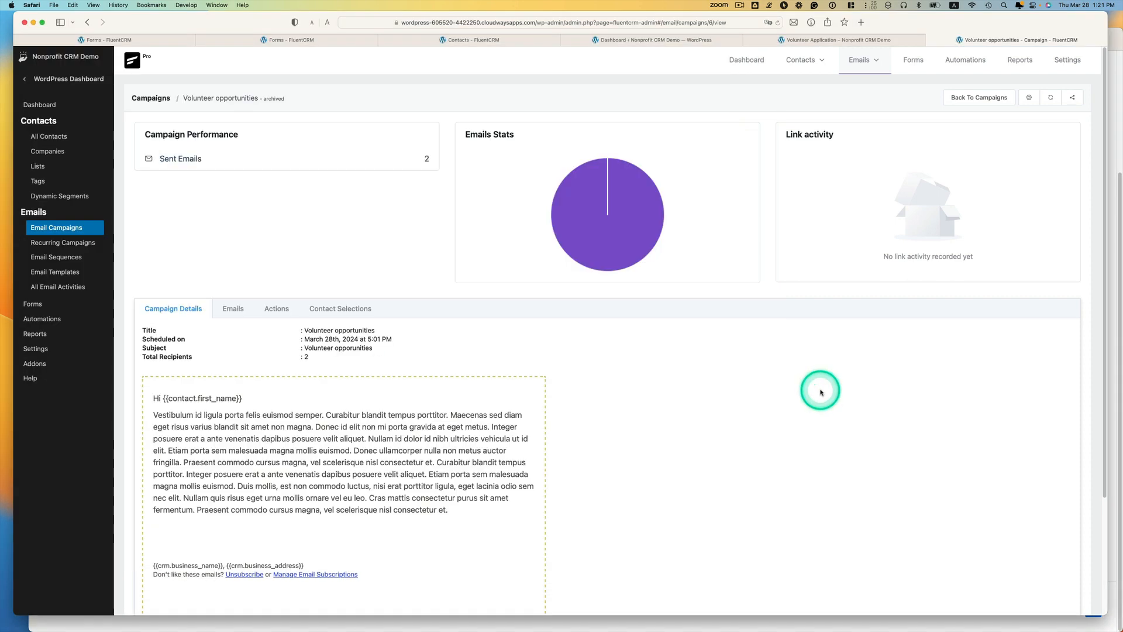
click(69, 139)
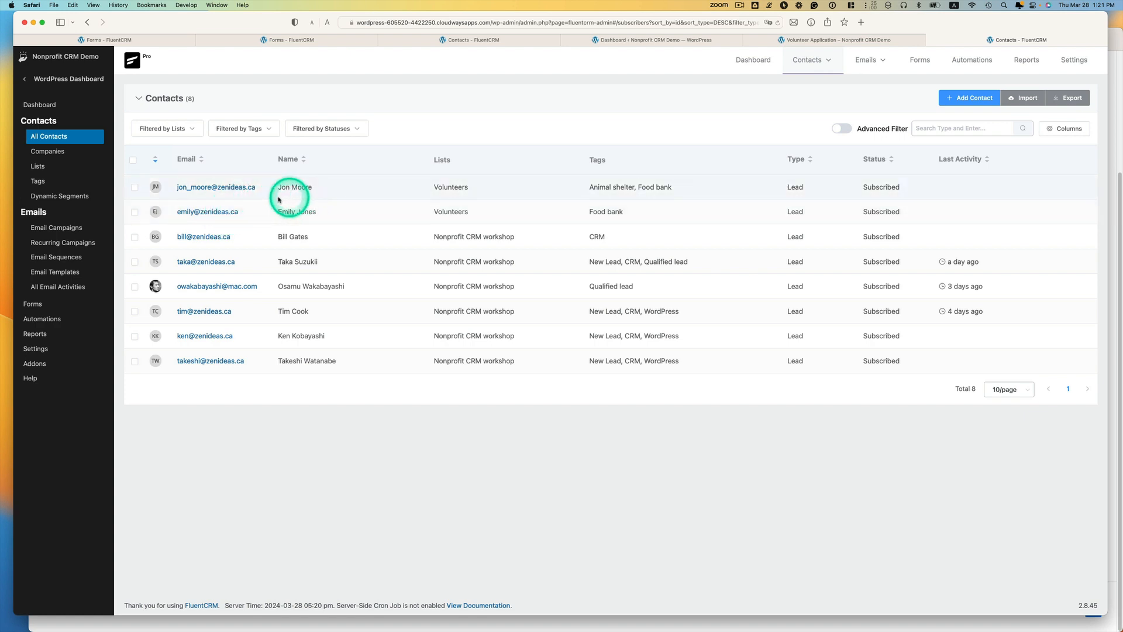
click(218, 212)
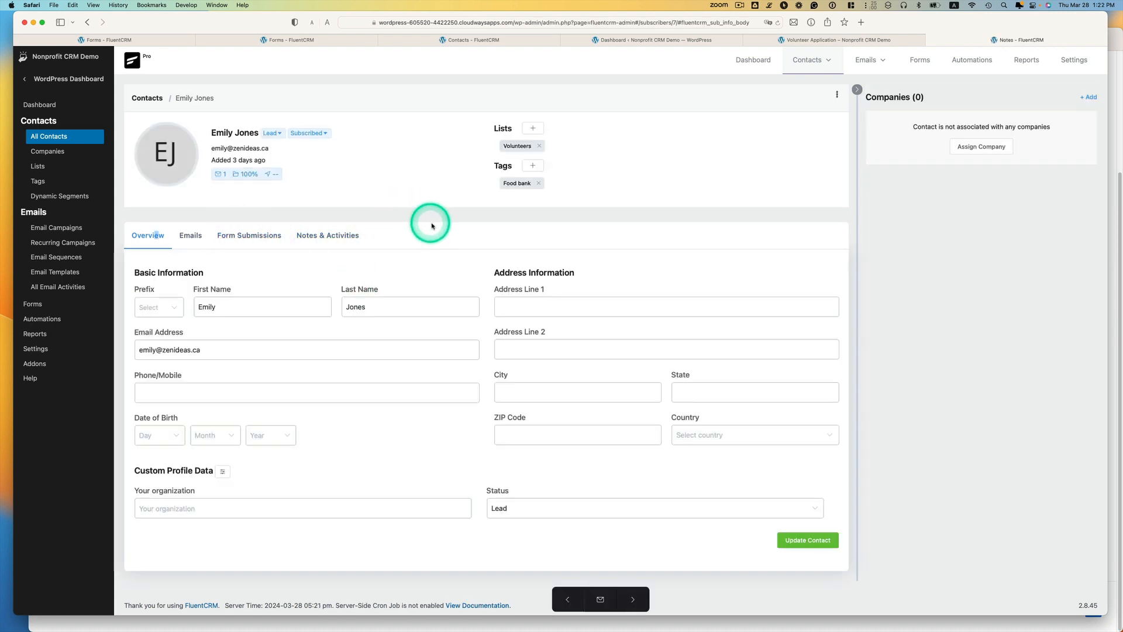
click(186, 240)
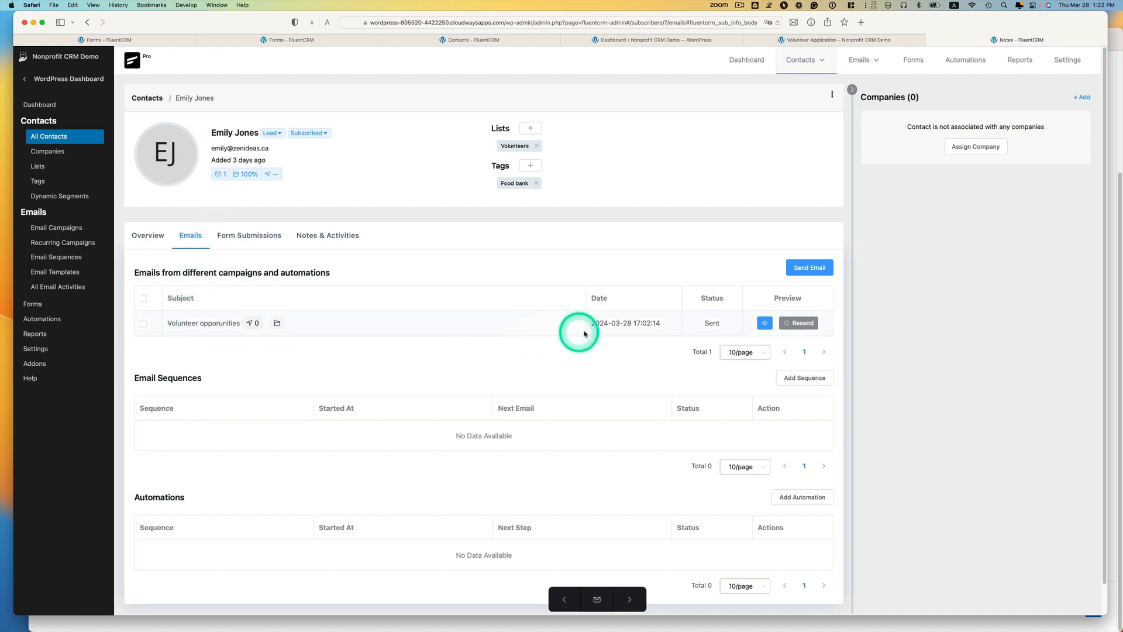
click(711, 323)
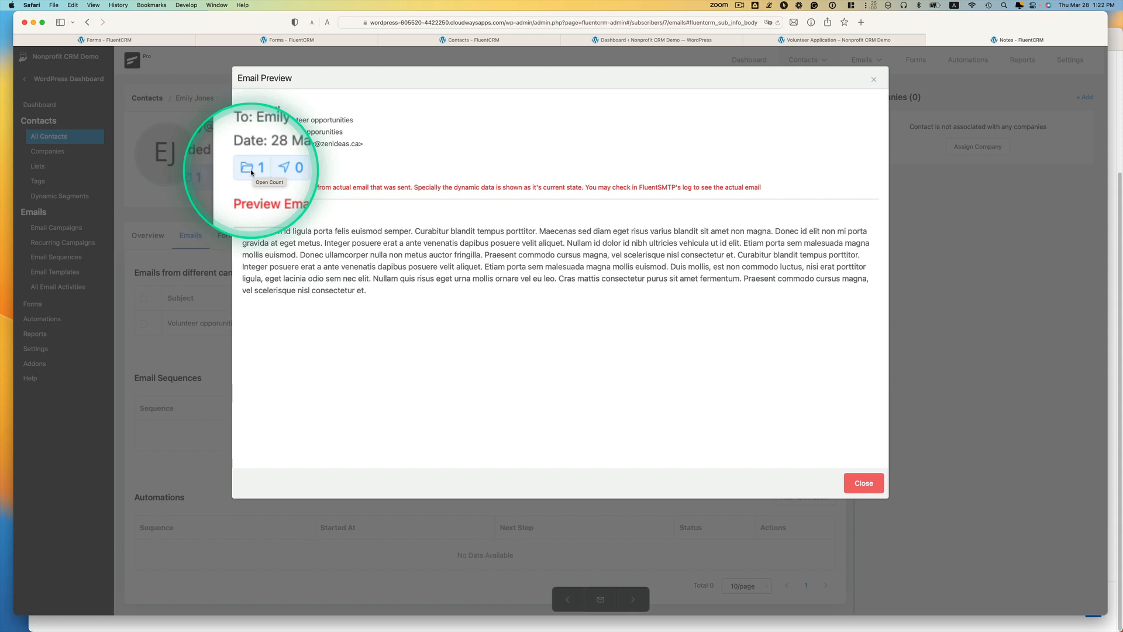
click(864, 484)
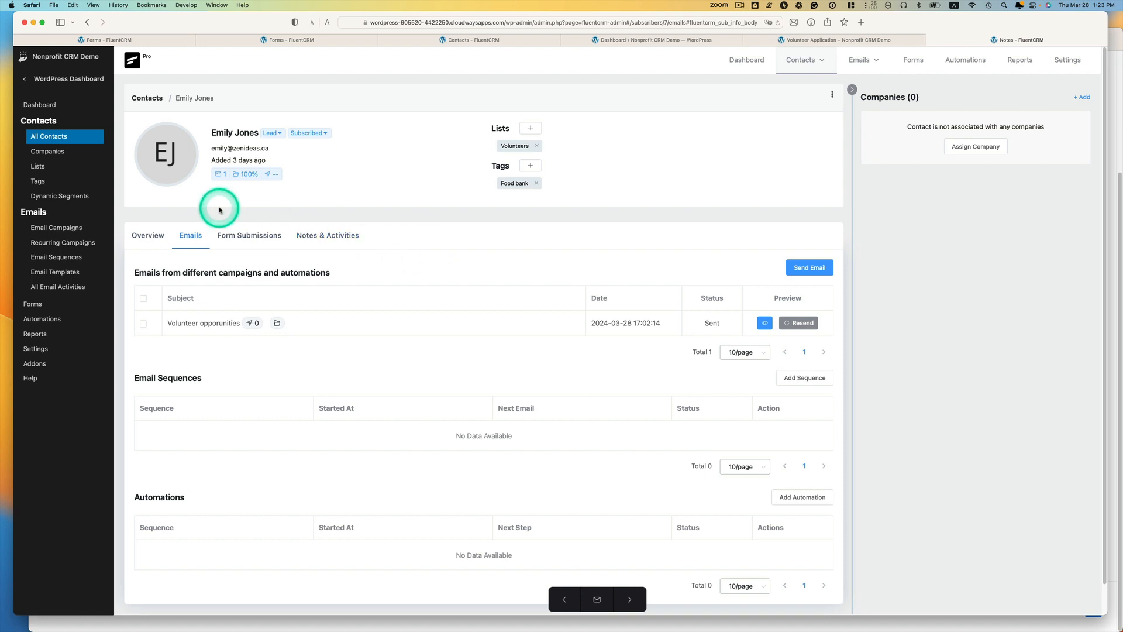
Step: Open the contact tagged Animal shelter and Food bank and preview the "Volunteer opporunities" email in their email history
click(74, 139)
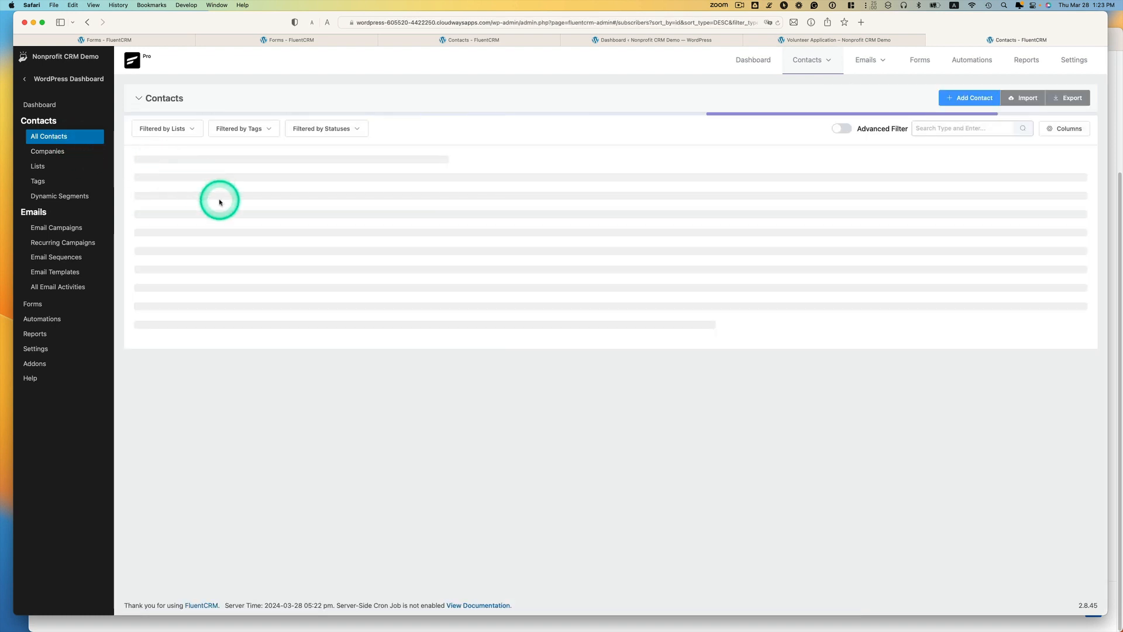
click(224, 191)
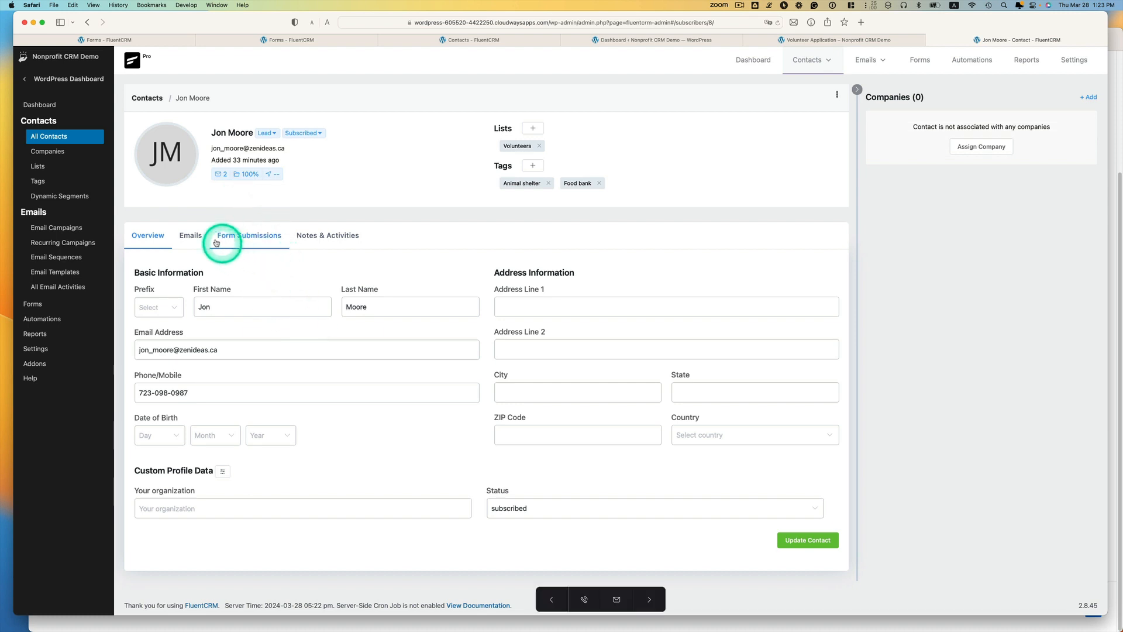
click(191, 236)
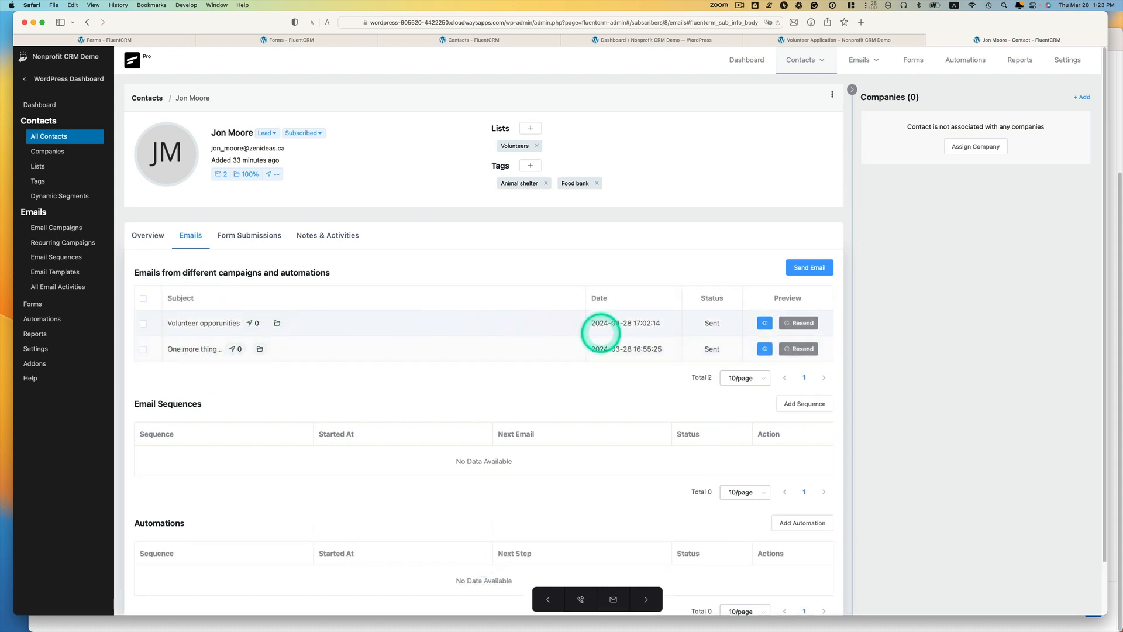
click(761, 326)
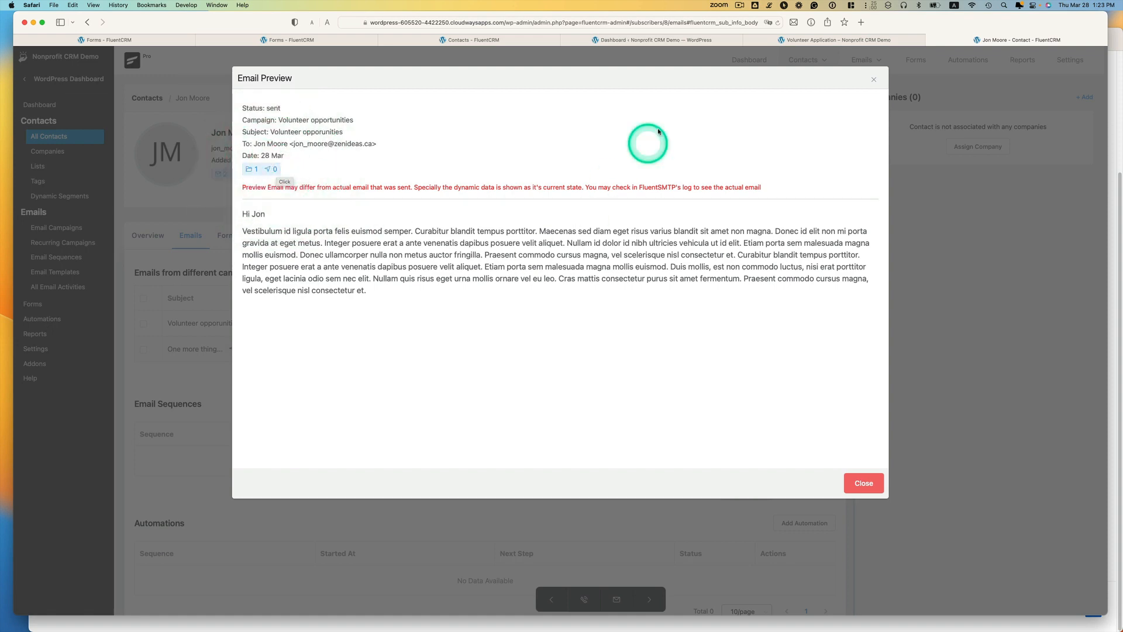
click(874, 81)
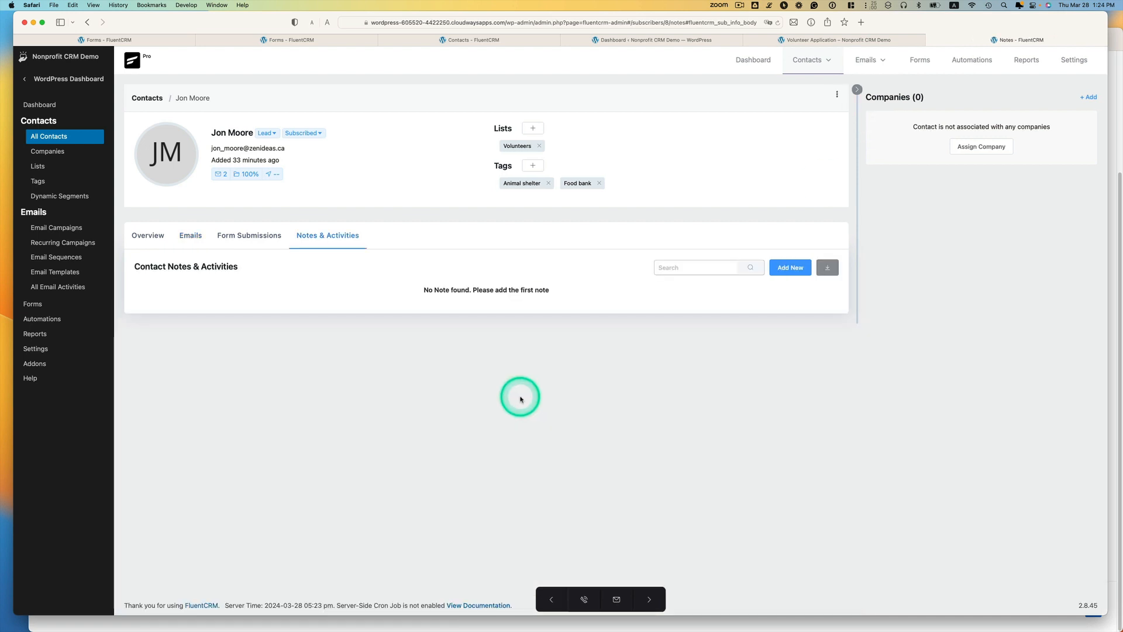